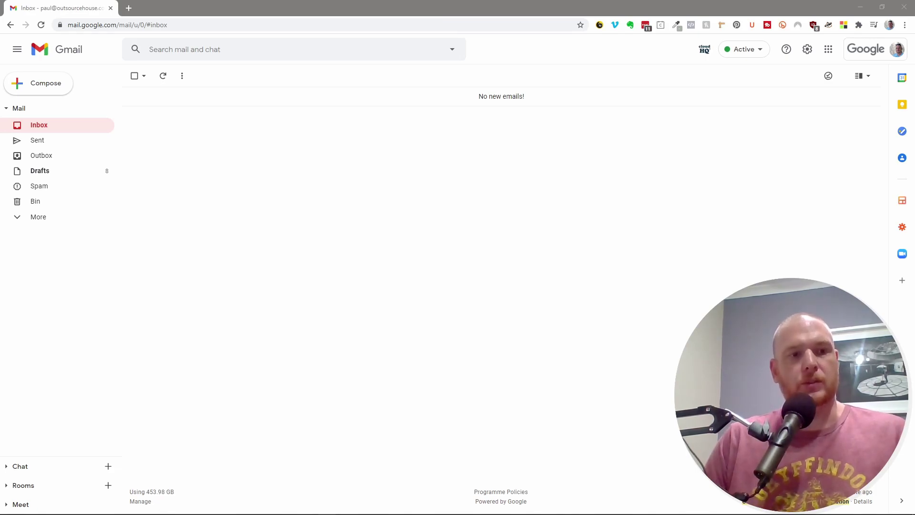
Step: Start a new Gmail message and keep osh.co.za as the From address
click(39, 86)
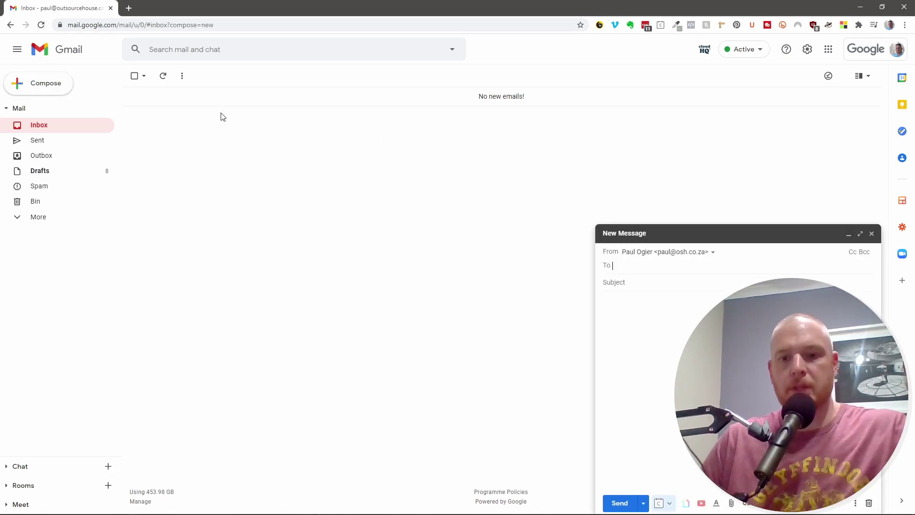
click(713, 258)
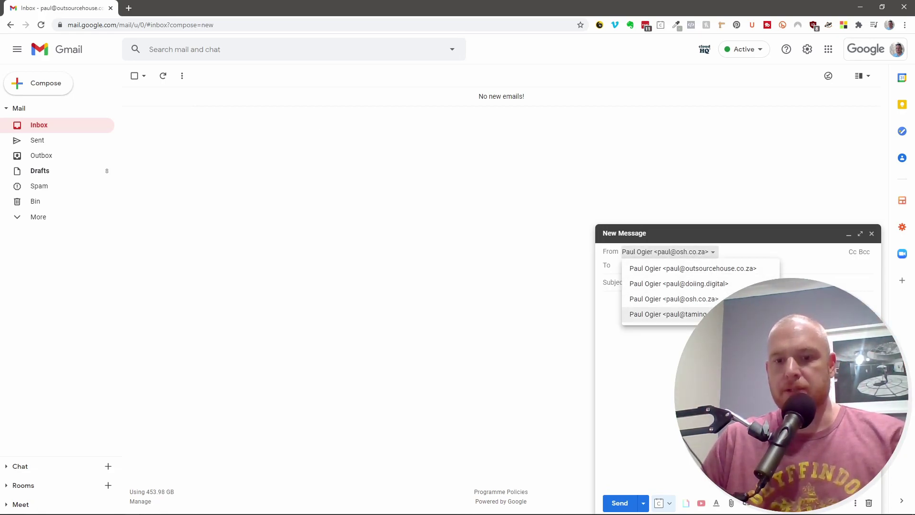
click(727, 198)
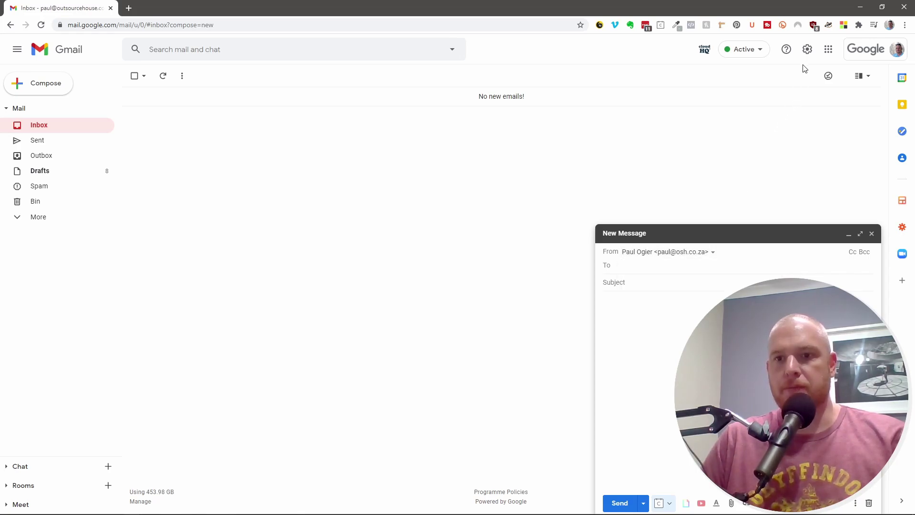
Step: Review the send-as addresses under Accounts settings, cancelling the Add another email address form
click(808, 50)
click(816, 99)
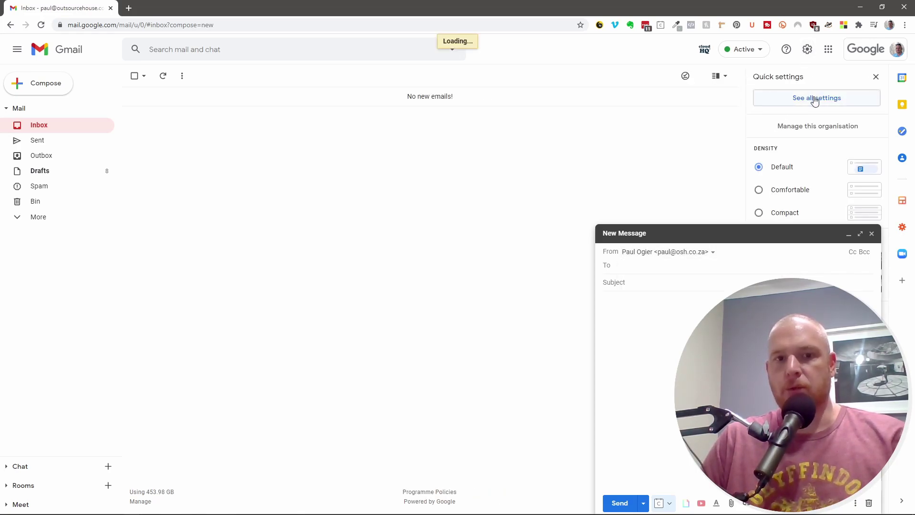
click(239, 97)
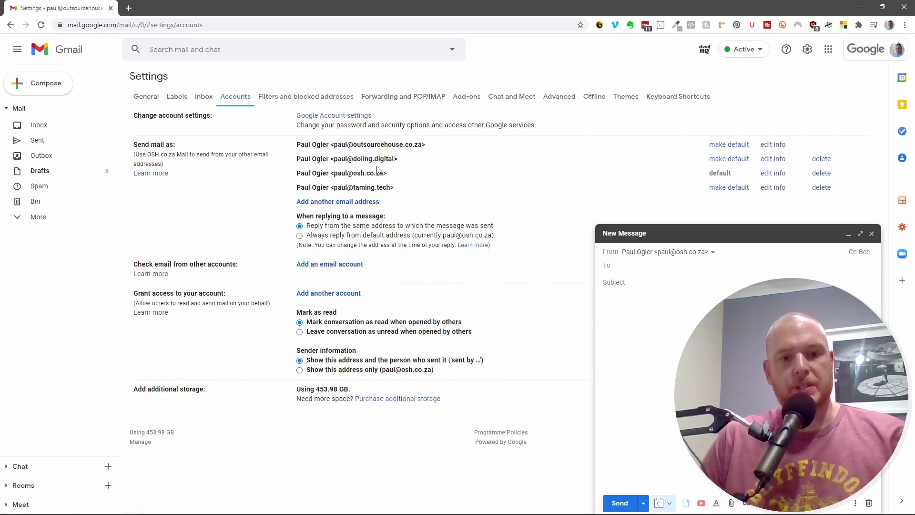
click(348, 205)
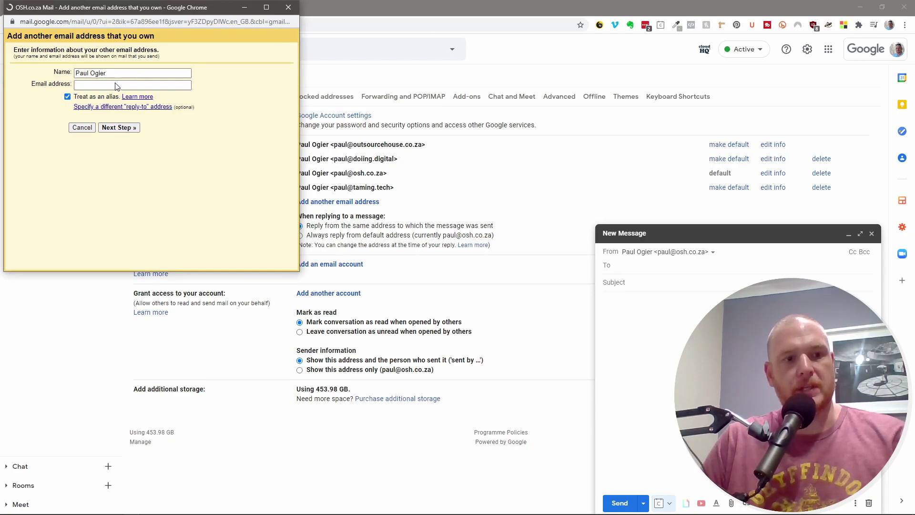
click(117, 86)
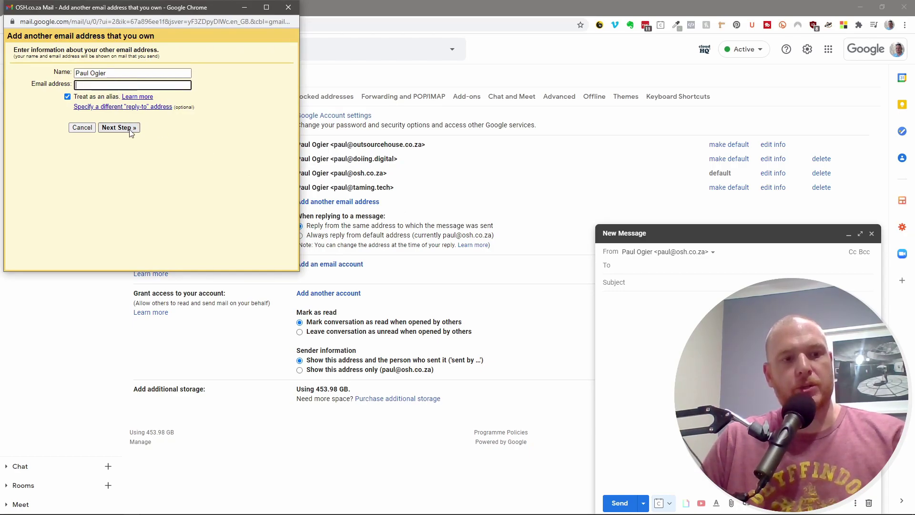
click(82, 128)
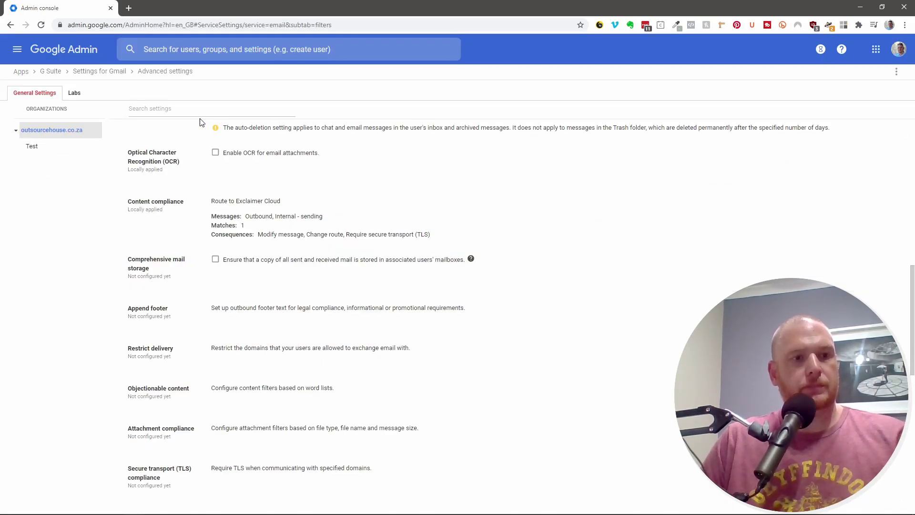
Step: View osh.co.za as a domain alias in Admin's Manage domains, then move that window aside
click(16, 50)
click(50, 86)
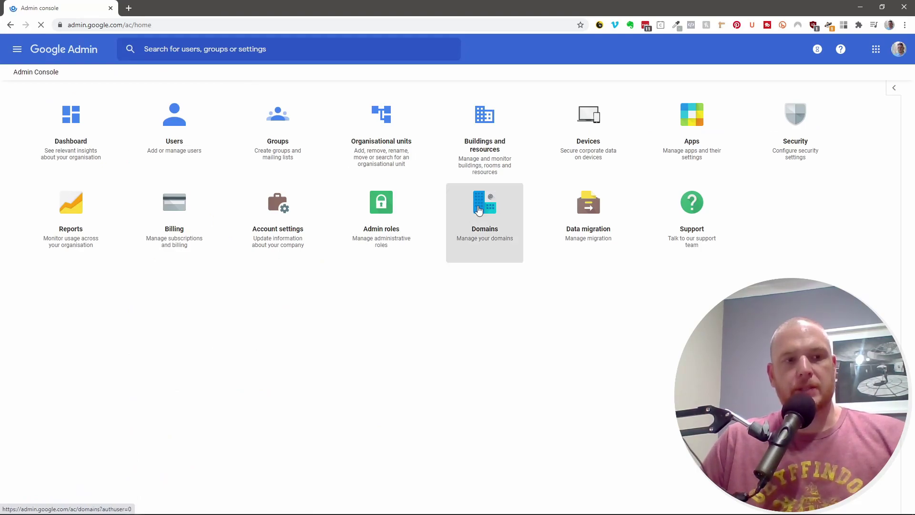
click(507, 210)
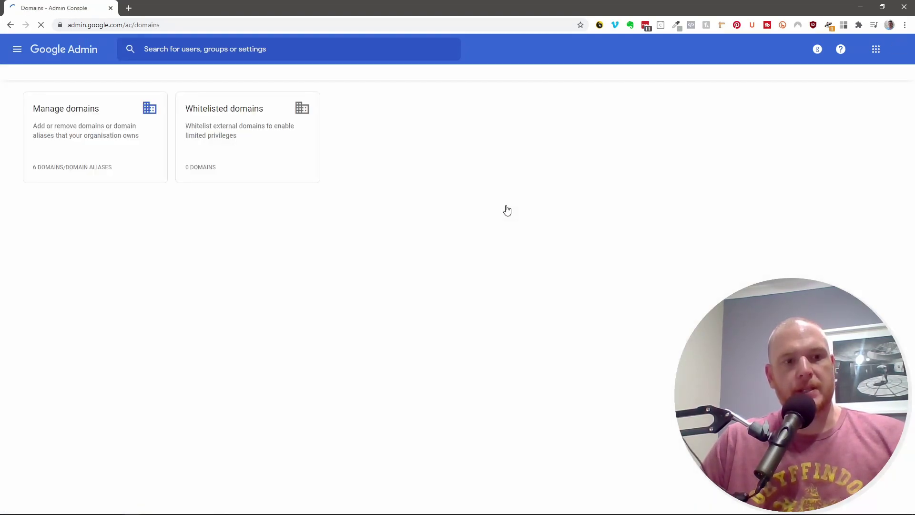
click(86, 132)
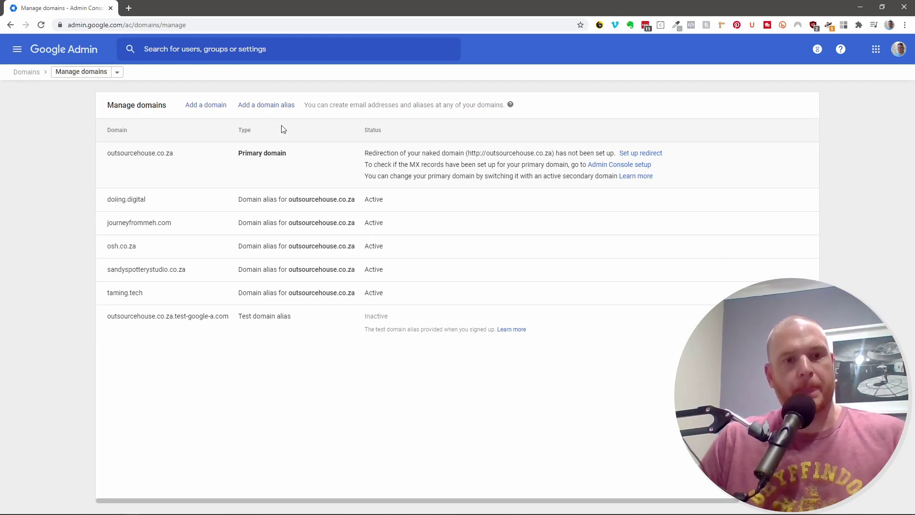
drag(293, 15, 914, 191)
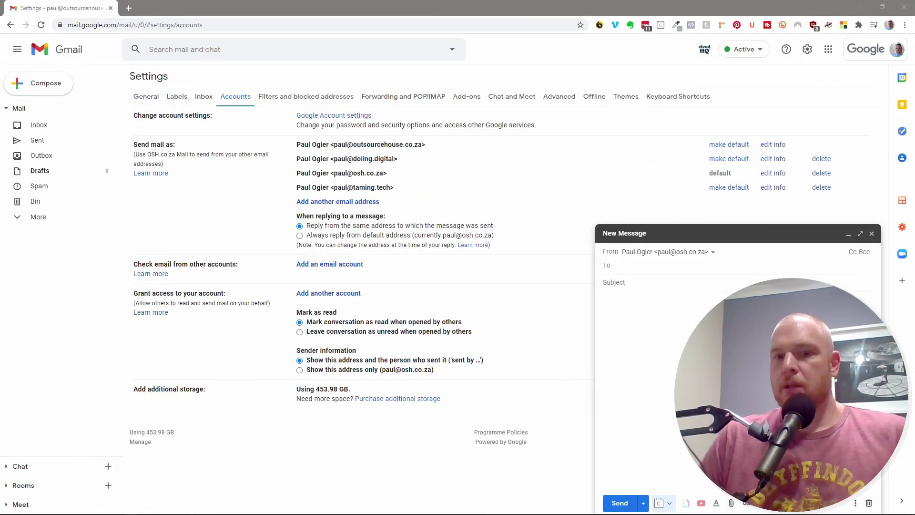
Step: Address the osh.co.za draft to the personal Gmail contact picked from autocomplete
click(648, 268)
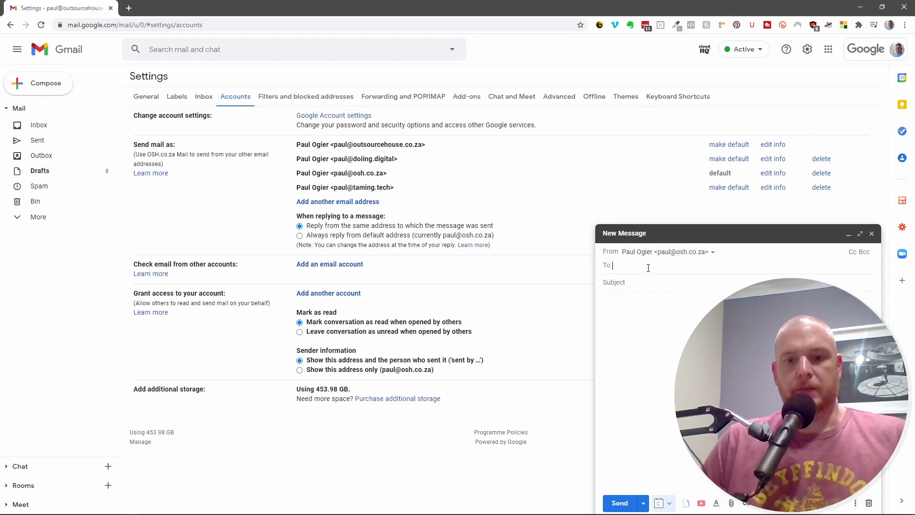
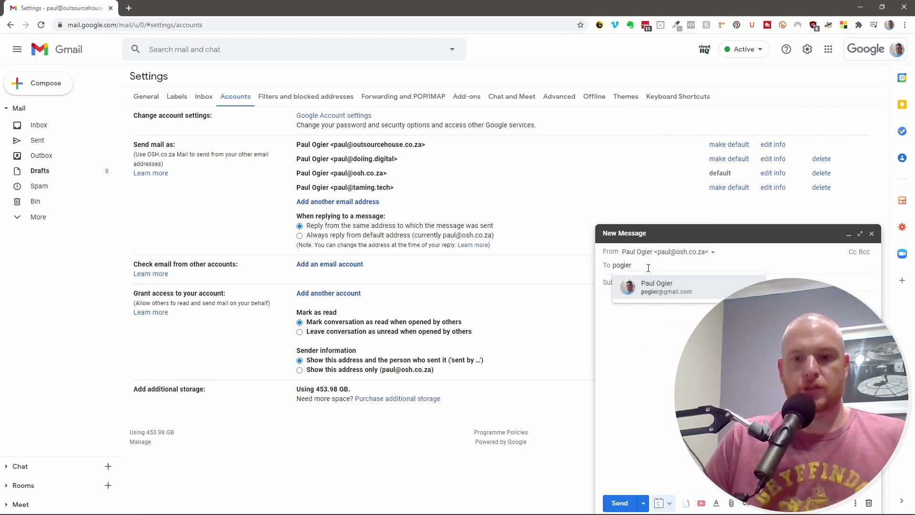
click(662, 287)
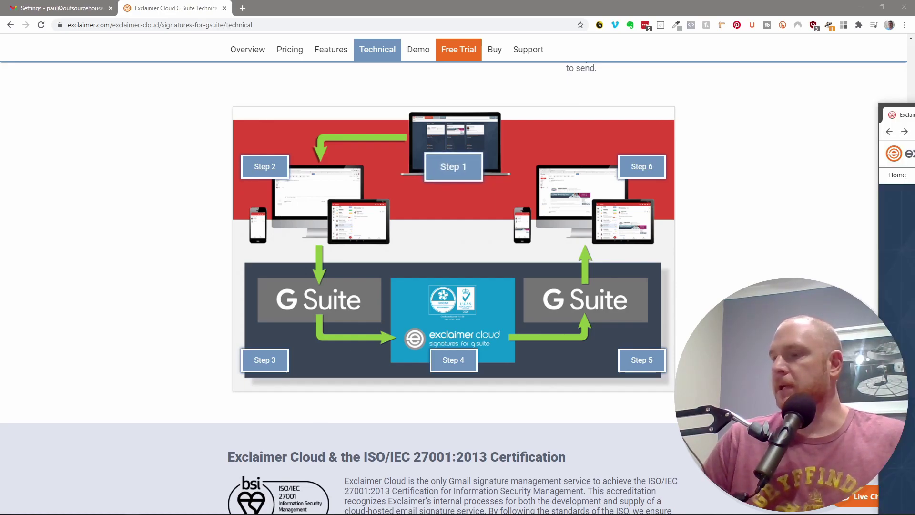
Step: Look over the Doiing and OSH Signature cards in Exclaimer Cloud, then return to the Gmail inbox
key(alt+Tab)
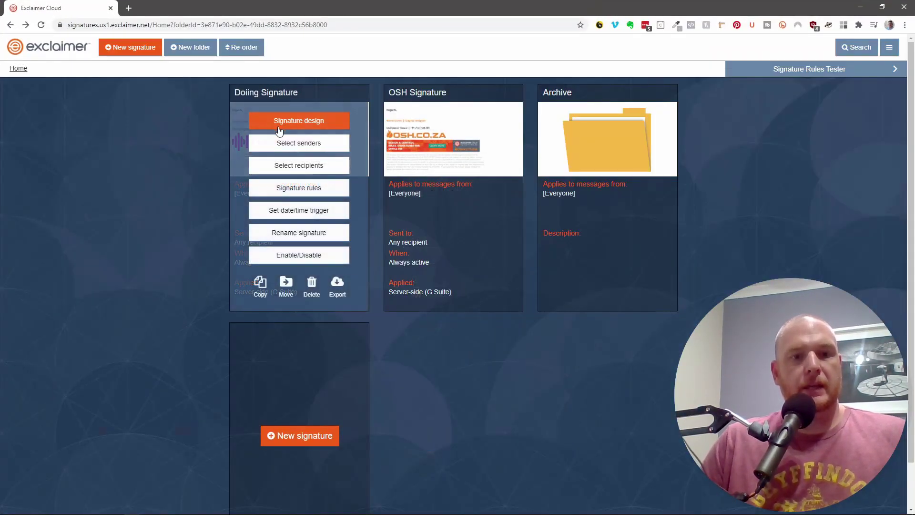
mouse_move(251, 152)
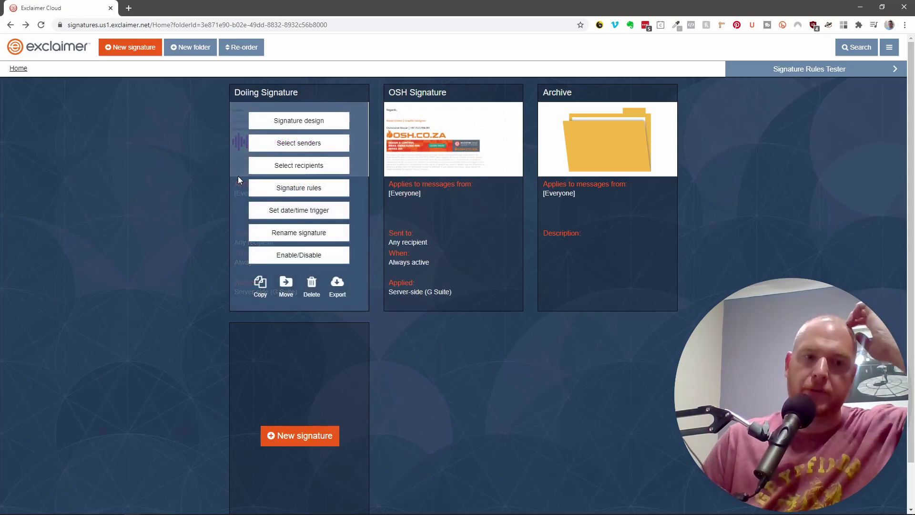
mouse_move(460, 147)
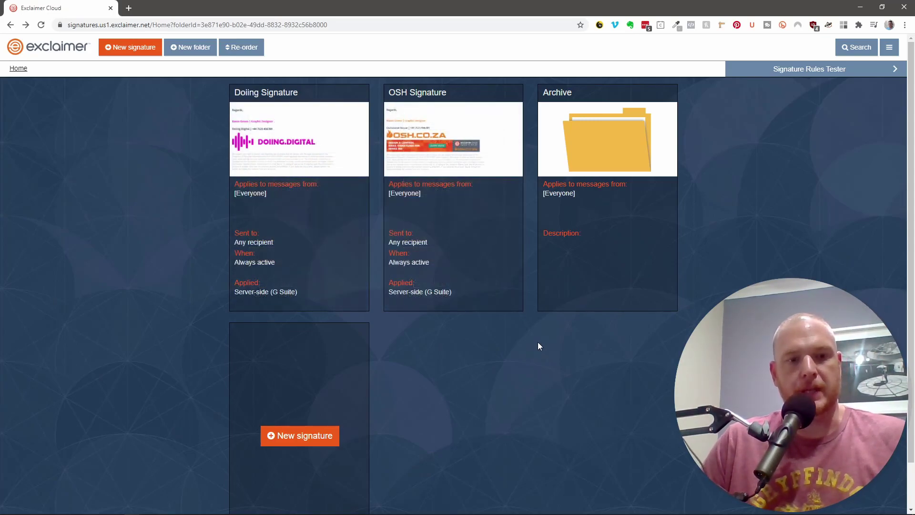
mouse_move(321, 143)
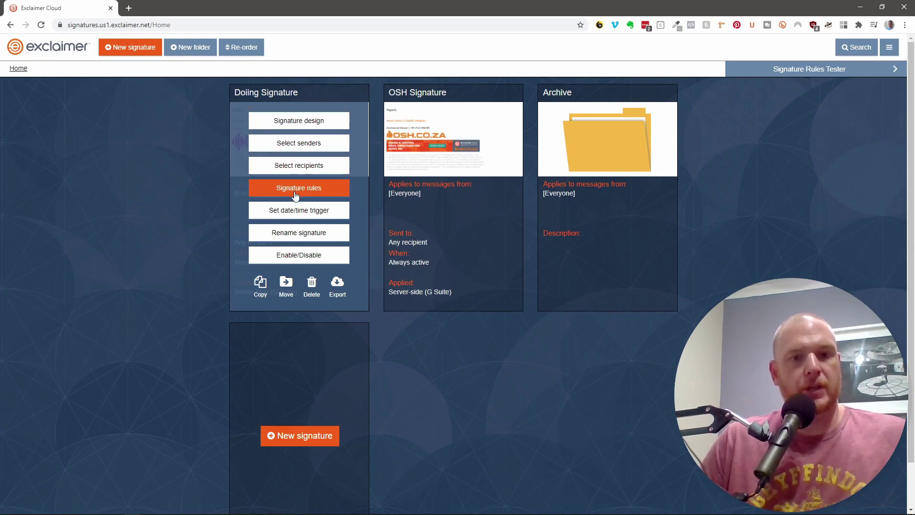
mouse_move(432, 143)
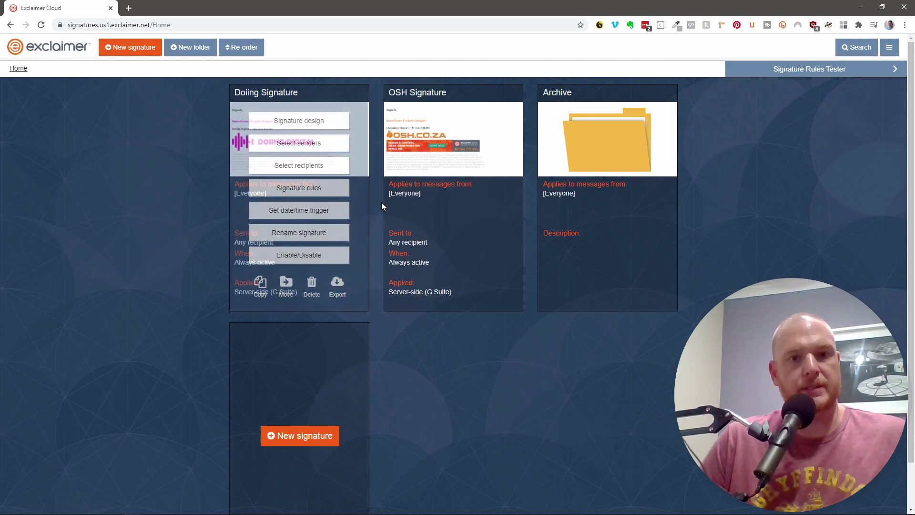
mouse_move(383, 204)
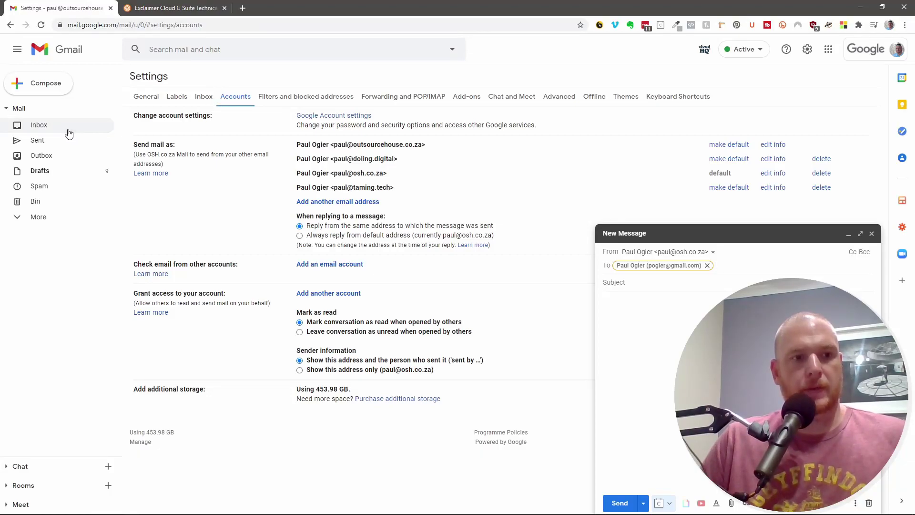
click(69, 126)
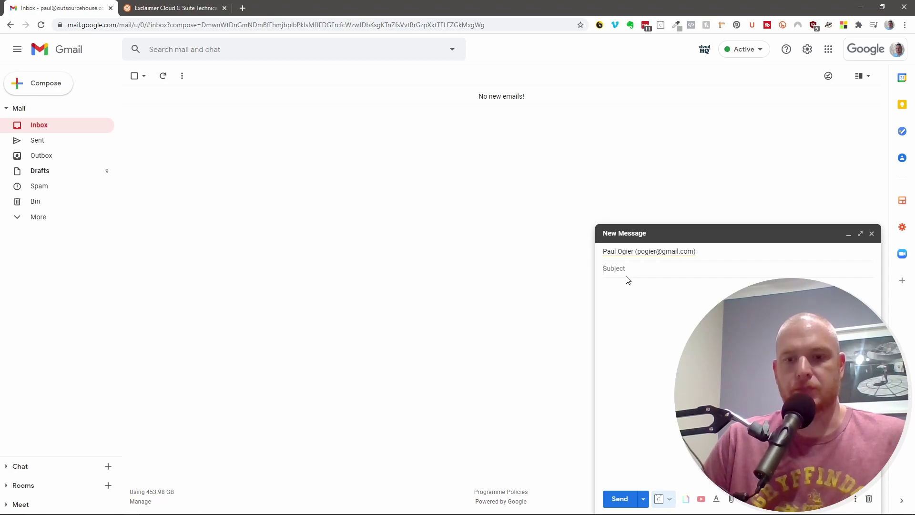
Step: Send the draft with the subject 'test'
click(643, 268)
text(test)
key(Tab)
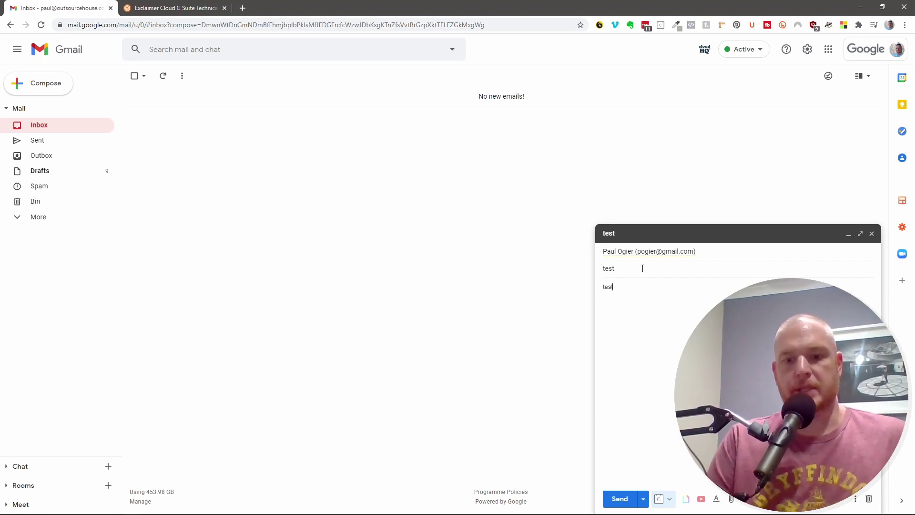
click(624, 498)
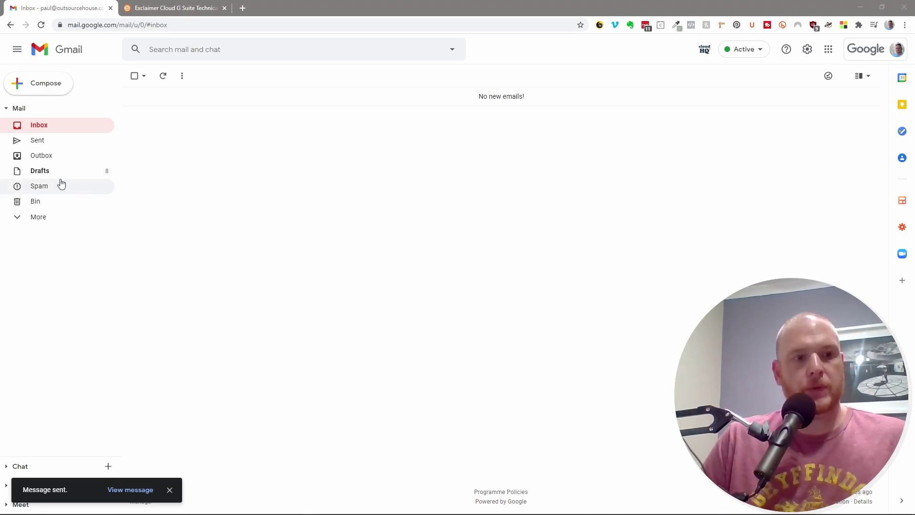
Step: Show the original source and headers of the sent 'test' message
click(42, 141)
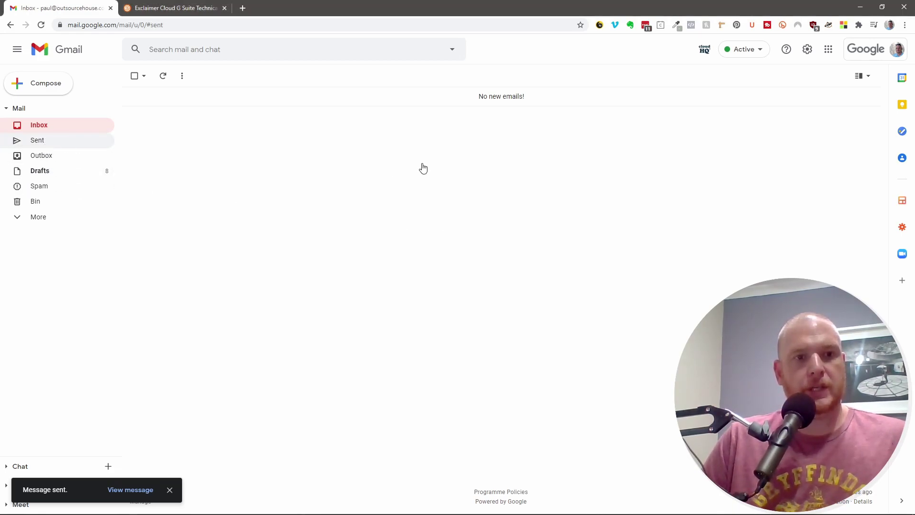
click(428, 119)
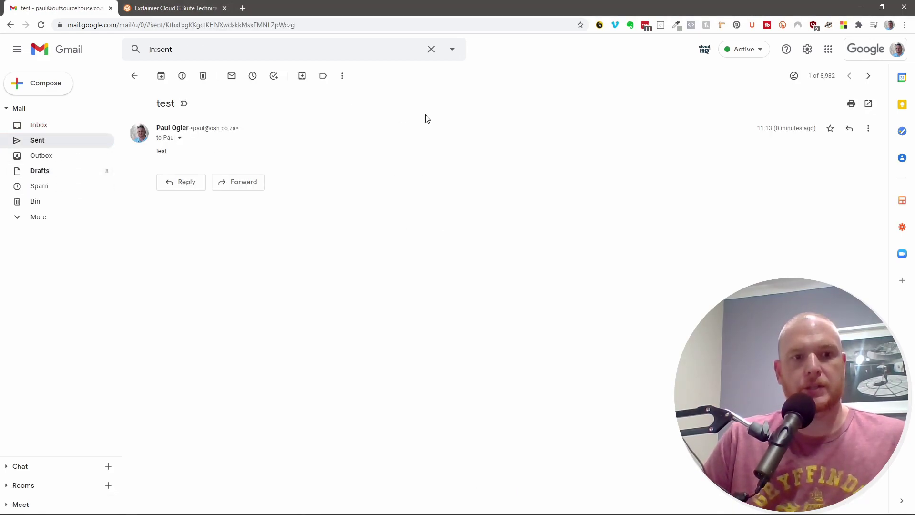
click(869, 128)
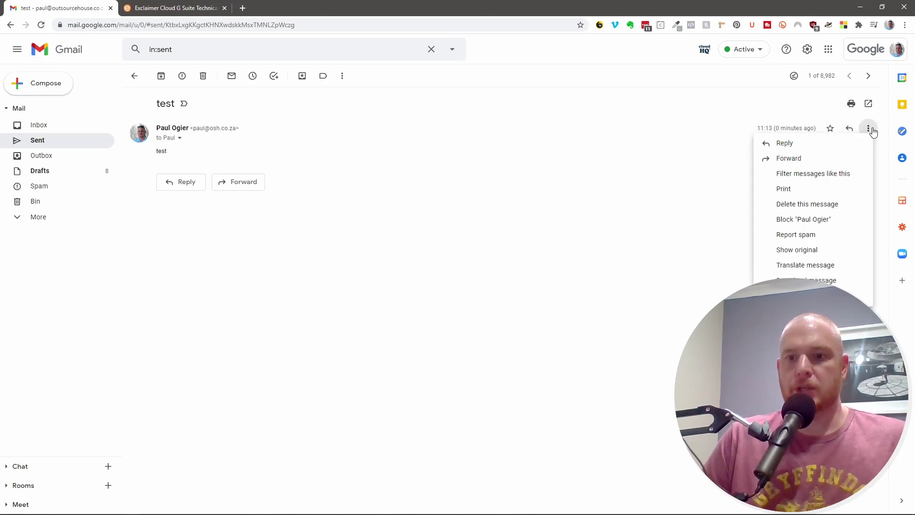
click(799, 252)
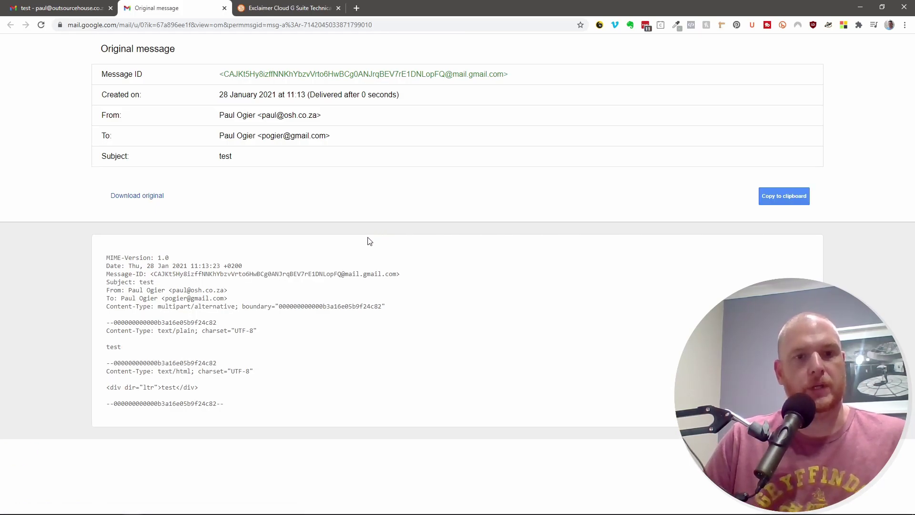
drag(223, 74, 431, 74)
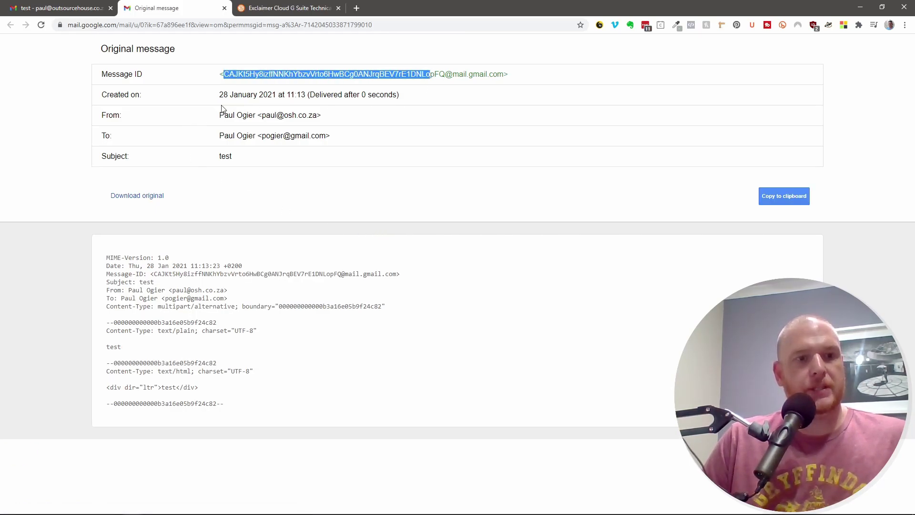
drag(214, 99, 453, 103)
click(279, 116)
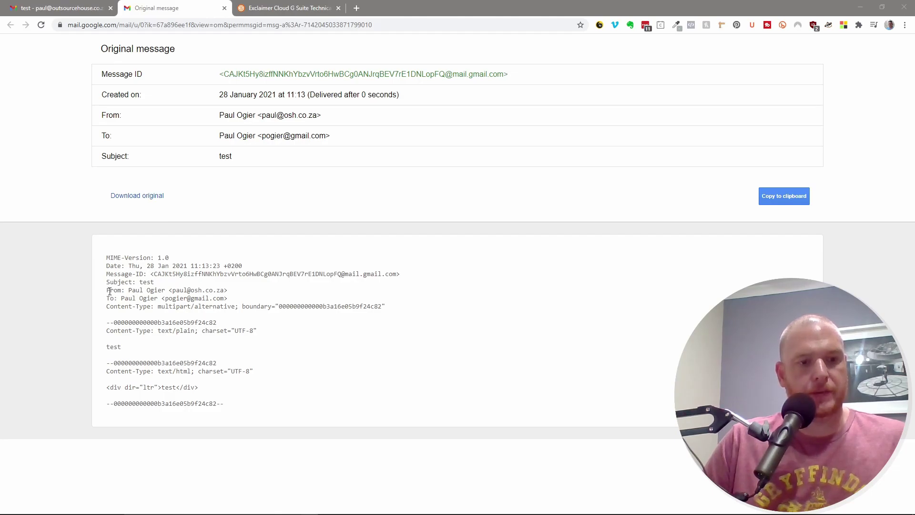
drag(108, 291, 231, 297)
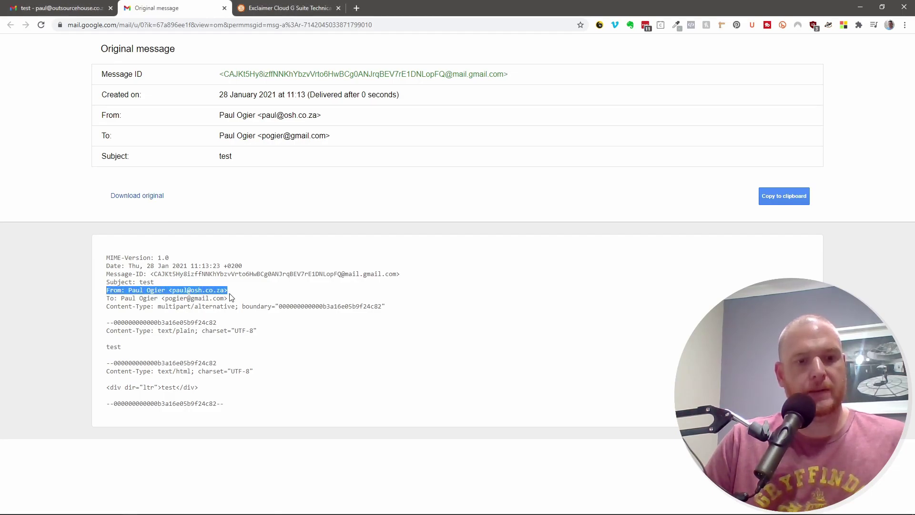
click(113, 289)
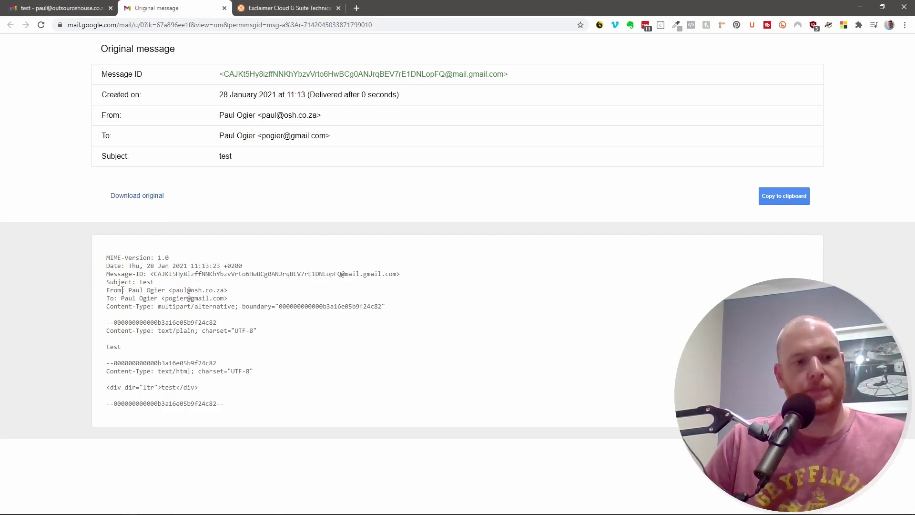
drag(132, 289, 213, 290)
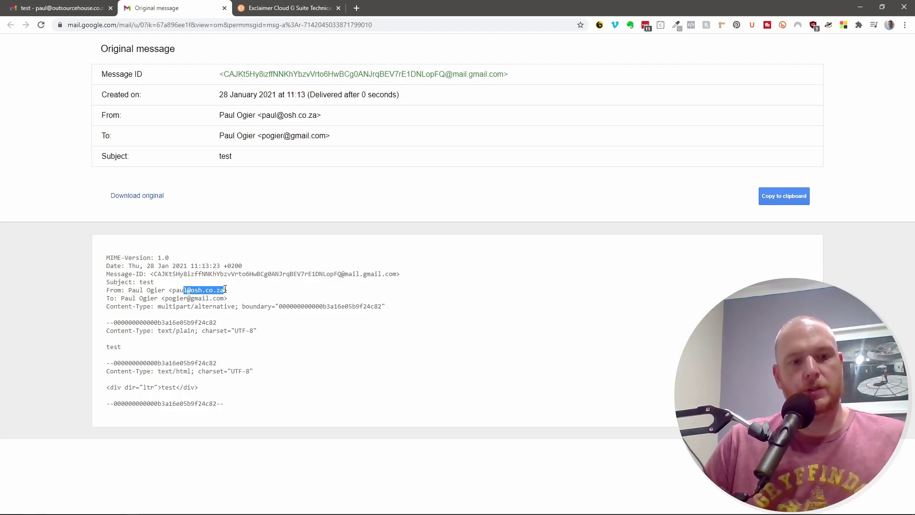
drag(228, 290, 106, 294)
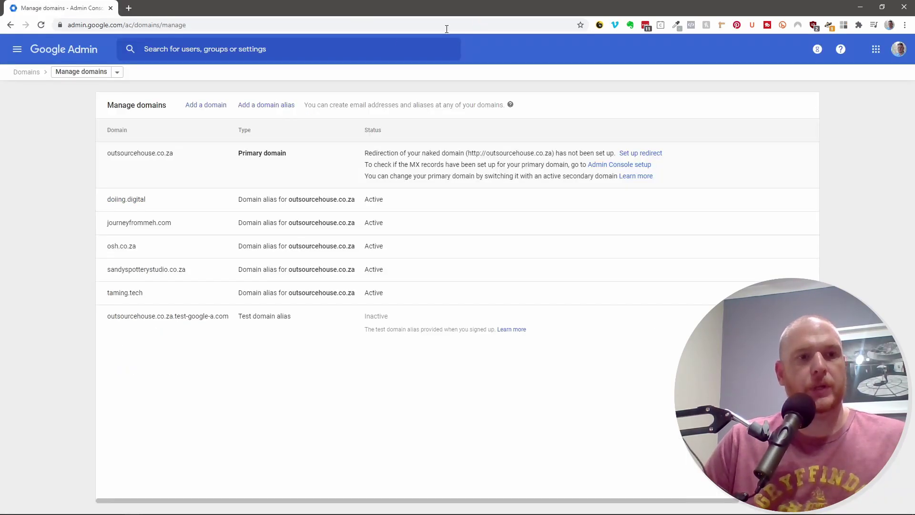
Step: Go to Apps > Google Workspace > Gmail settings in the Admin console
click(15, 50)
mouse_move(71, 171)
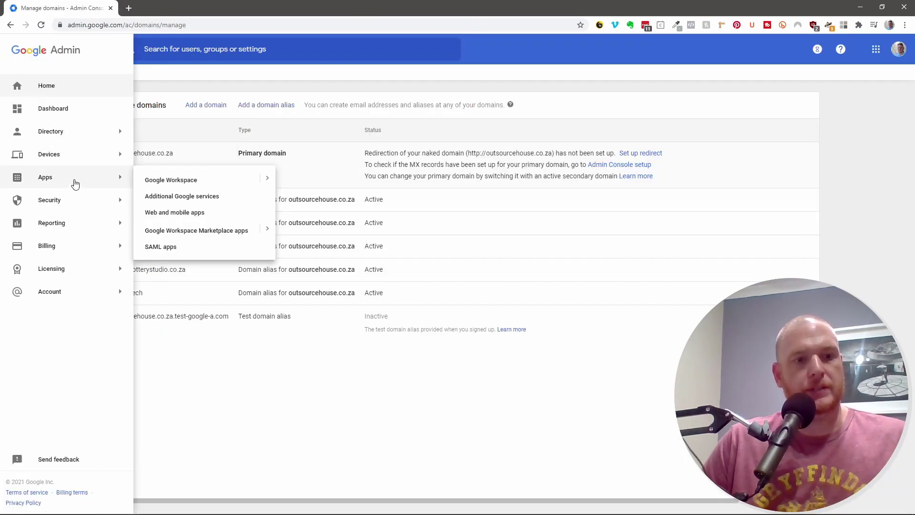
click(196, 180)
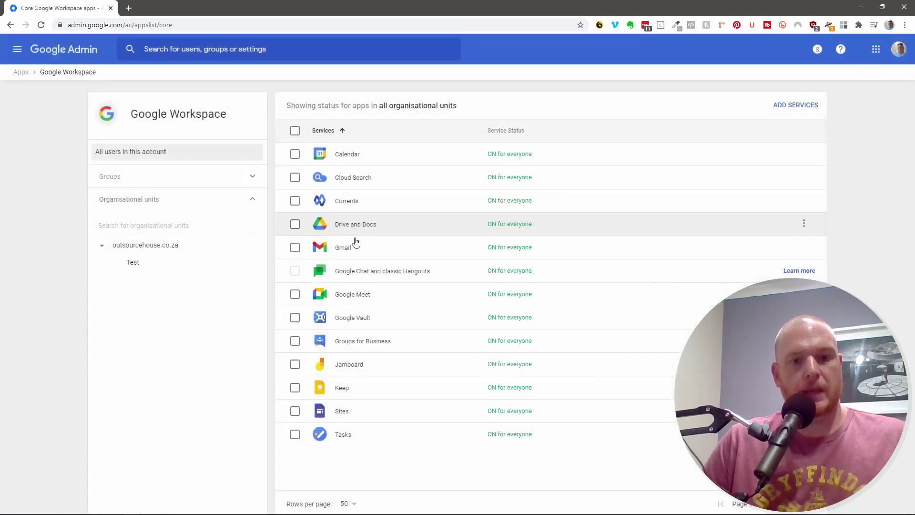
click(358, 247)
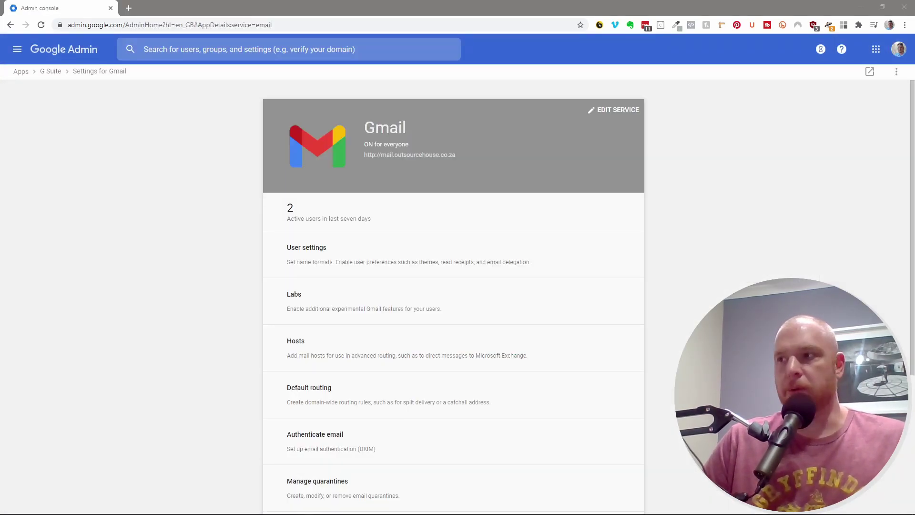
key(alt+Tab)
drag(556, 87, 411, 45)
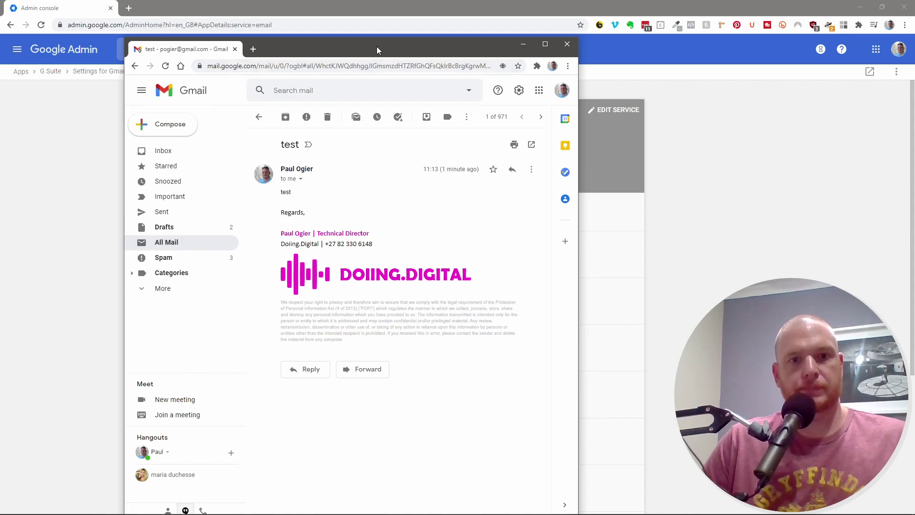
key(alt+Tab)
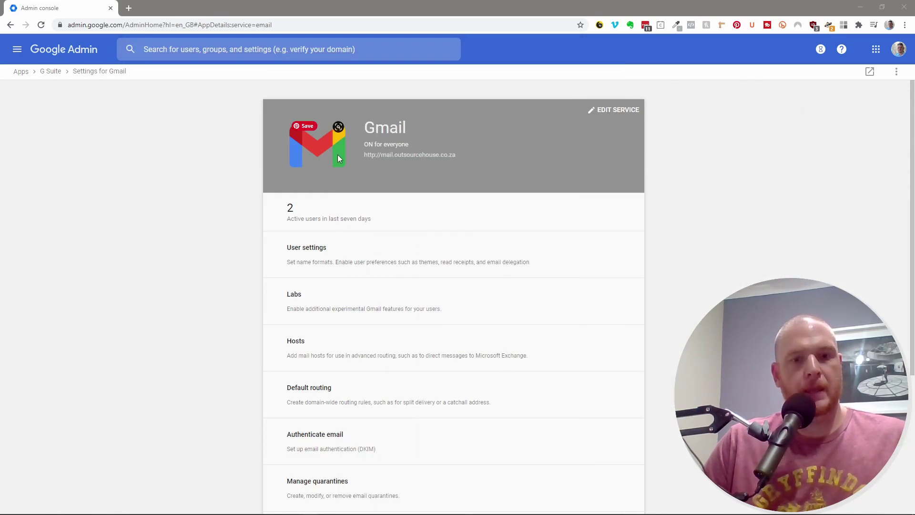
Step: Edit the 'Route to Exclaimer Cloud' rule under Gmail's advanced Content compliance settings
scroll(418, 168, down, 4)
click(370, 465)
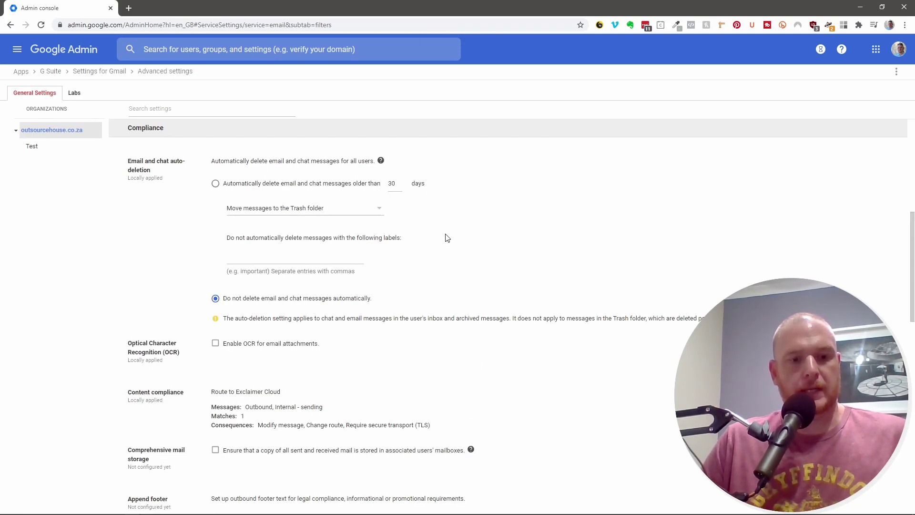
scroll(445, 241, down, 3)
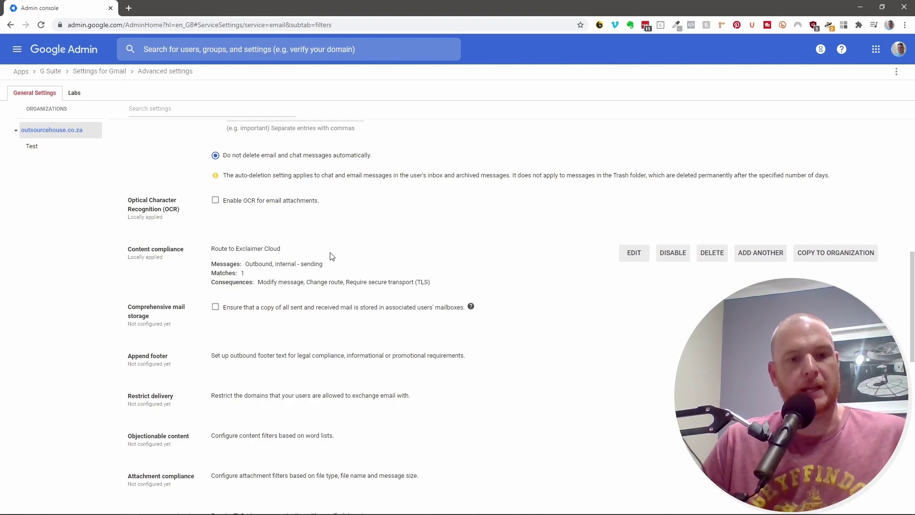
drag(219, 249, 305, 252)
scroll(377, 252, down, 10)
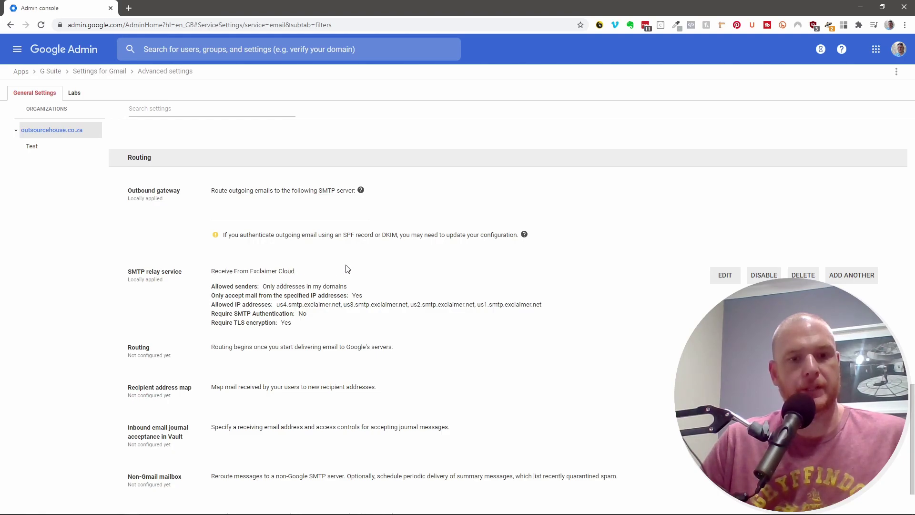
scroll(348, 267, up, 9)
scroll(363, 267, up, 2)
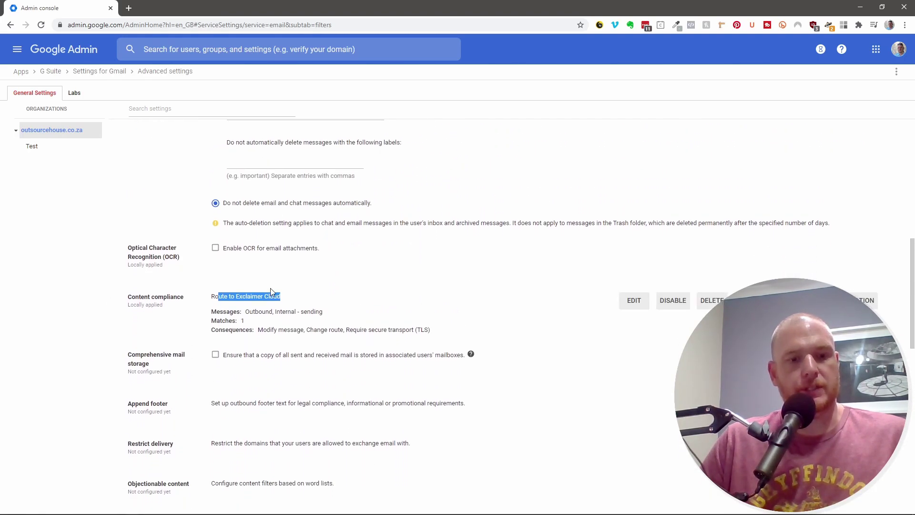
click(255, 297)
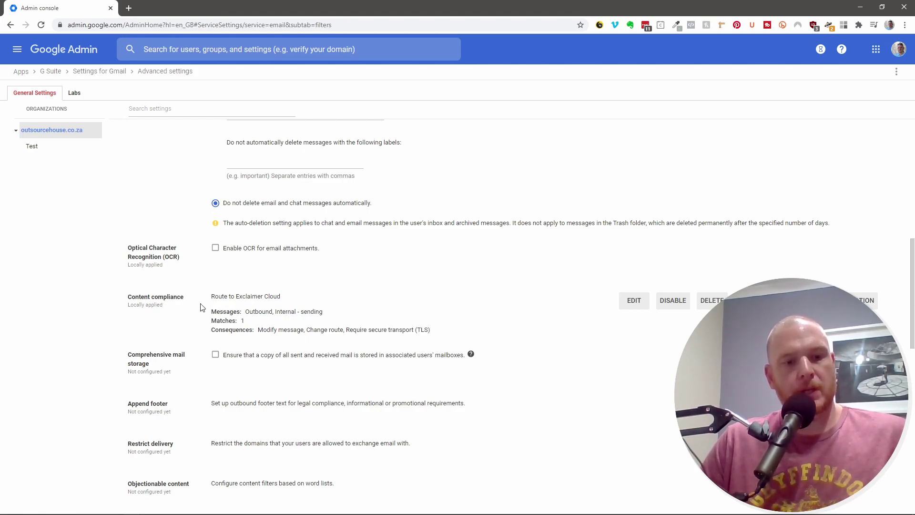
click(634, 300)
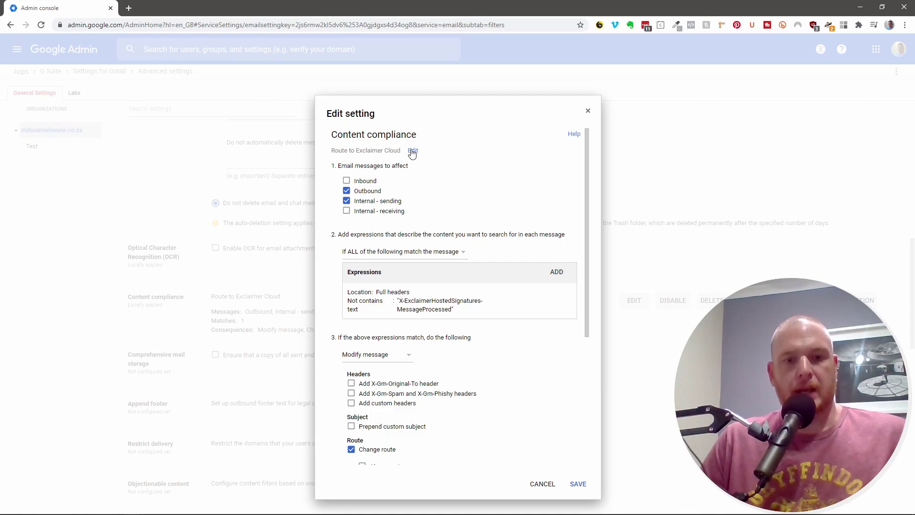
Step: Append '- OSH.co.z' to the Route to Exclaimer Cloud rule name
click(413, 152)
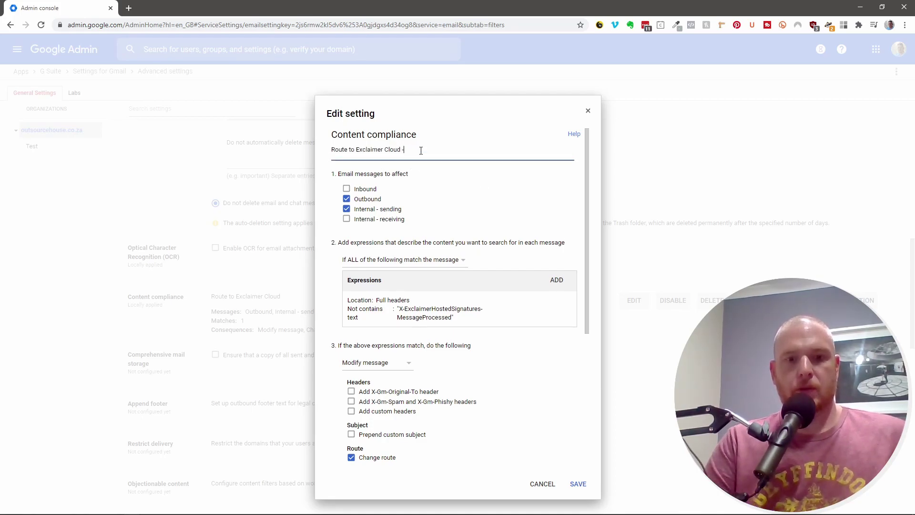
text(- OSH.co.za)
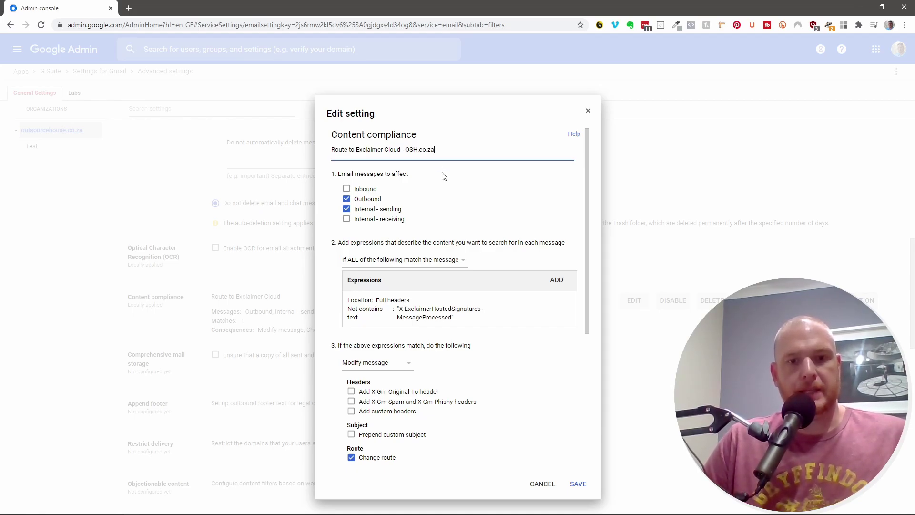
scroll(443, 176, down, 2)
scroll(443, 177, down, 1)
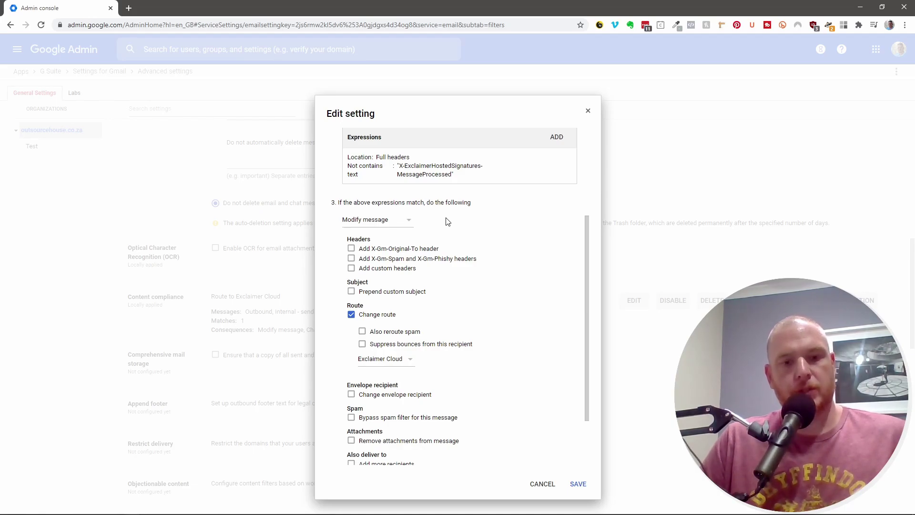
Step: Make the rule prepend '[osh.co.za]' to subjects, then save the rule and the Gmail settings
click(415, 293)
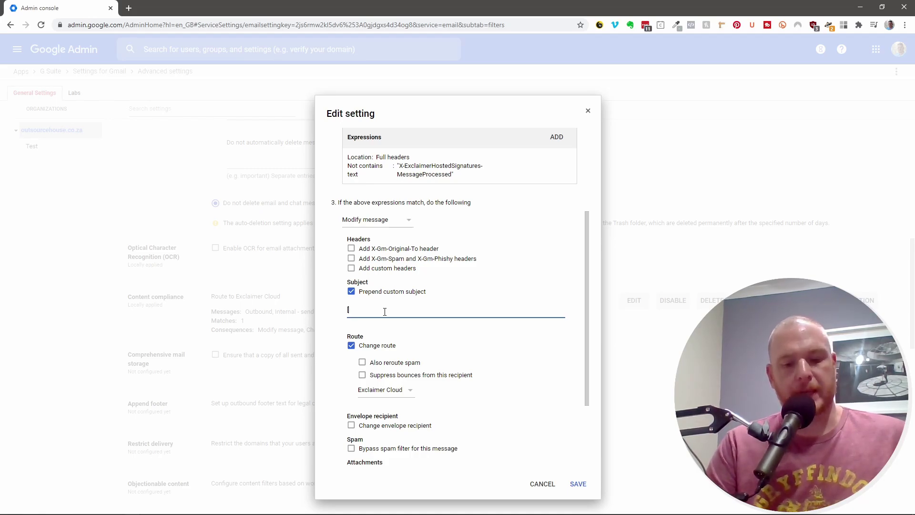
text([osh.co.za)
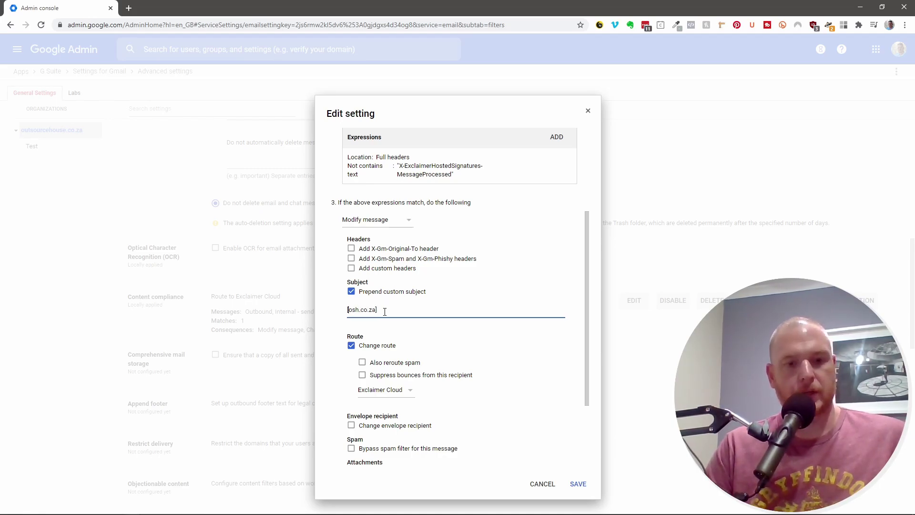
text(~~~~)
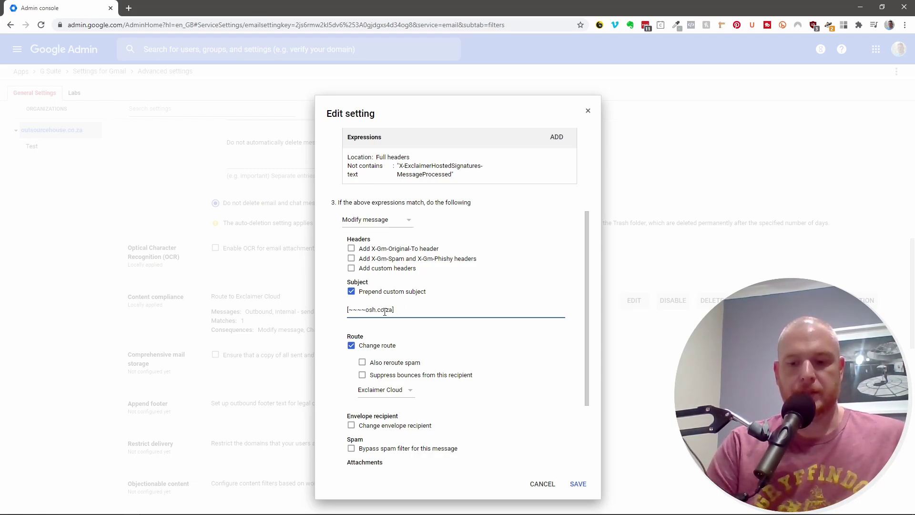
key(BackSpace)
key(BackSpace)
key(BackSpace)
key(BackSpace)
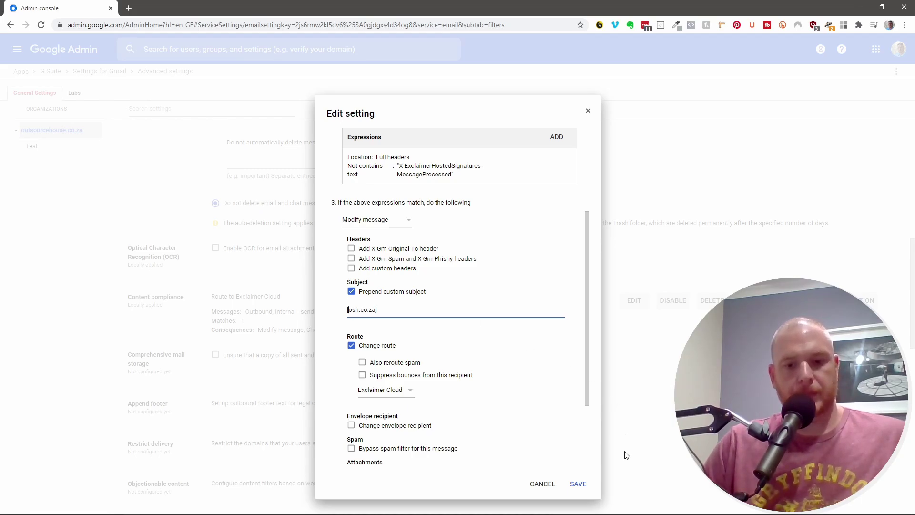
scroll(567, 399, down, 1)
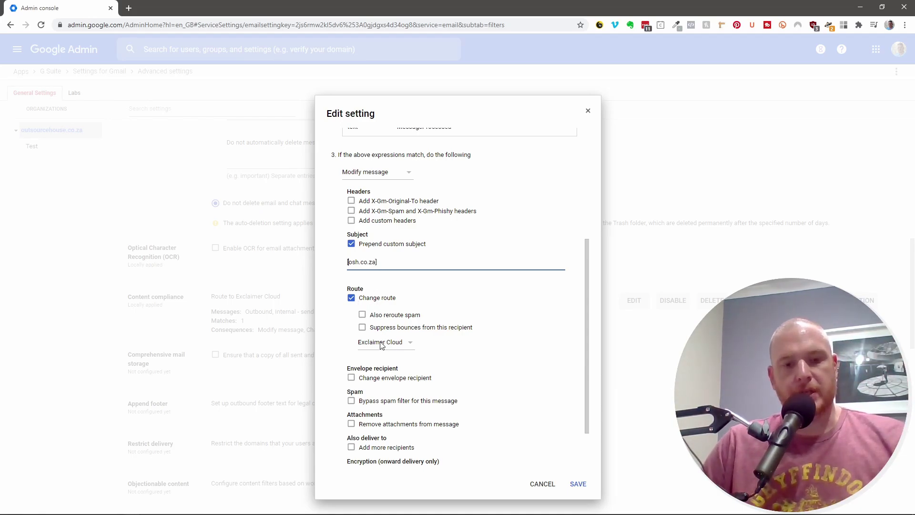
scroll(513, 370, down, 2)
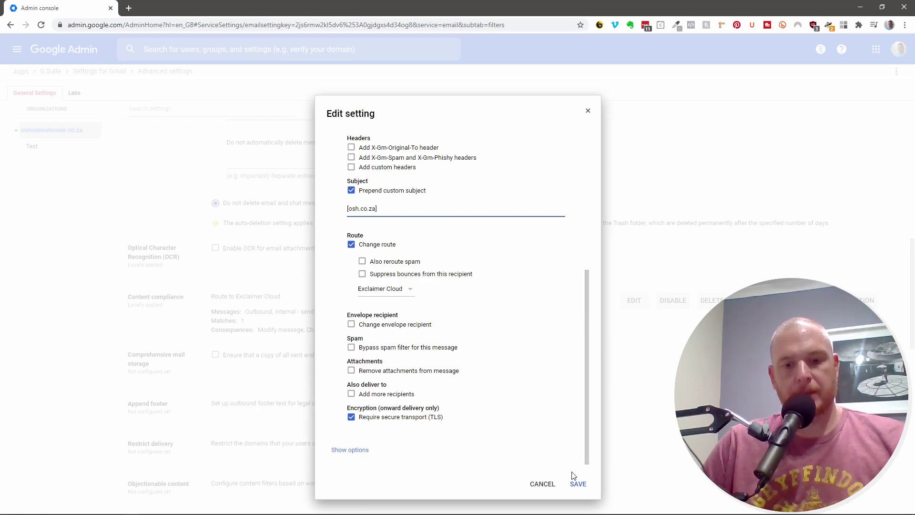
click(578, 485)
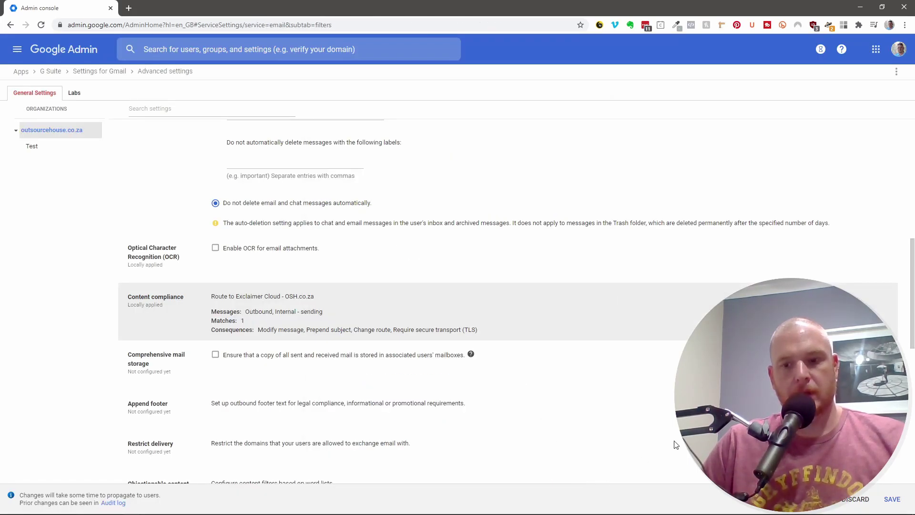
click(893, 499)
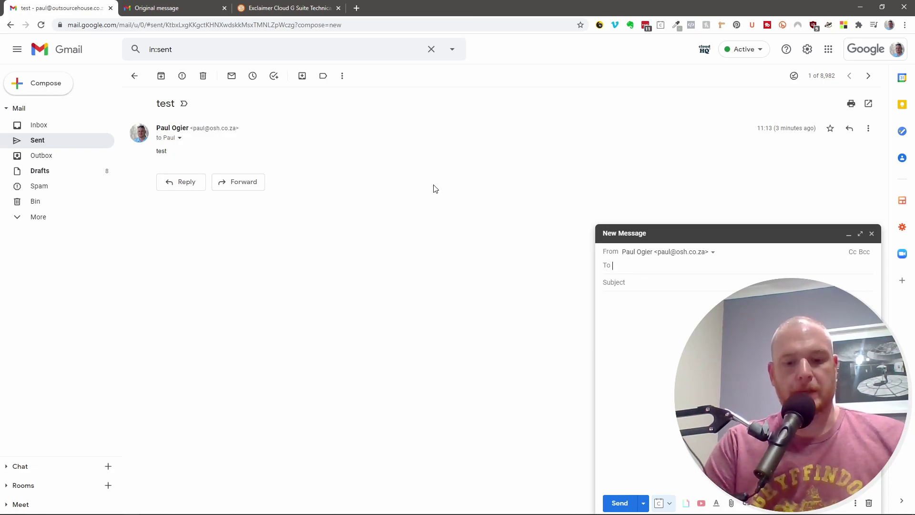
Step: Draft an email to the personal contact with the subject 'test'
text(pog)
key(Return)
key(Tab)
text(test)
key(Tab)
Step: Send the test email and check that the received subject carries the [osh.co.za] tag
text(te)
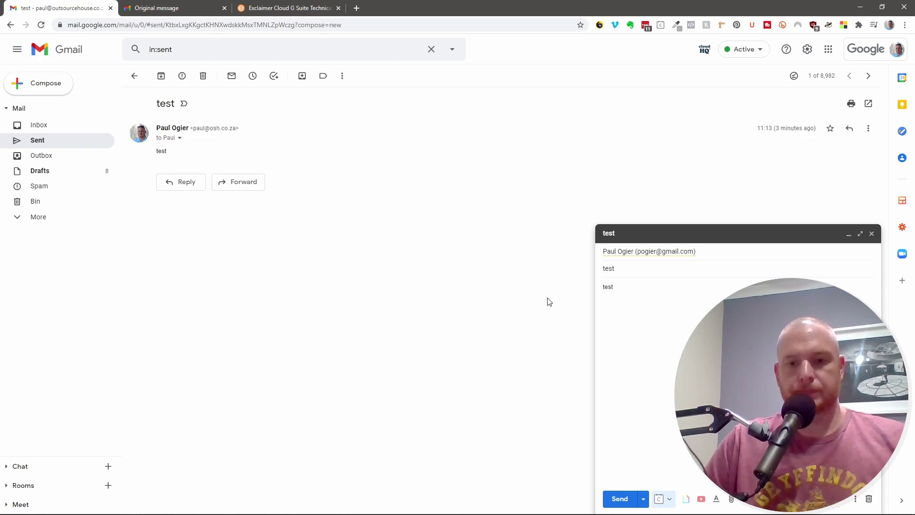
click(619, 499)
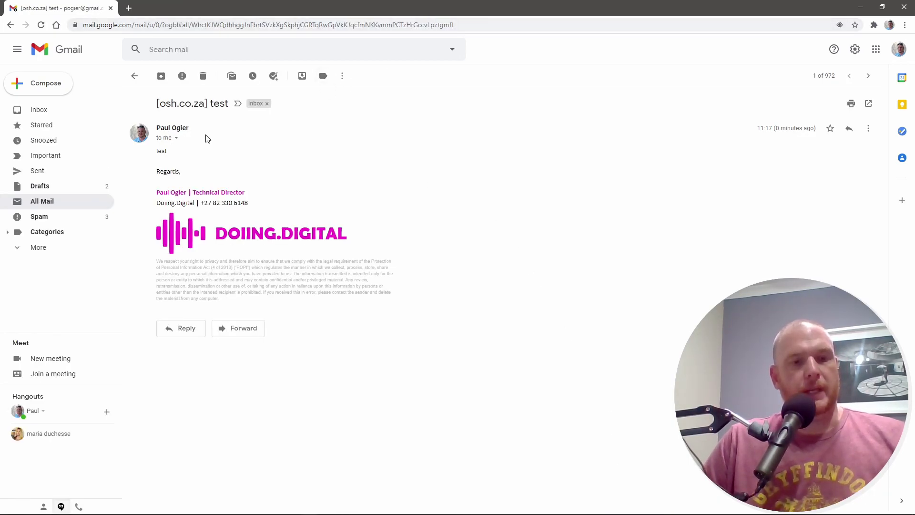
drag(157, 104, 157, 104)
click(168, 105)
double_click(220, 103)
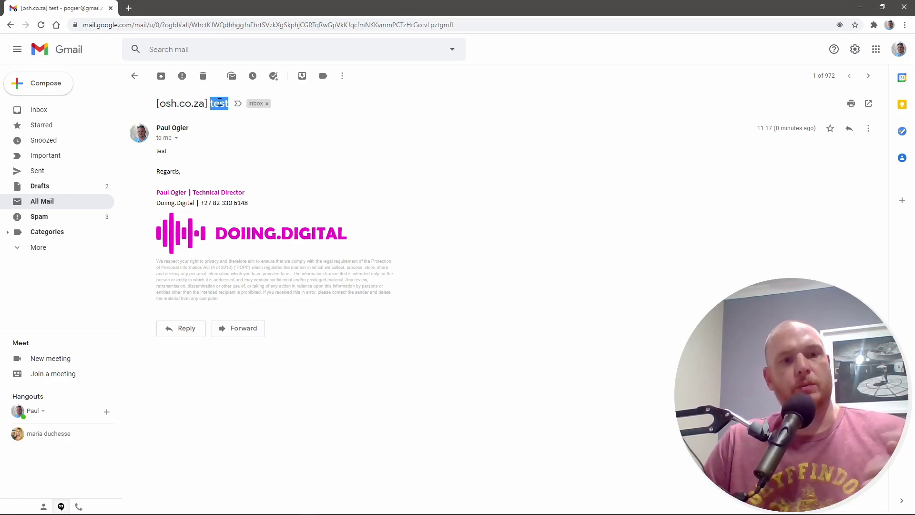
key(alt+Tab)
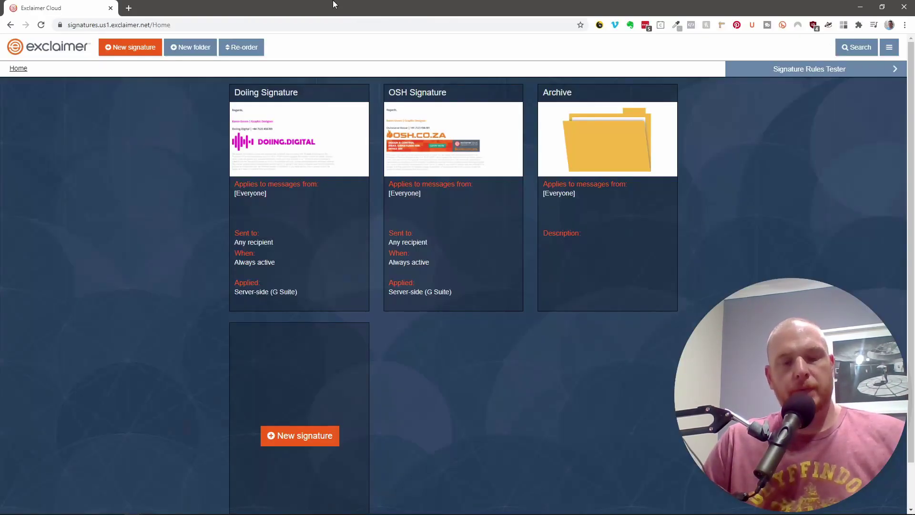
Step: Re-order the signatures so OSH Signature is evaluated first
mouse_move(422, 110)
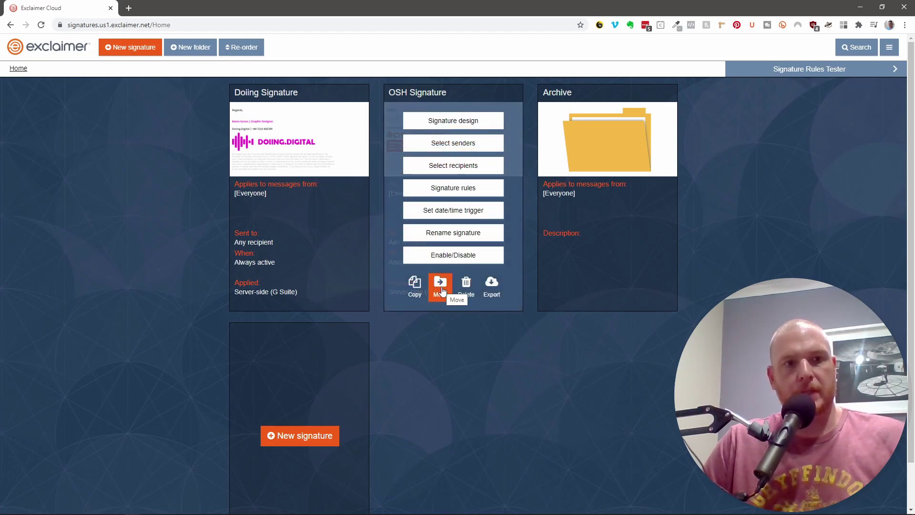
click(244, 50)
drag(417, 229, 336, 225)
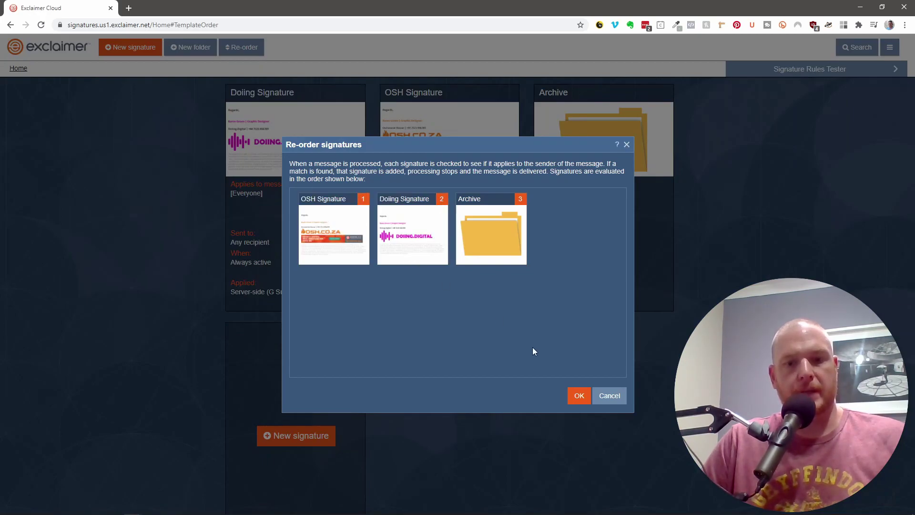
click(579, 397)
Step: Apply OSH Signature only when the subject contains [osh.co.za], removing that text from the subject
mouse_move(327, 119)
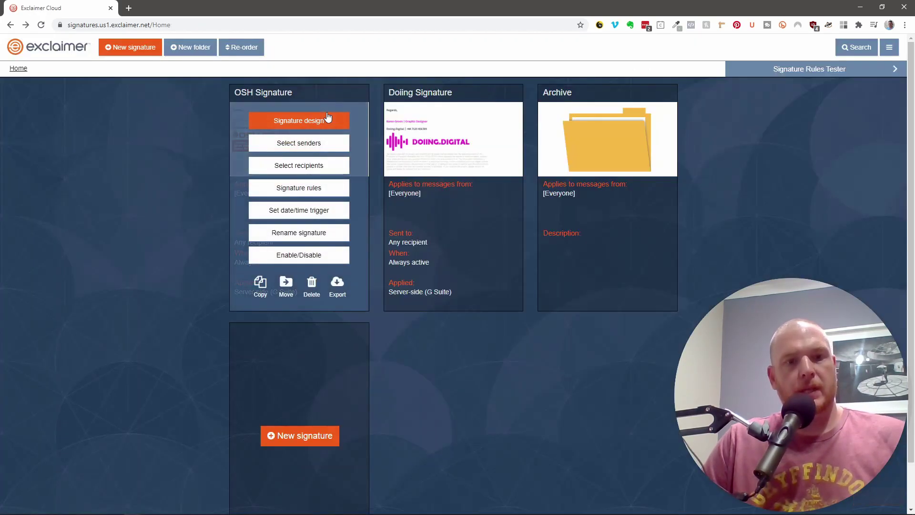
click(312, 189)
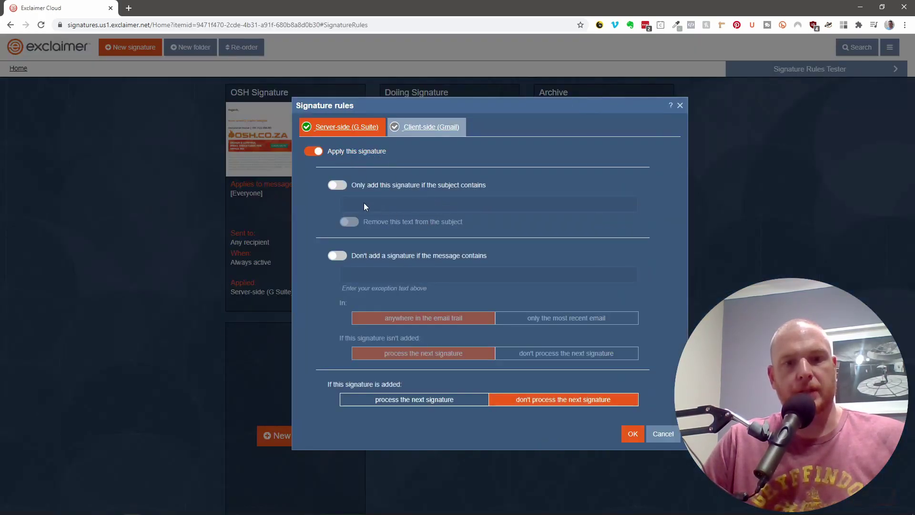
click(343, 187)
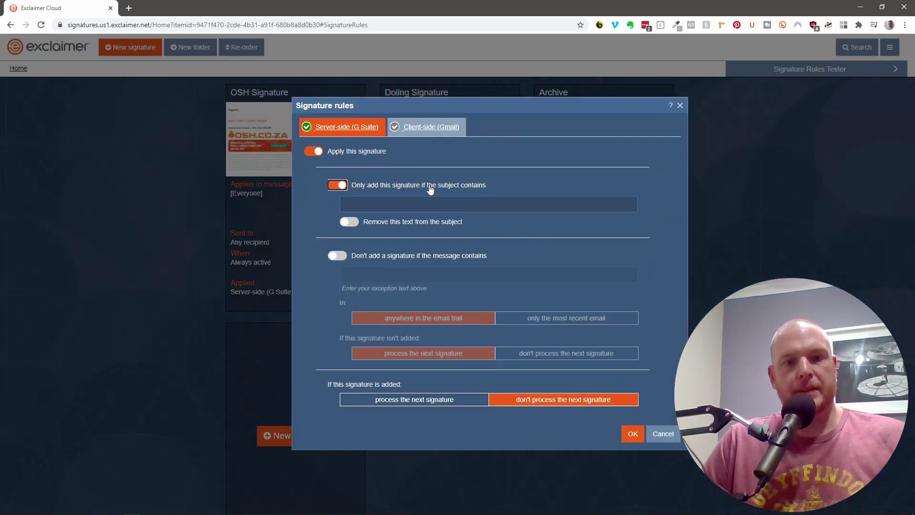
click(420, 204)
text([osh.co.za])
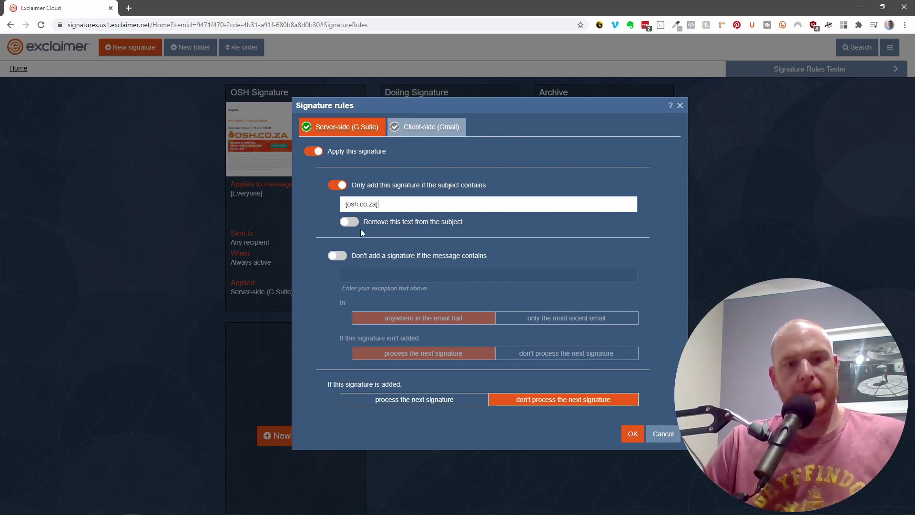
click(350, 222)
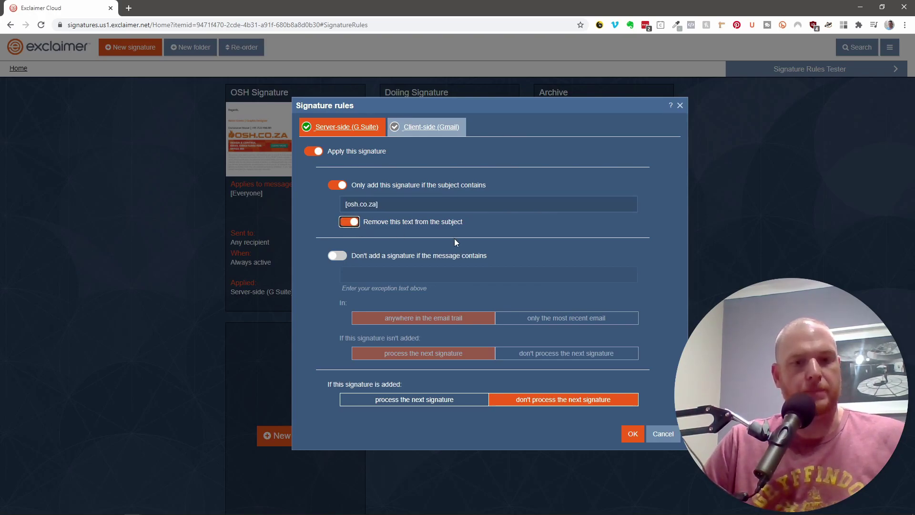
click(632, 436)
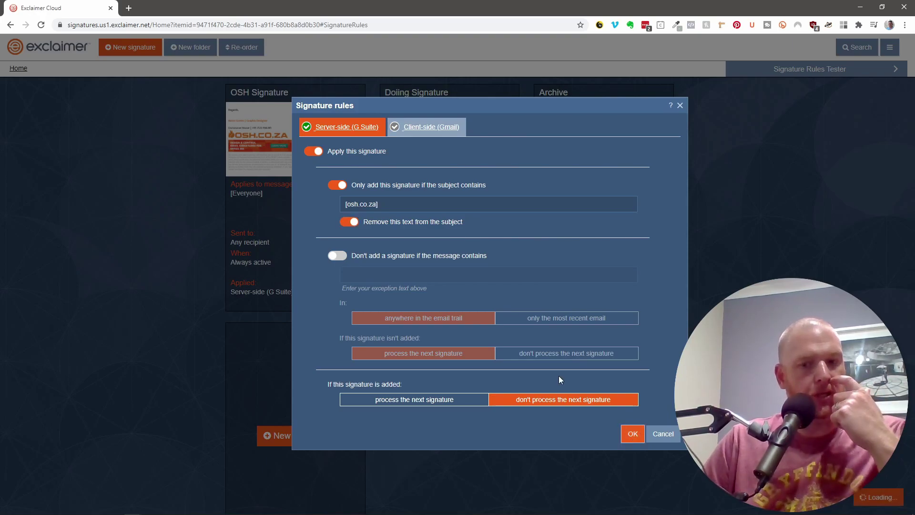
mouse_move(320, 210)
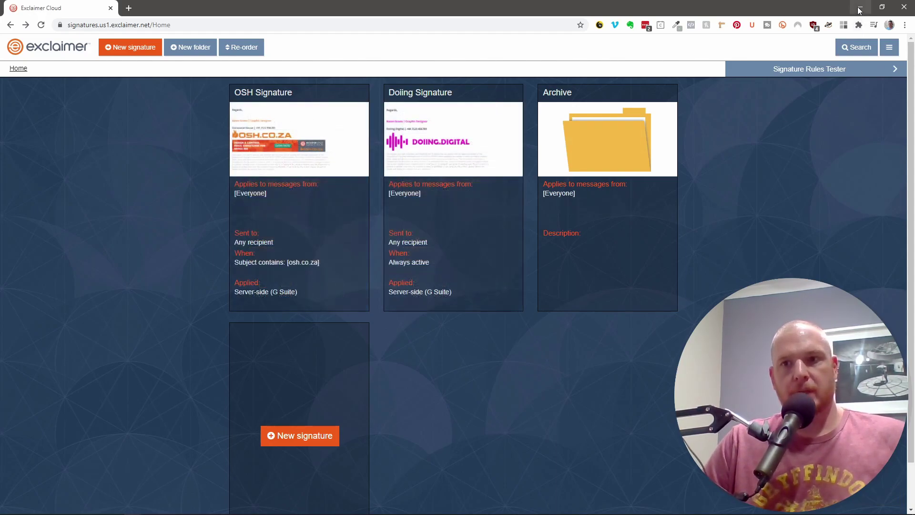
click(860, 11)
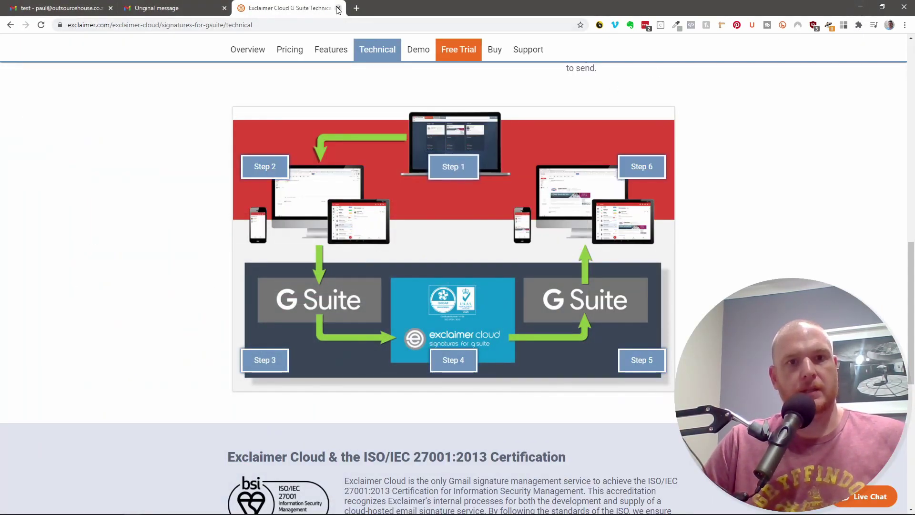
Step: Close the extra tabs and send a 'test 3' email with body 'test' to the personal contact
click(338, 9)
click(224, 8)
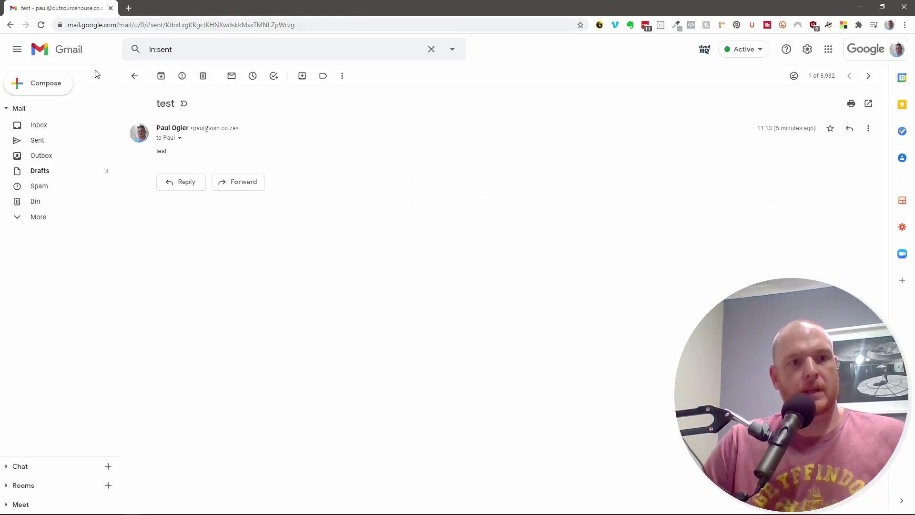
click(34, 84)
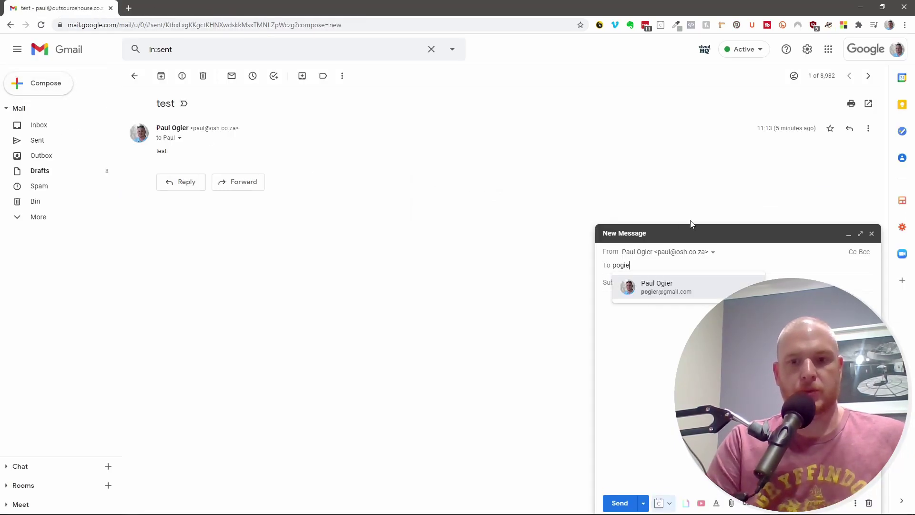
key(Tab)
key(Tab)
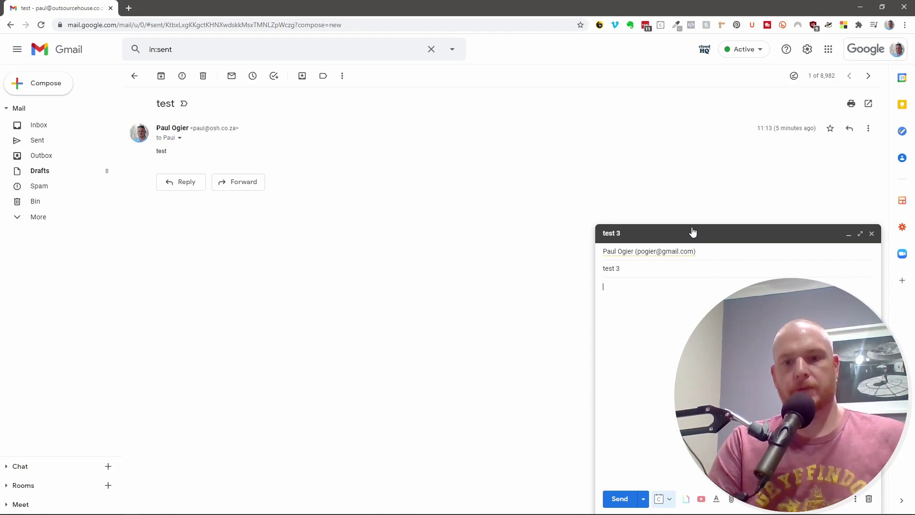
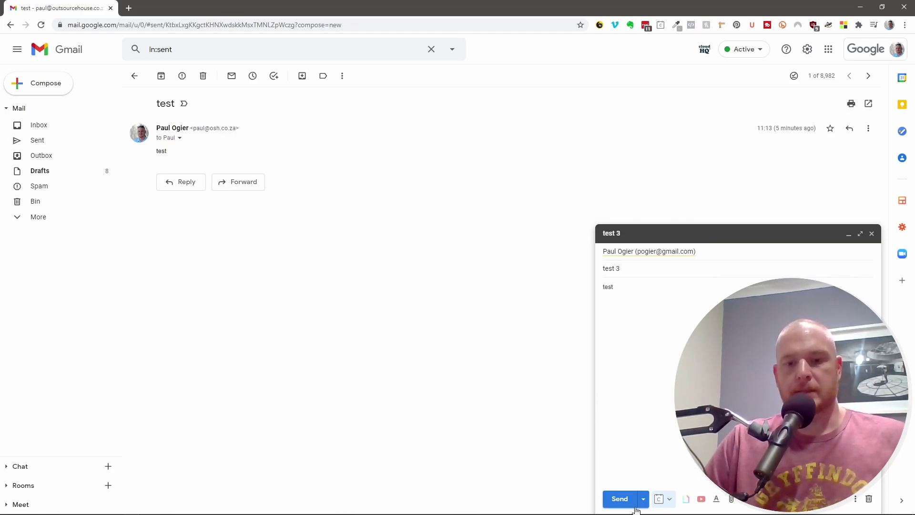
click(620, 499)
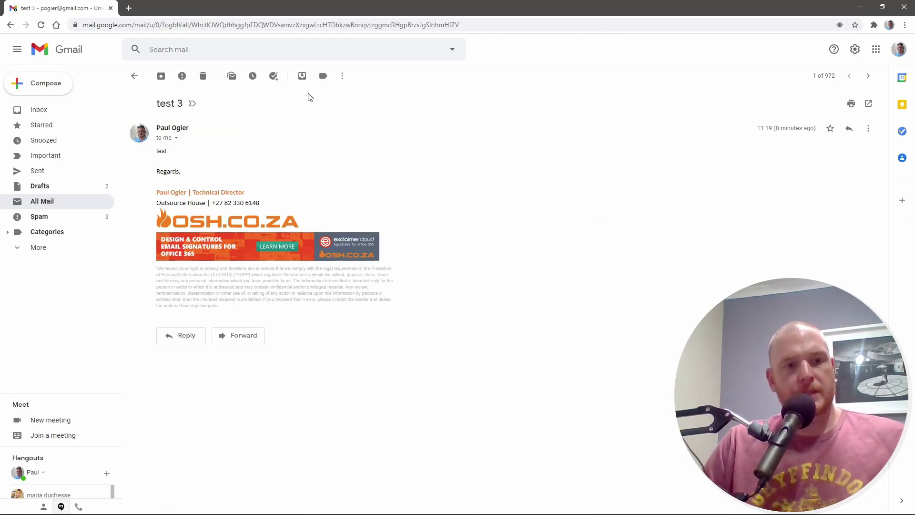
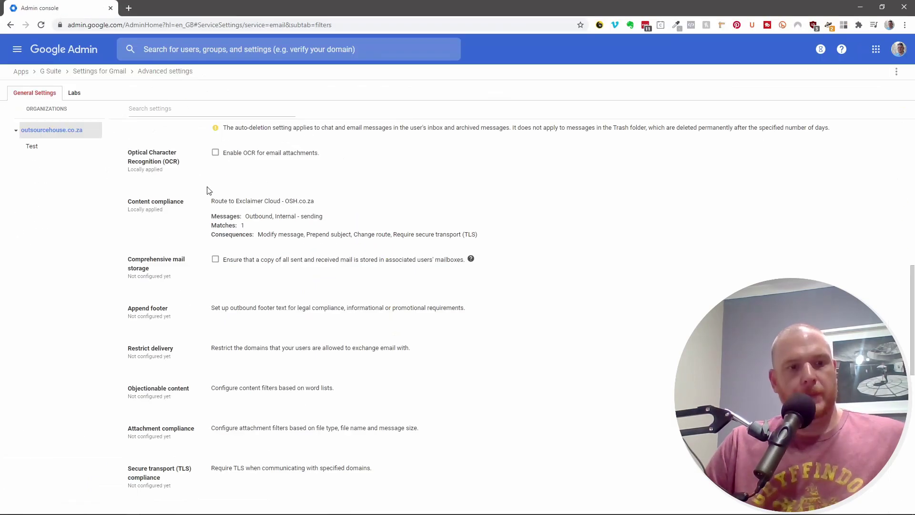
Step: Open the content compliance rule for editing and add a new expression
mouse_move(217, 201)
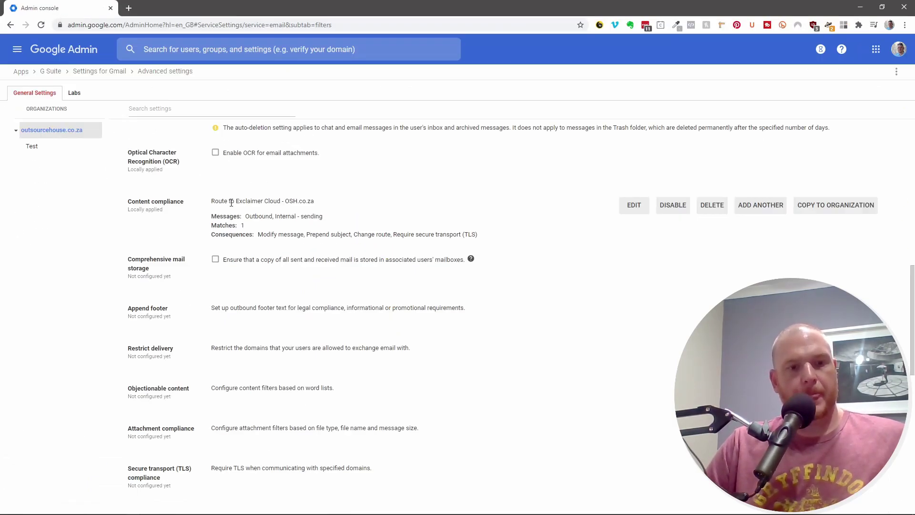
click(633, 206)
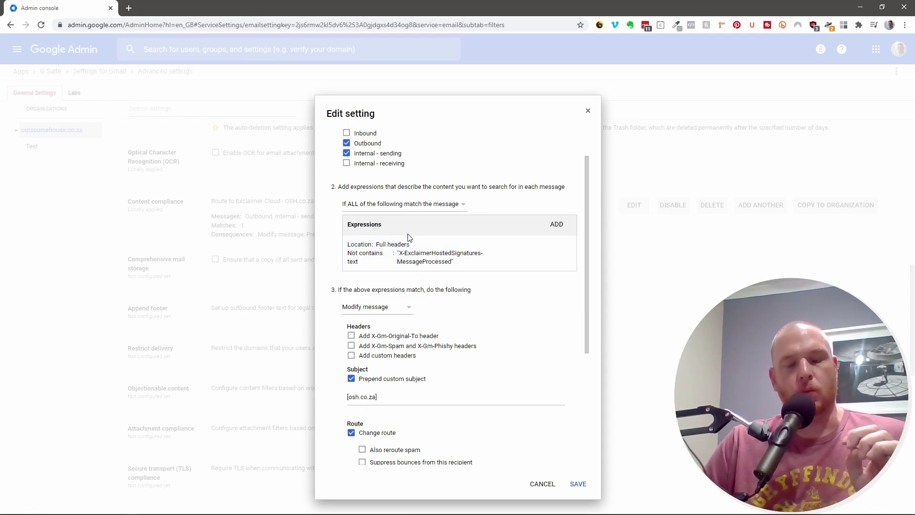
mouse_move(439, 246)
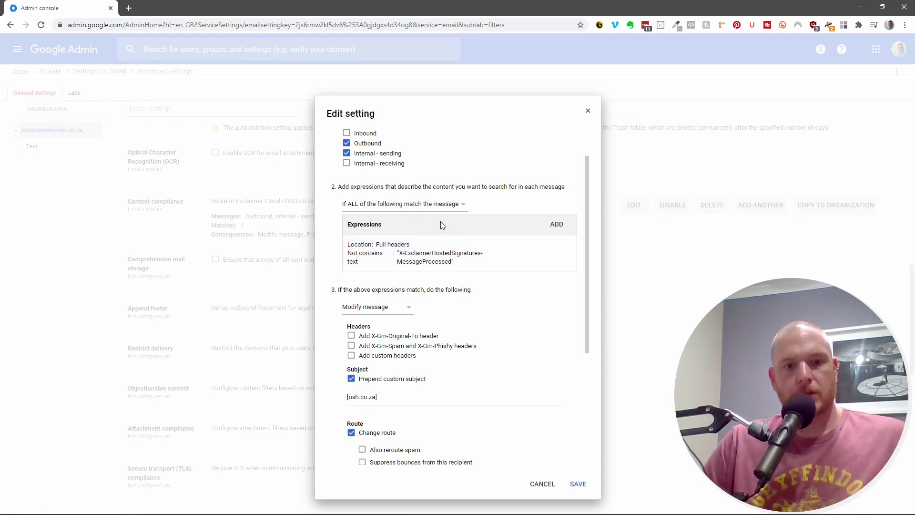
click(558, 225)
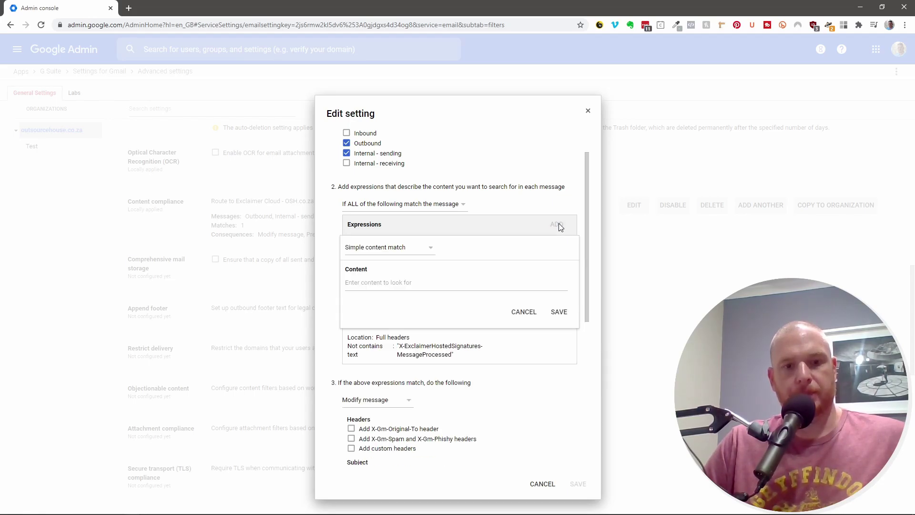
Step: Make the expression an Advanced content match on Full headers using Matches regex
click(400, 250)
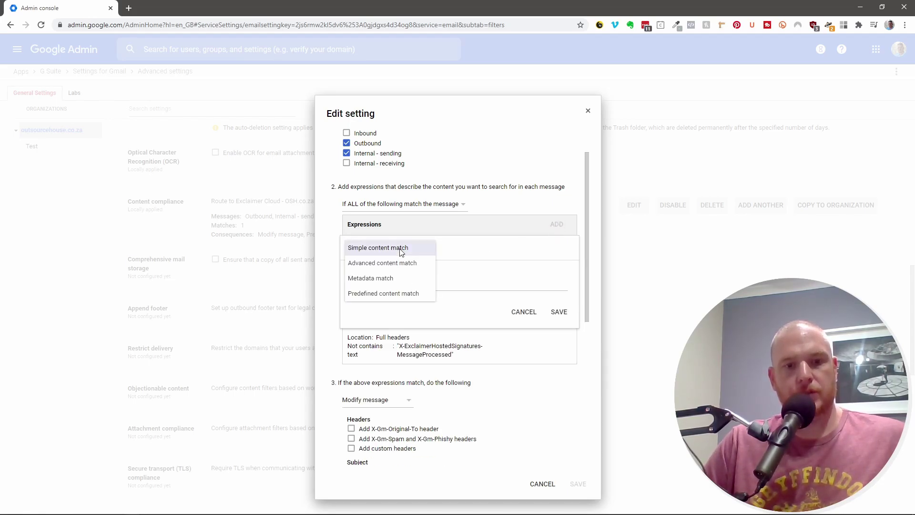
click(398, 263)
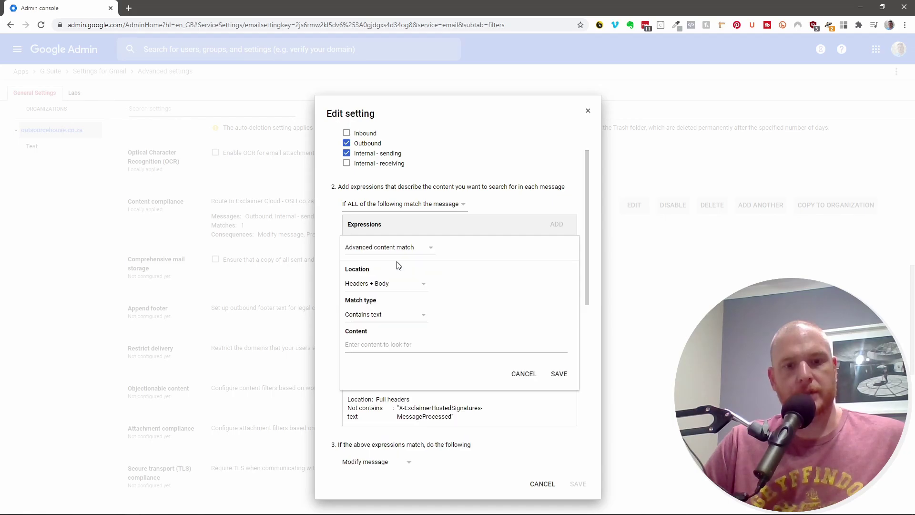
scroll(480, 274, down, 1)
click(405, 237)
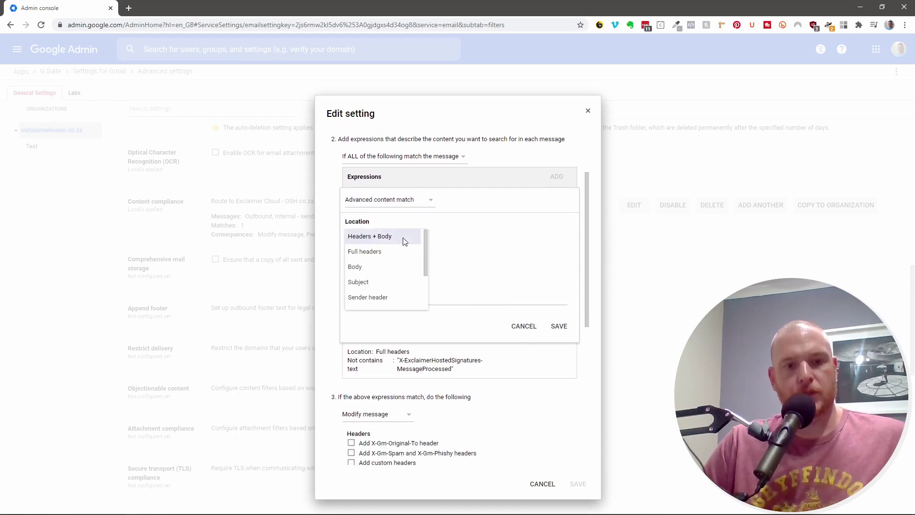
click(392, 251)
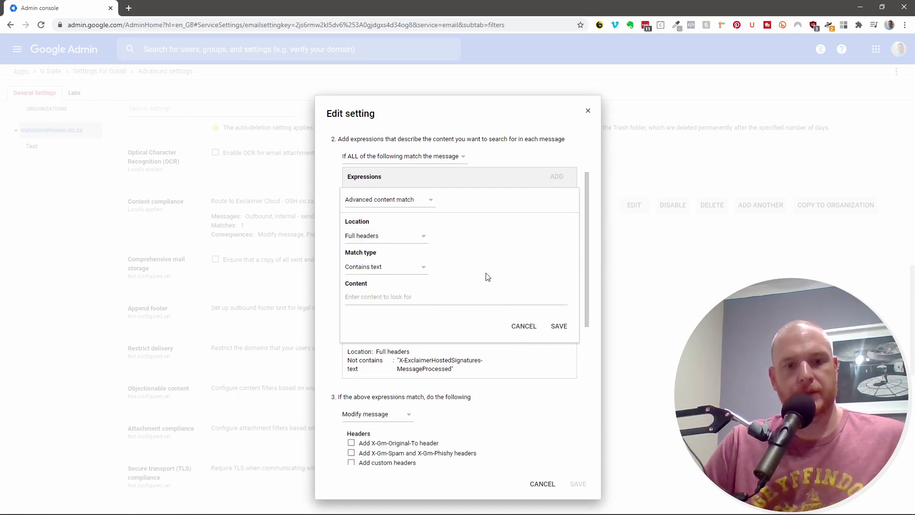
click(398, 268)
scroll(403, 286, down, 2)
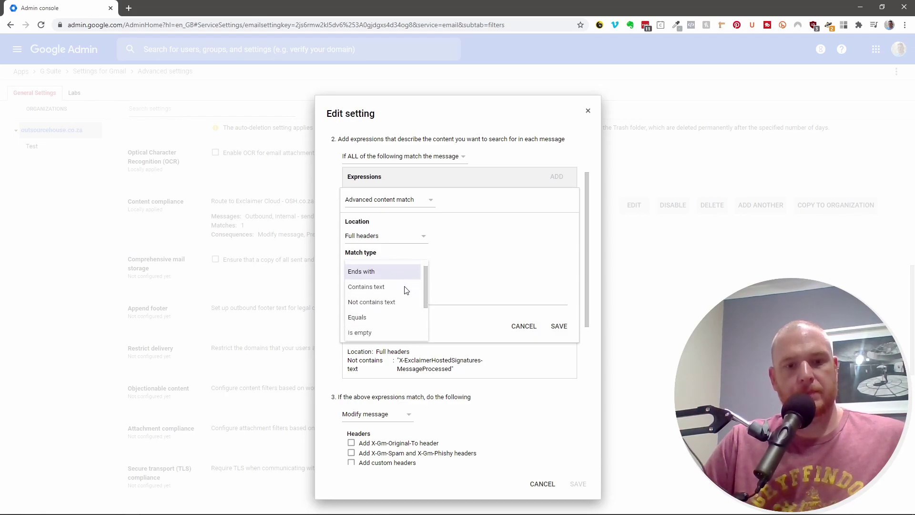
click(390, 288)
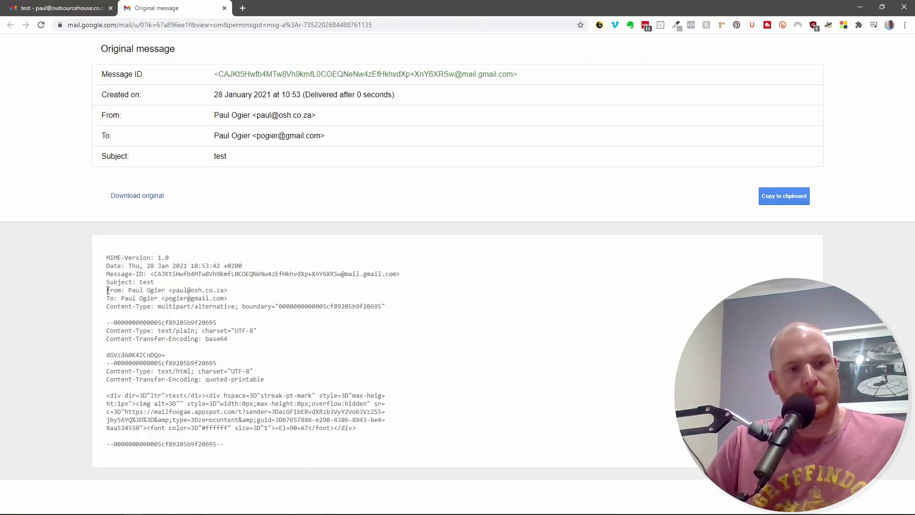
Step: Inspect the From header line of the original message, then go back to the sent email
drag(108, 290, 234, 291)
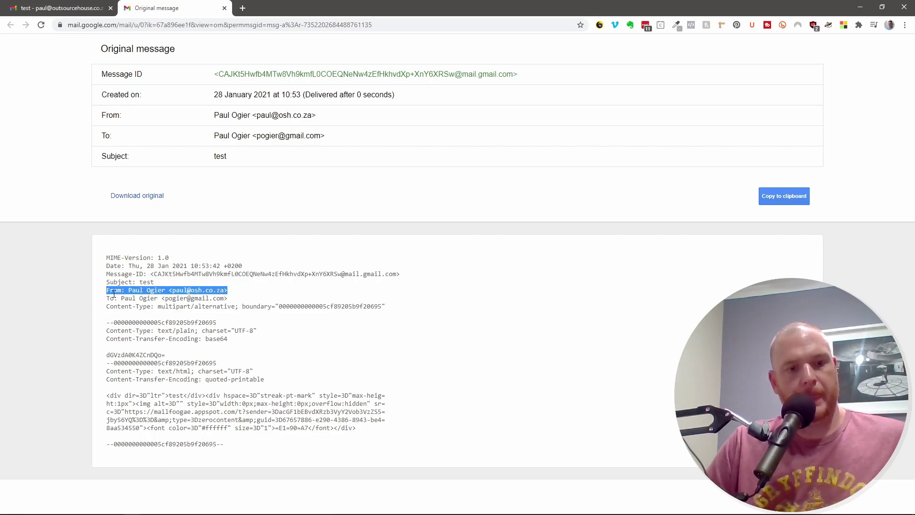
click(179, 292)
click(43, 7)
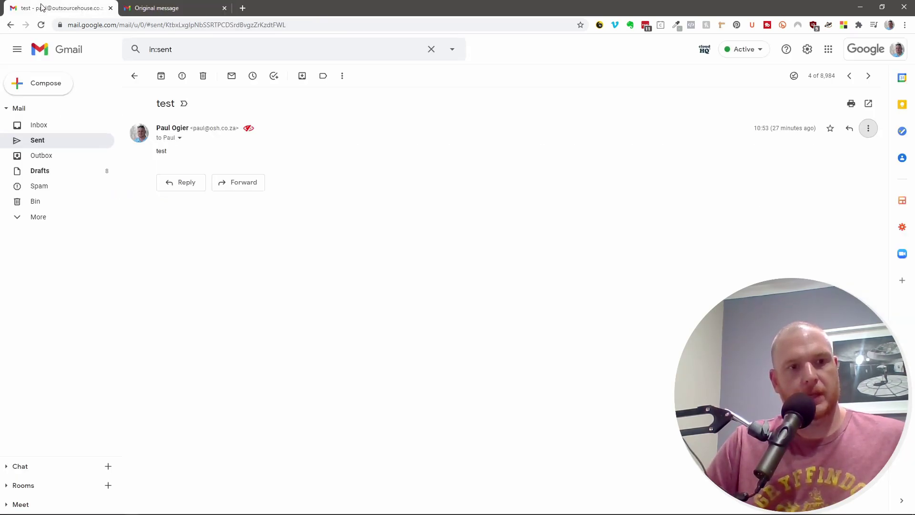
Step: Send a 'test' email from the doiing.digital address to the personal Gmail contact
click(48, 87)
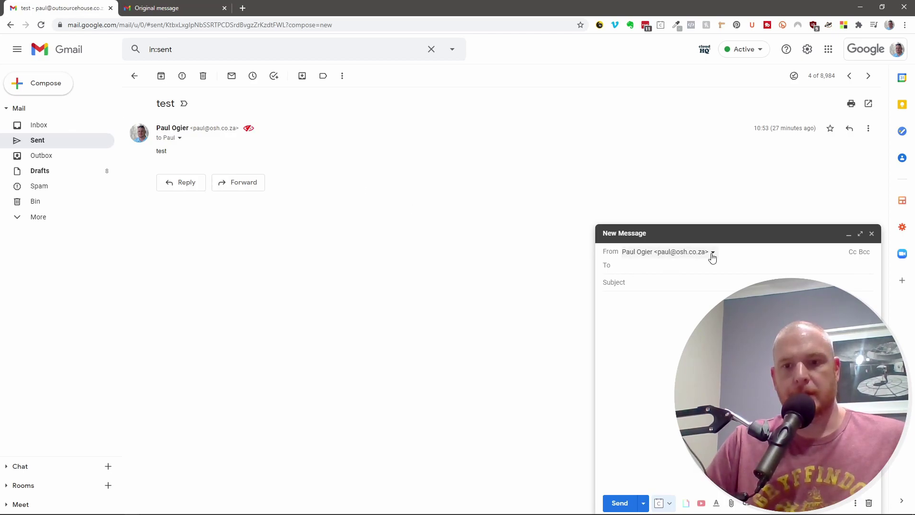
click(712, 253)
click(686, 283)
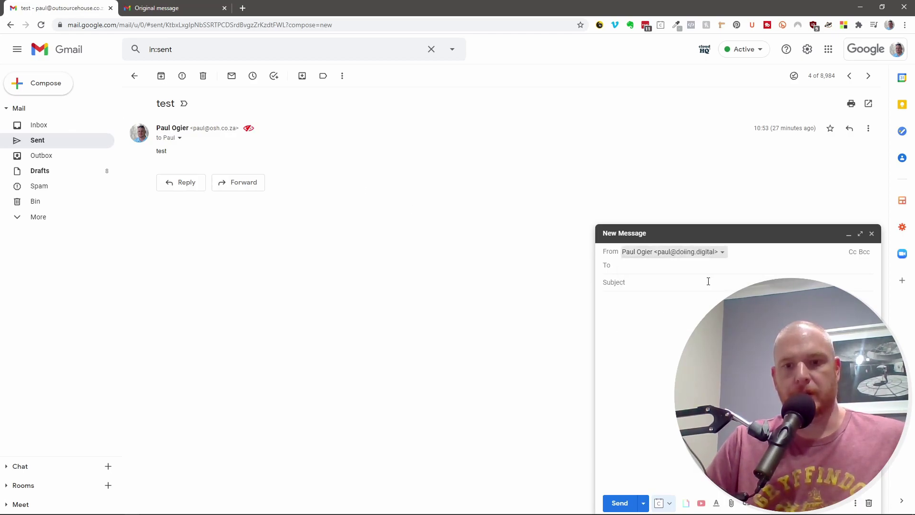
click(641, 269)
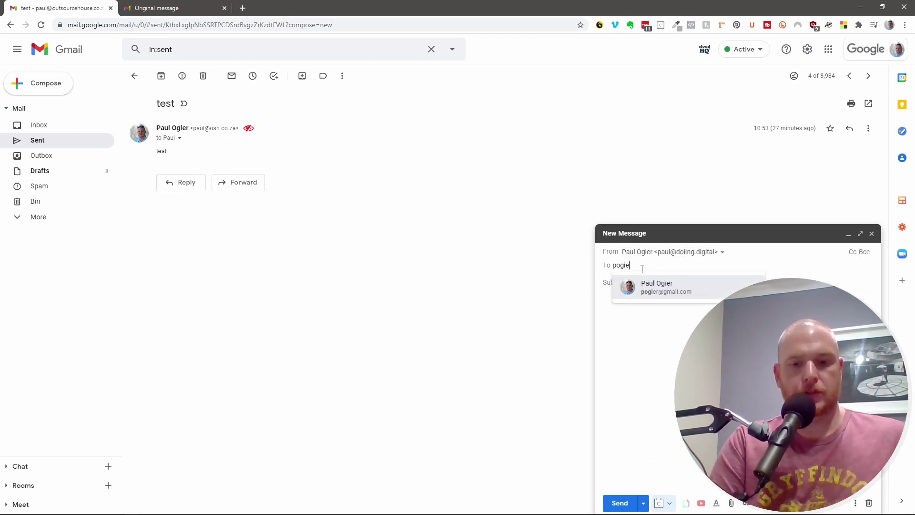
key(Tab)
text(test)
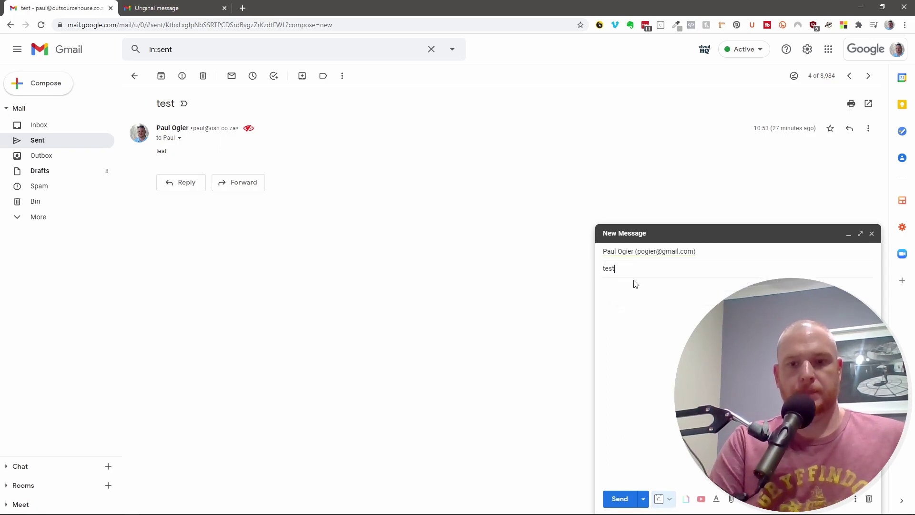
click(621, 500)
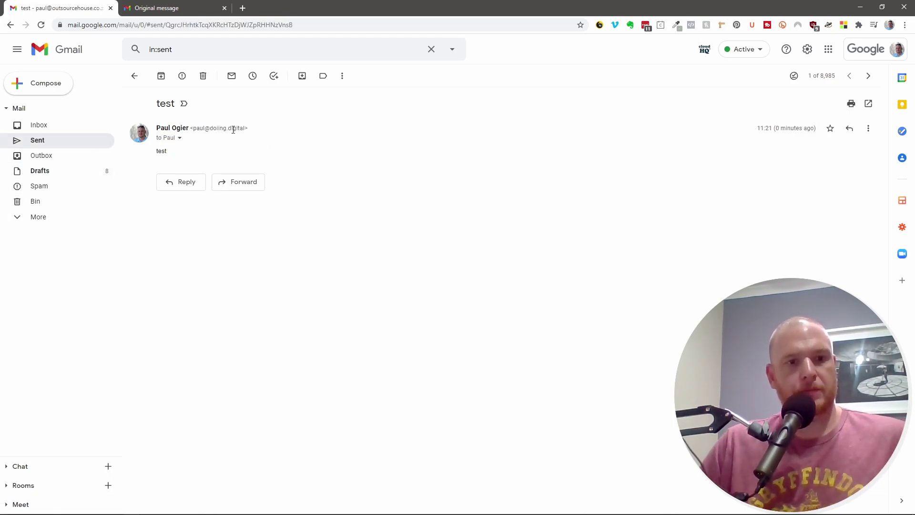
Step: Show the original source of the new test message and examine its From line
click(868, 129)
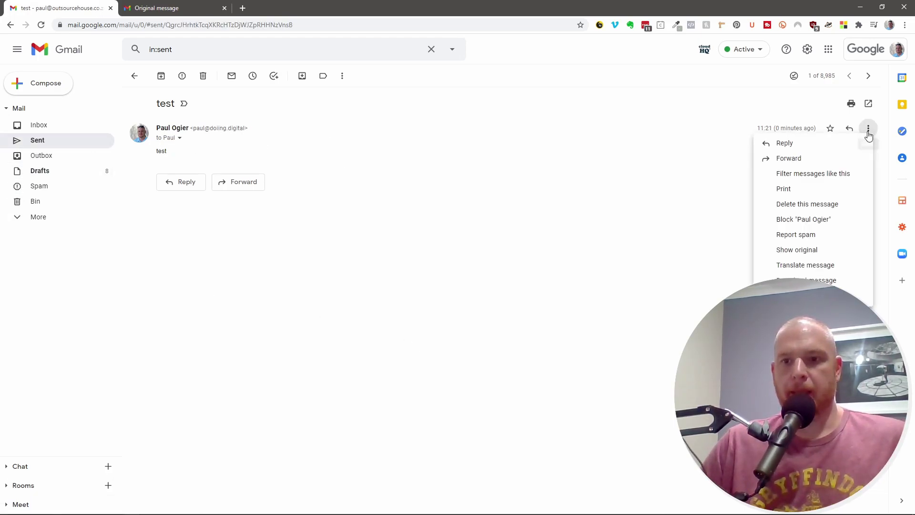
click(817, 249)
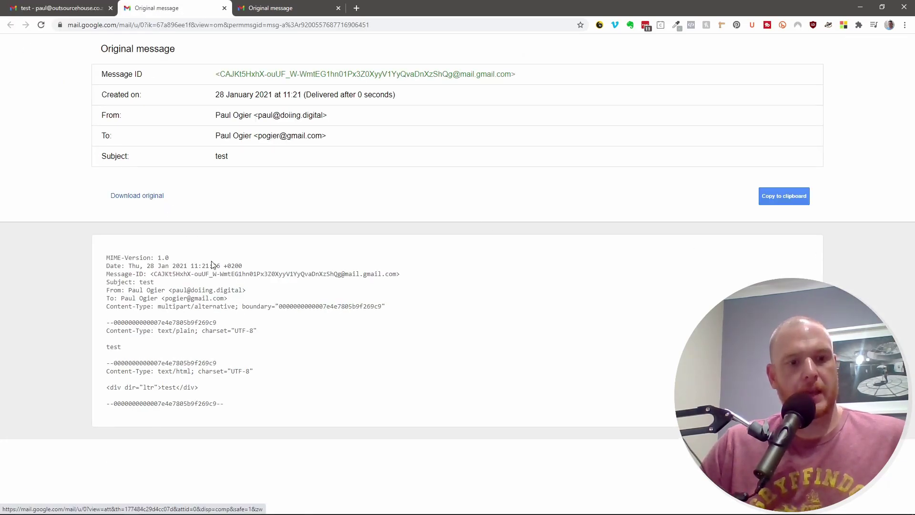
drag(106, 293, 248, 296)
click(173, 291)
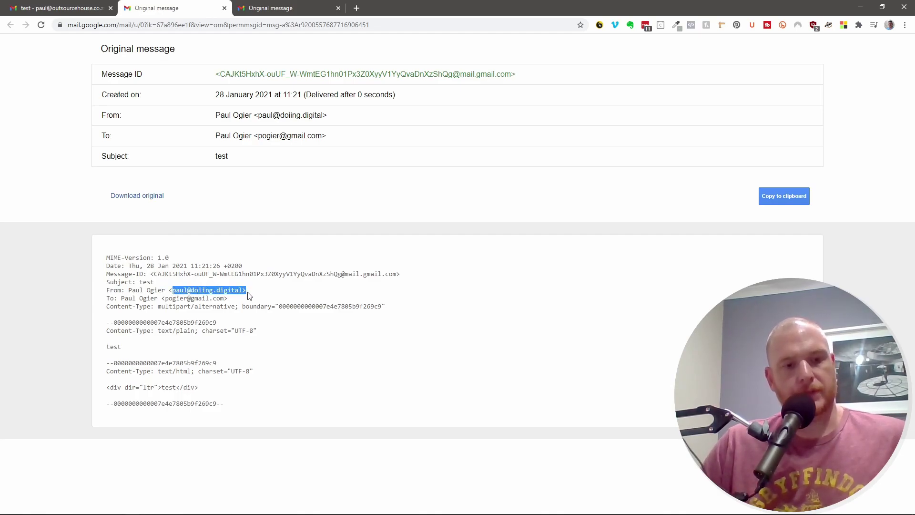
click(244, 292)
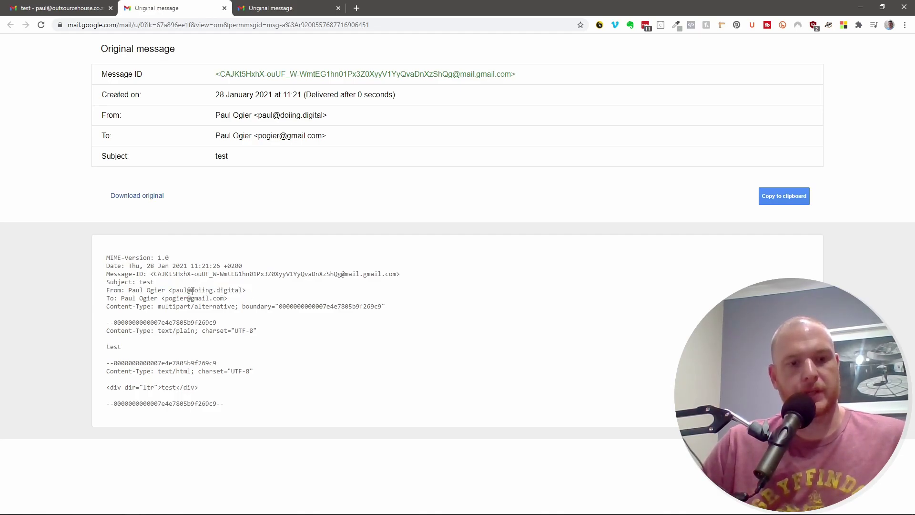
Step: Compare From domains with the osh.co.za message and select the full doiing.digital From header line
key(ctrl+Tab)
drag(191, 290, 224, 290)
click(180, 10)
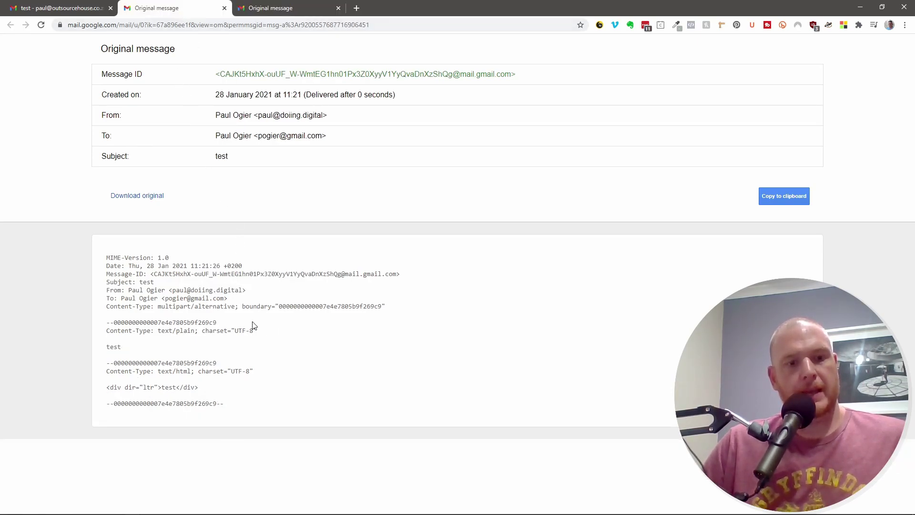
drag(191, 290, 243, 291)
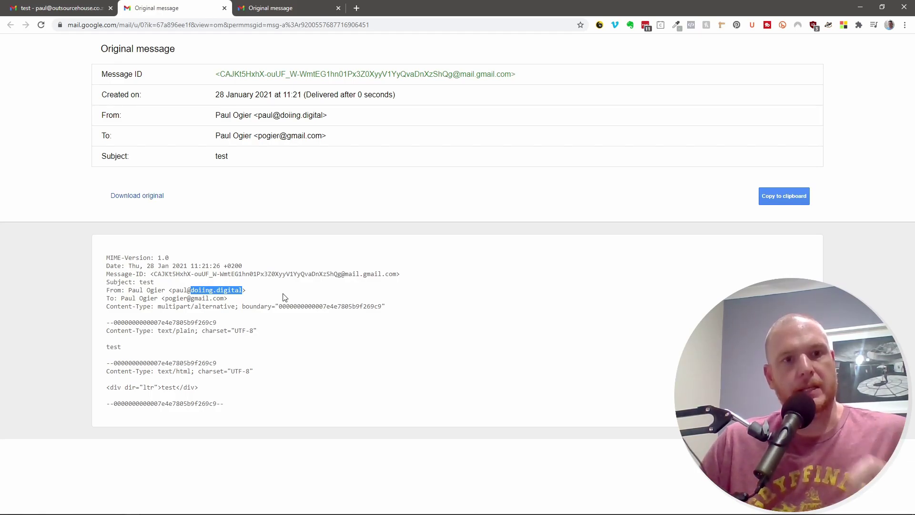
drag(246, 290, 107, 293)
key(ctrl+c)
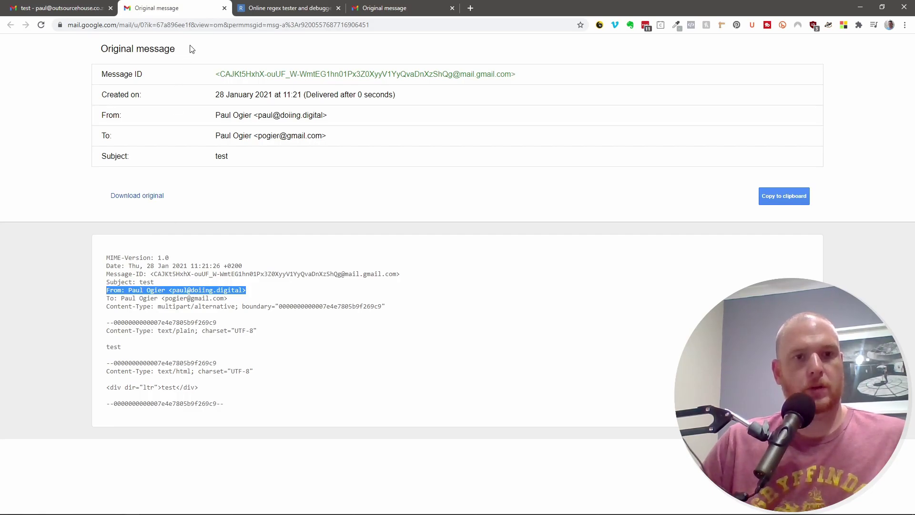
click(276, 7)
Step: Paste the copied From line into regex101's test string and add a second doiing.digital sender line
click(207, 141)
key(ctrl+v)
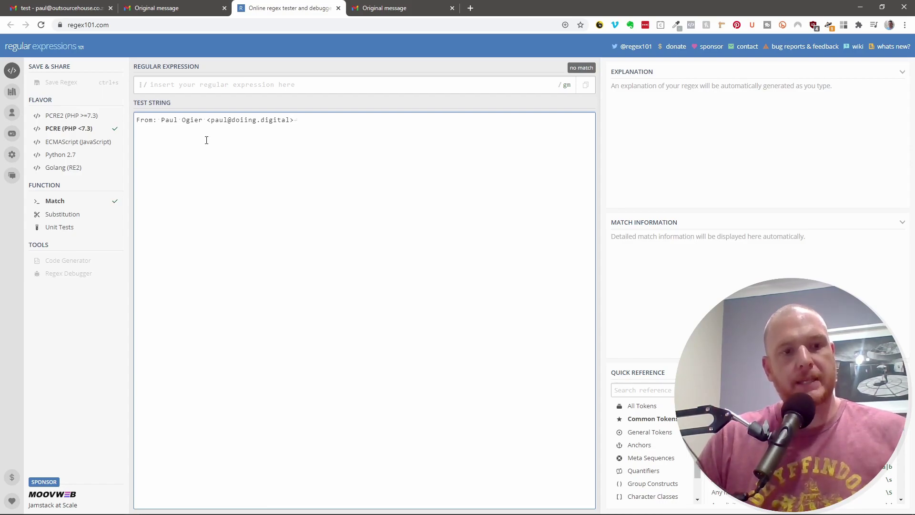
click(182, 120)
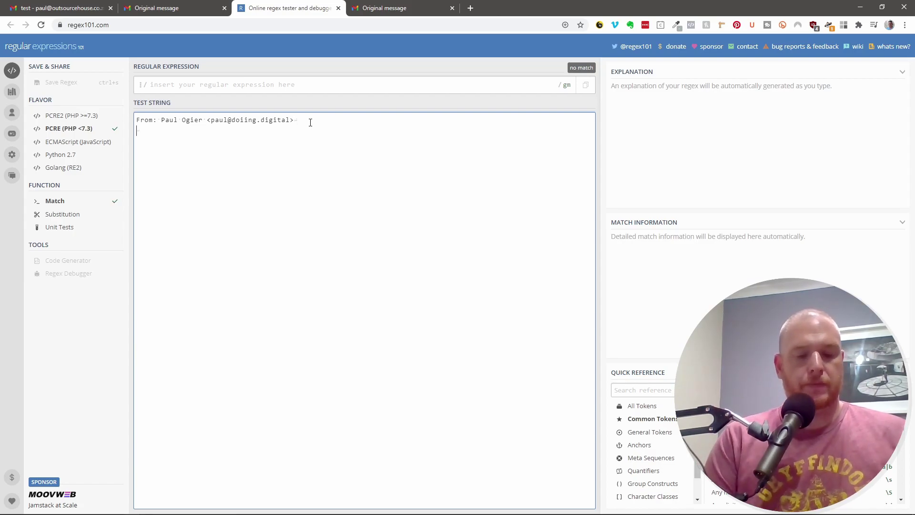
text(From: )
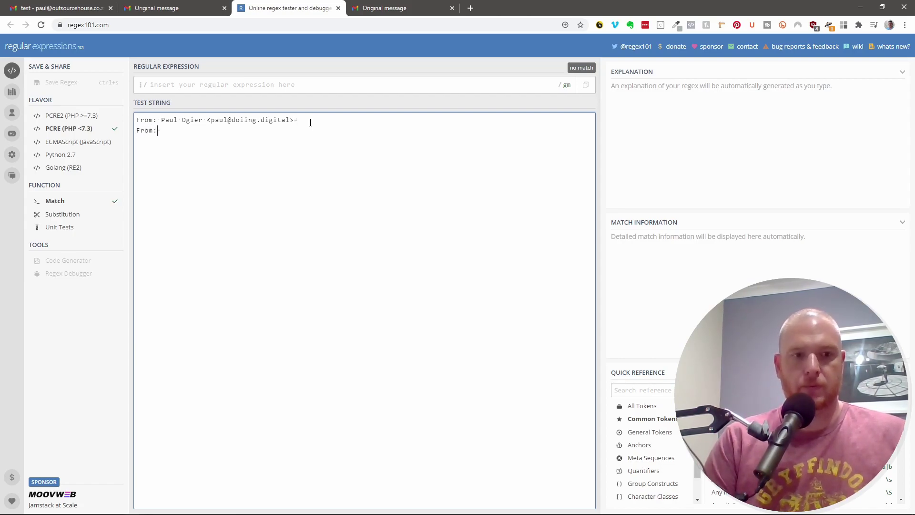
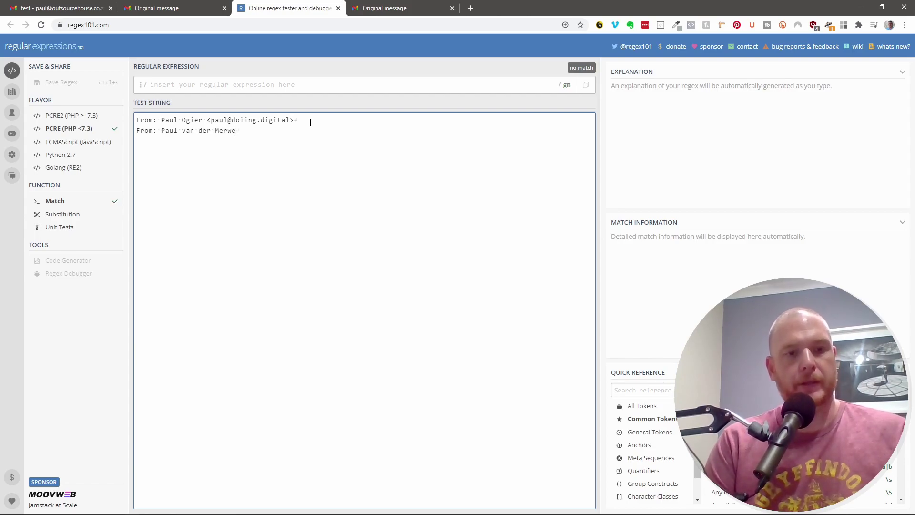
text( <)
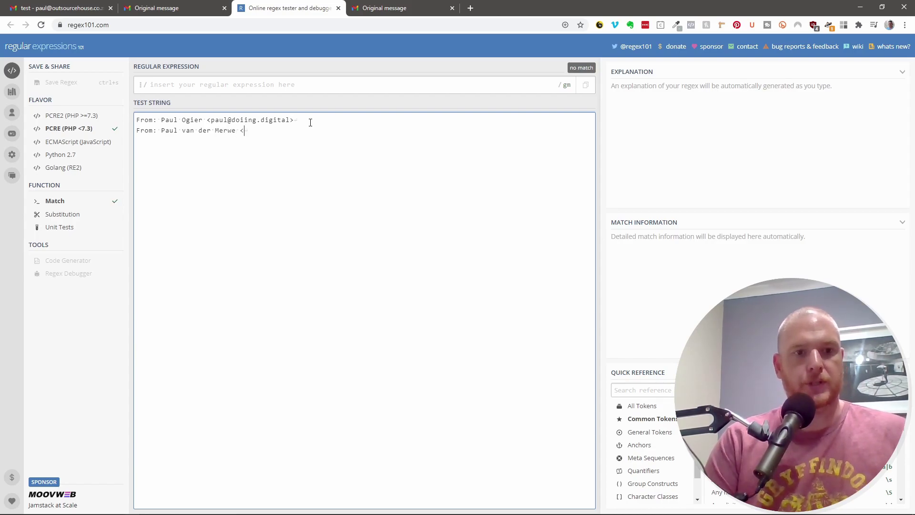
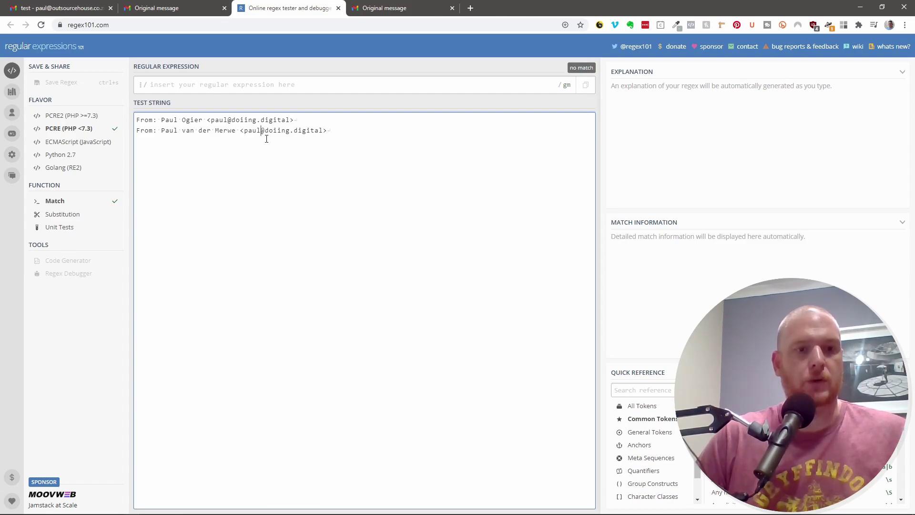
click(345, 133)
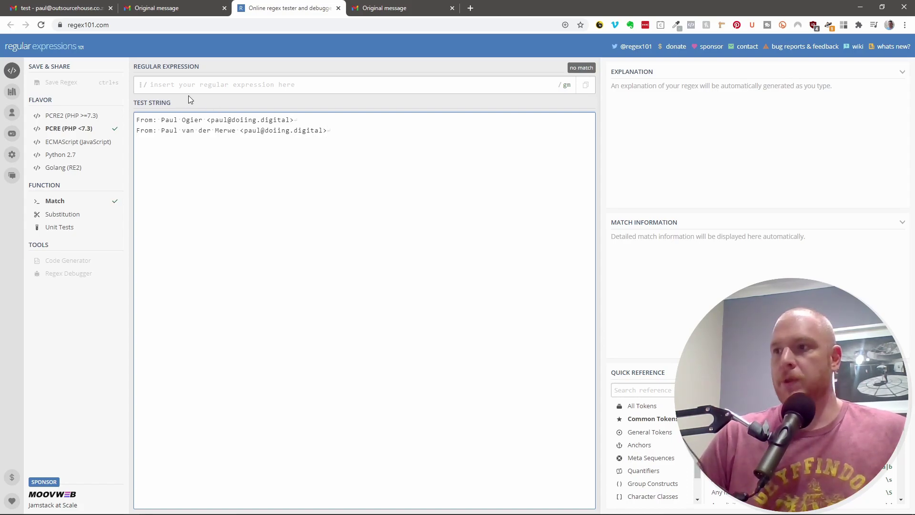
Step: Enter the pattern ^From:\s[A-Za-z]+\s[A-Za-z]+ in the regular expression field
click(351, 86)
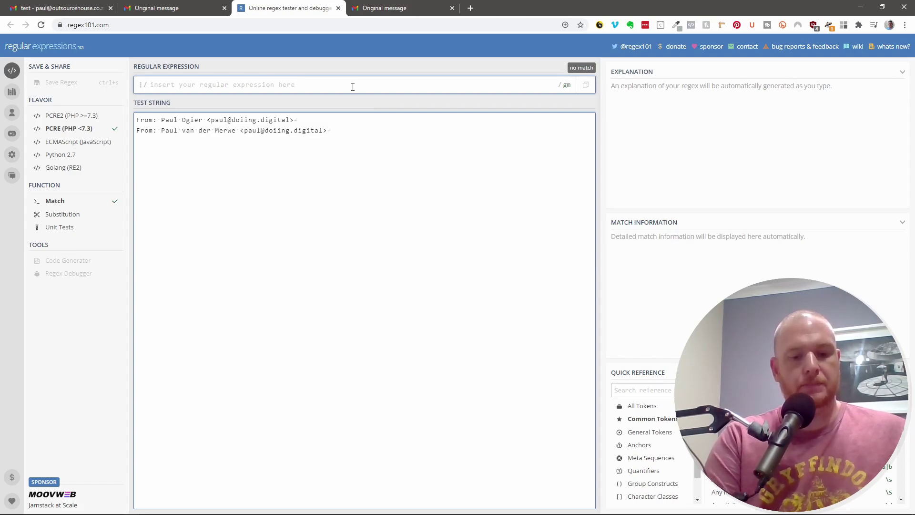
text(^)
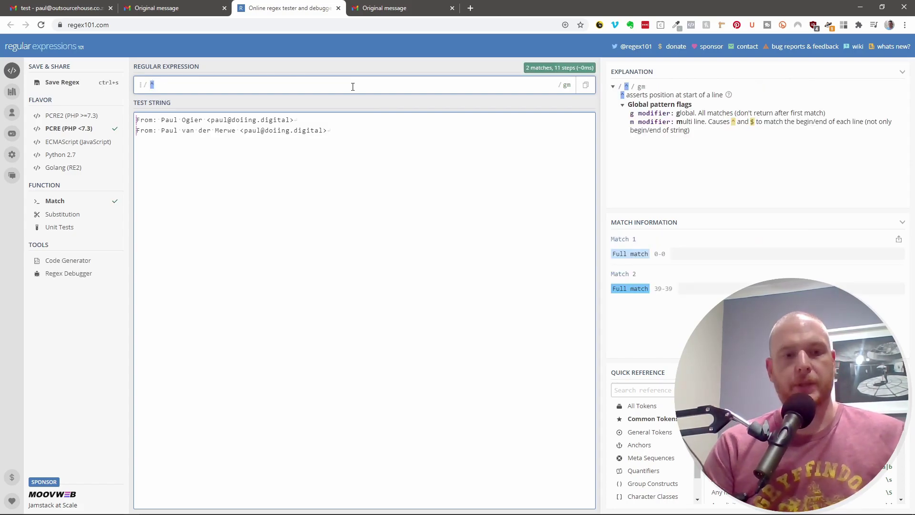
text(From)
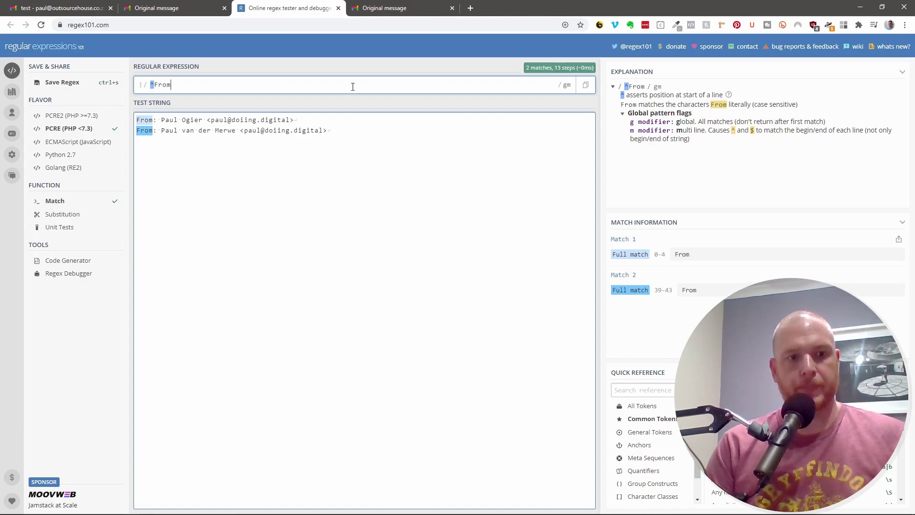
text(:)
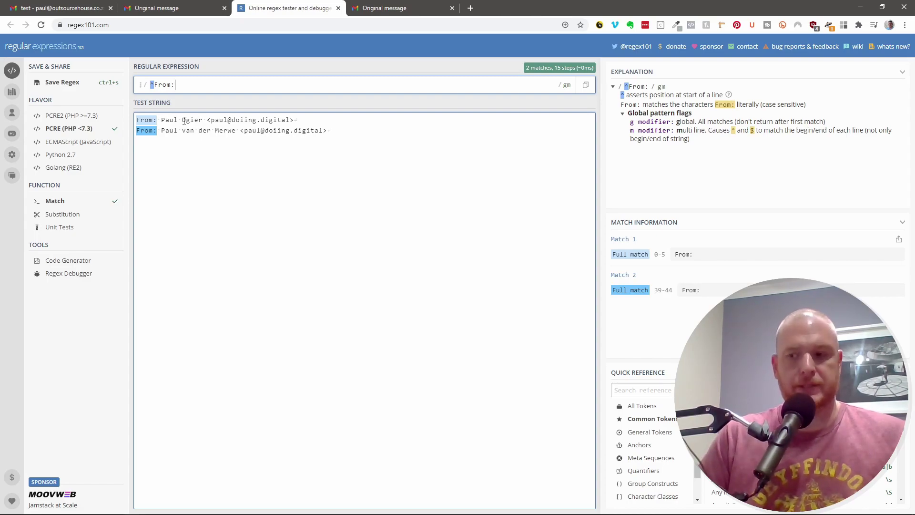
text(\s)
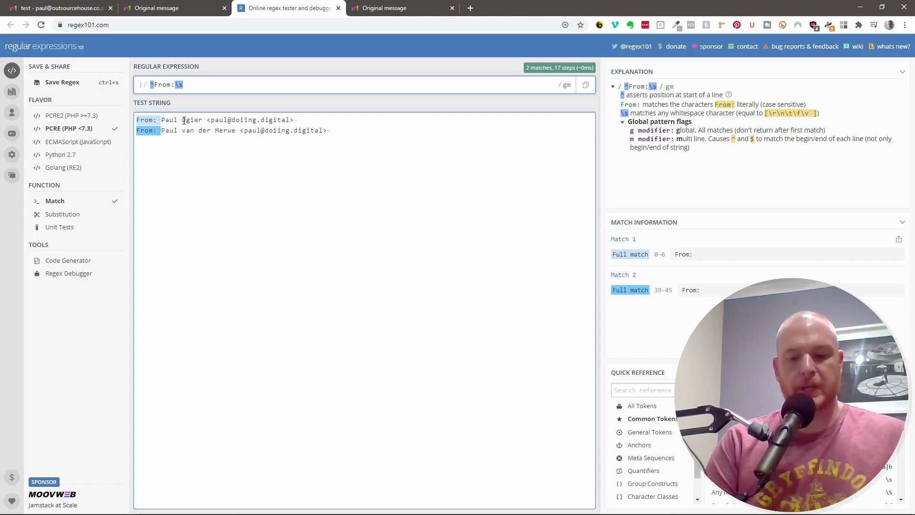
text([)
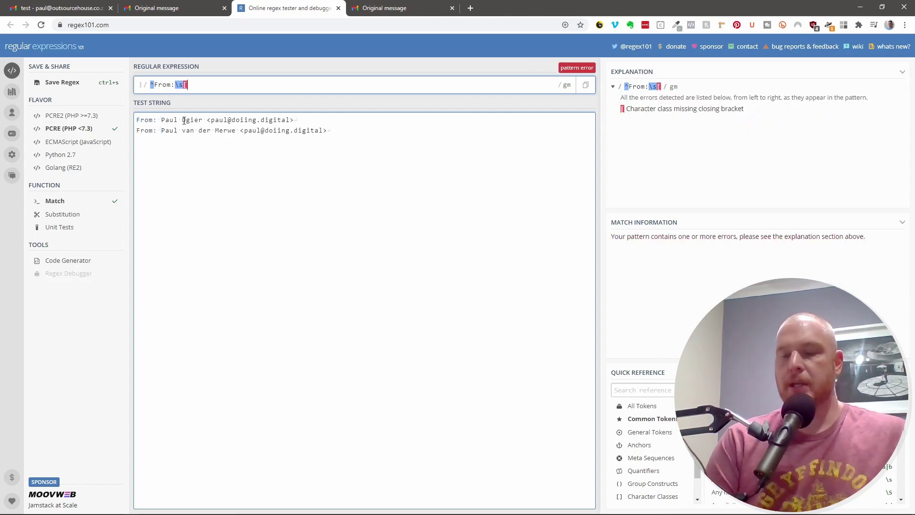
text(A-Z)
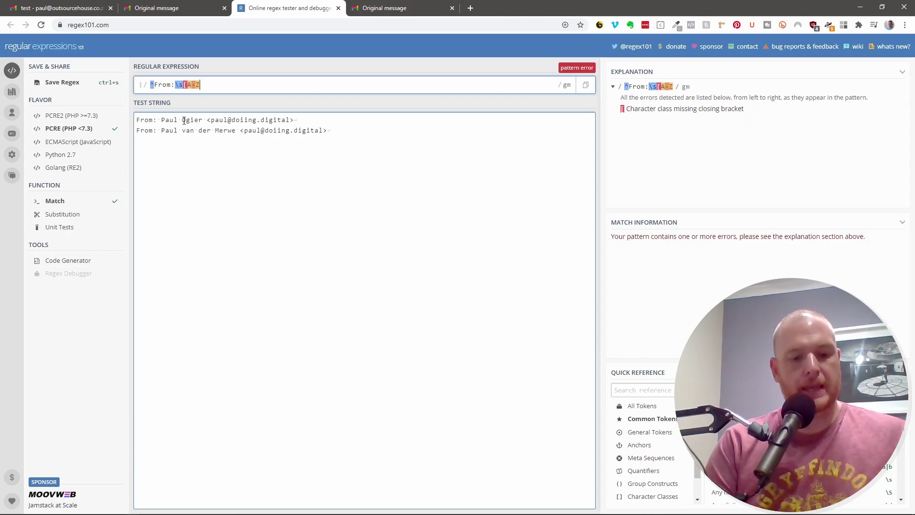
text(a-)
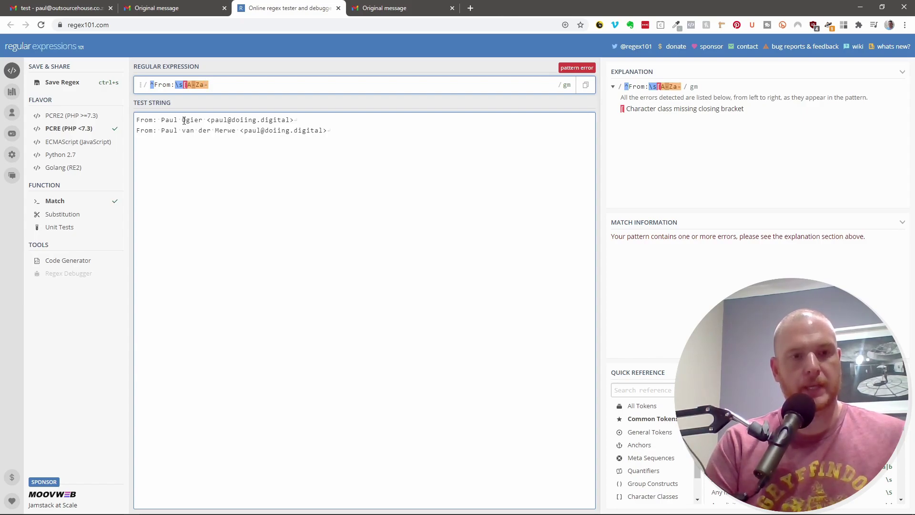
text(z])
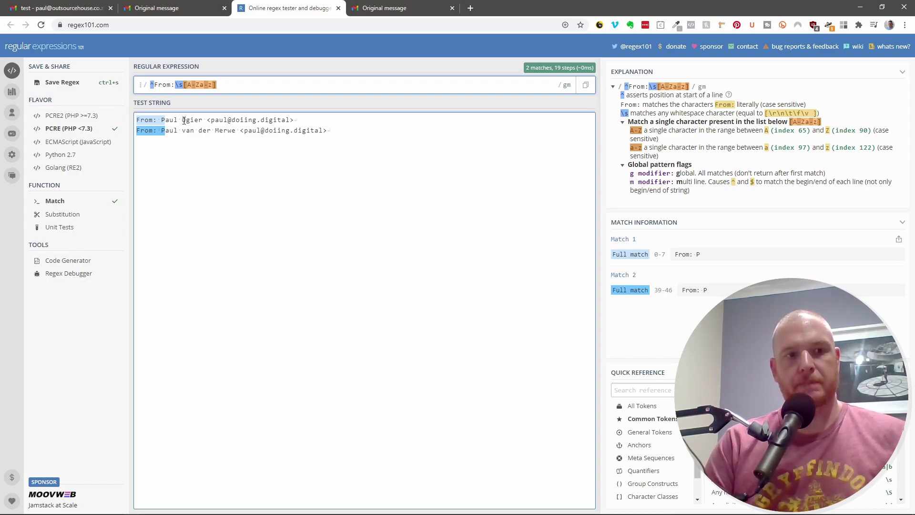
text(+)
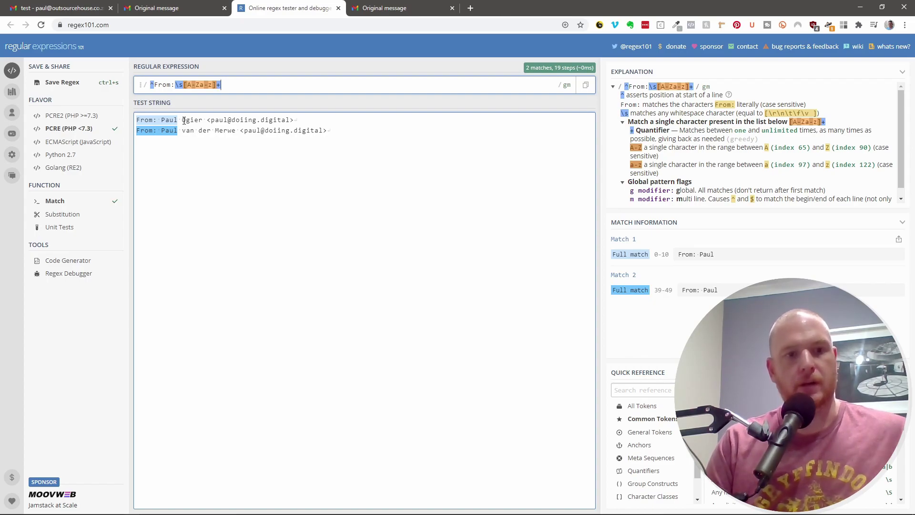
text(\s)
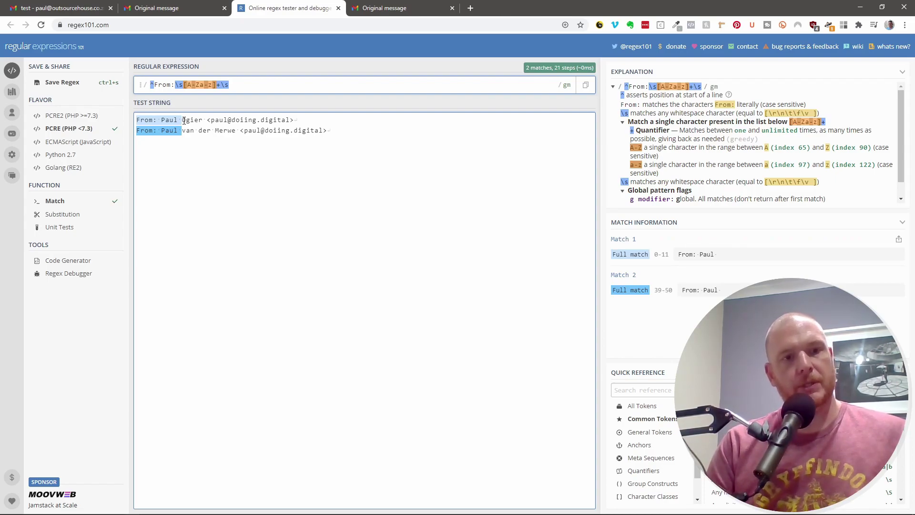
text([A-)
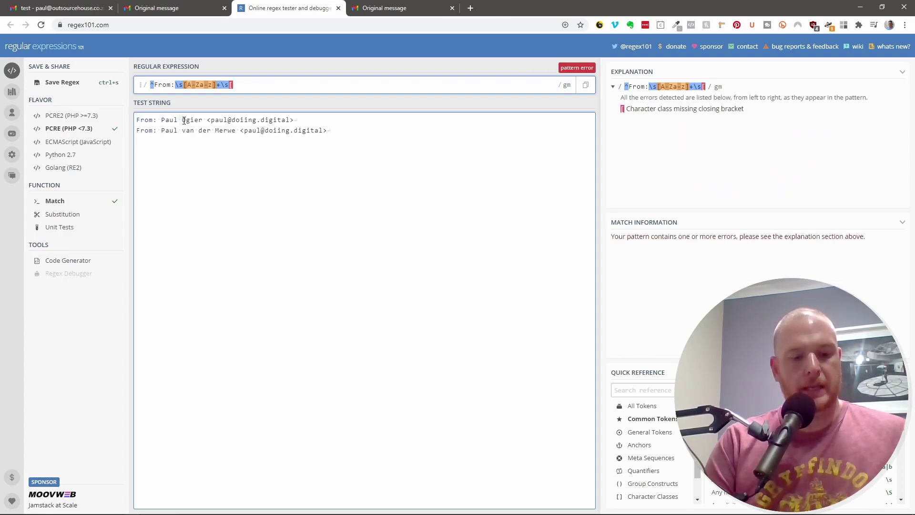
text(Za)
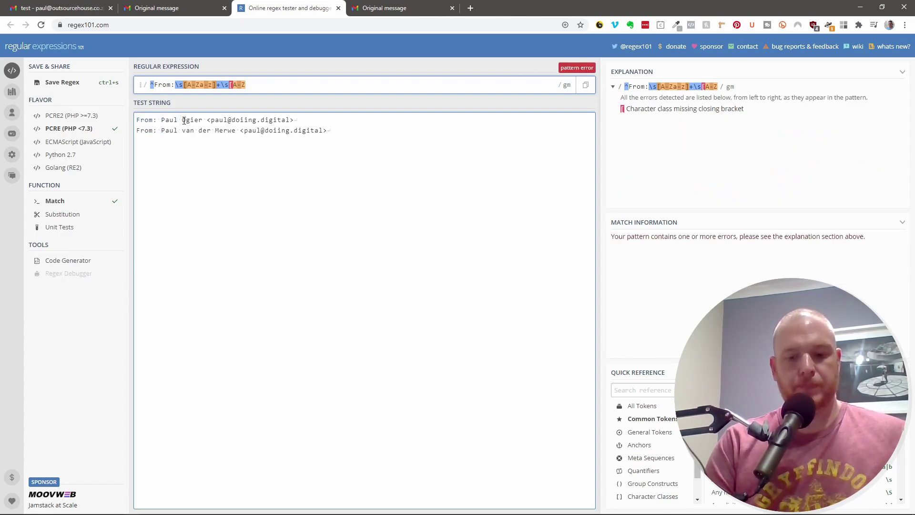
text(-z)
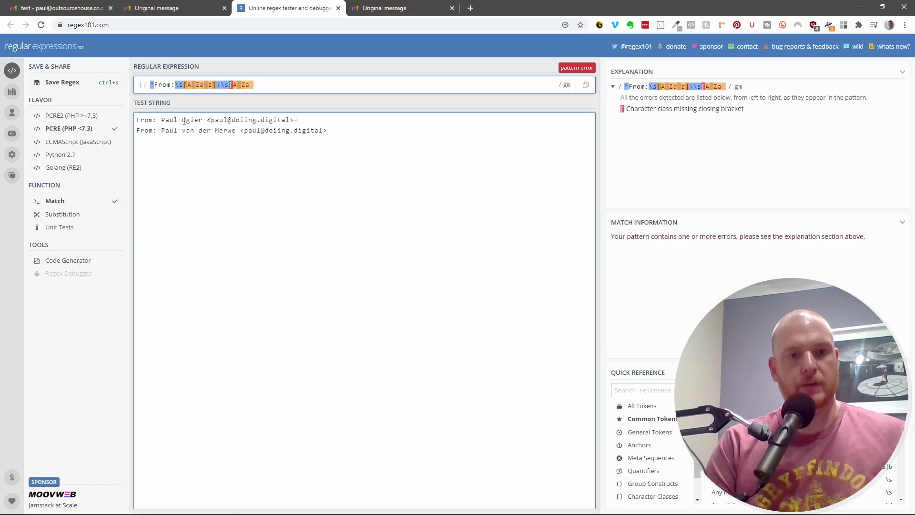
text(])
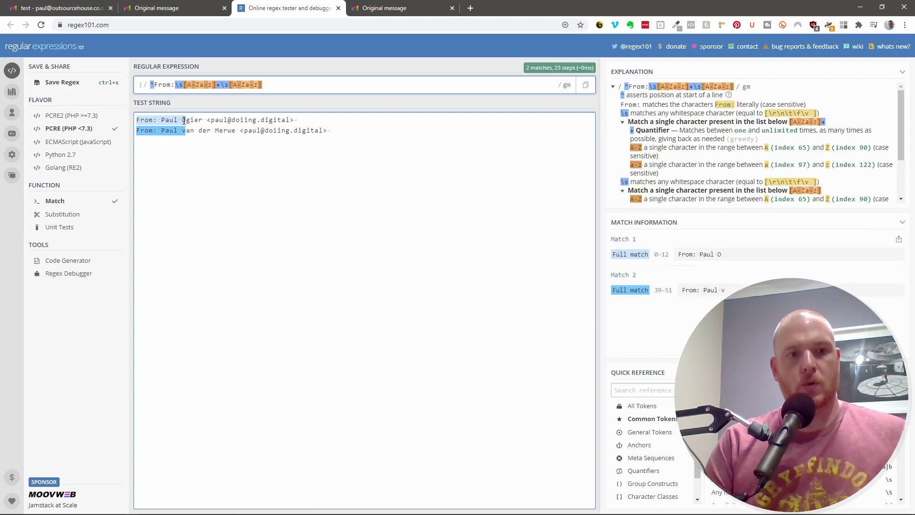
text(+)
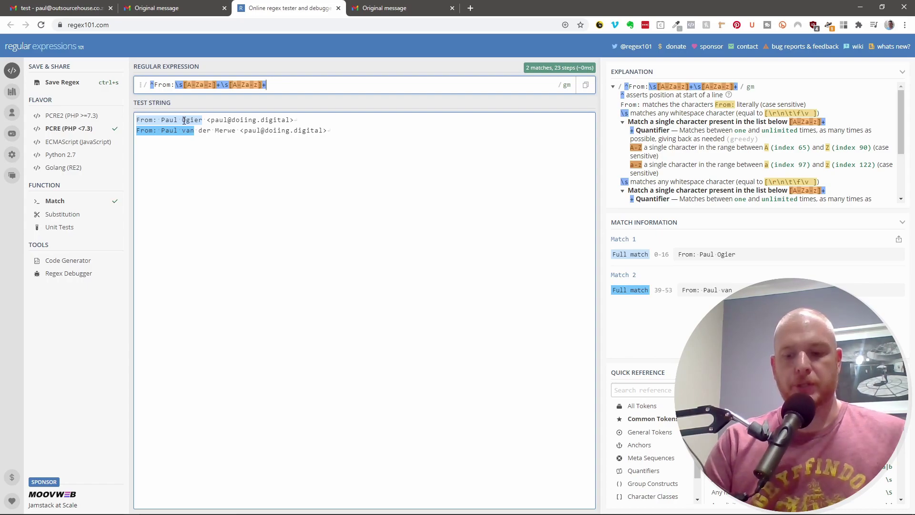
text(\s)
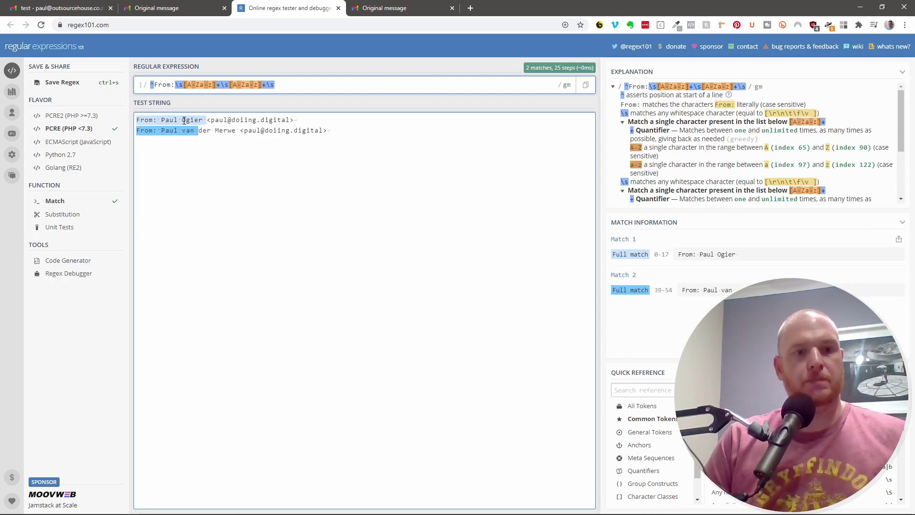
mouse_move(207, 117)
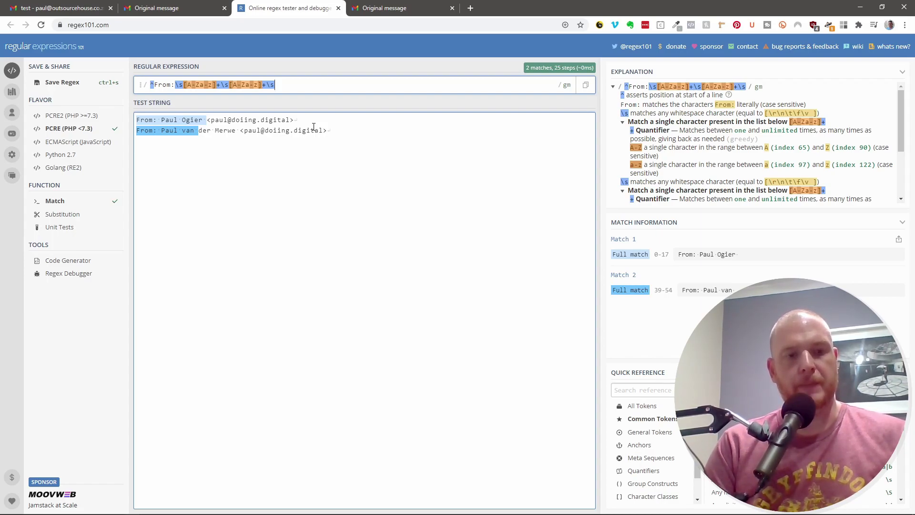
text(<)
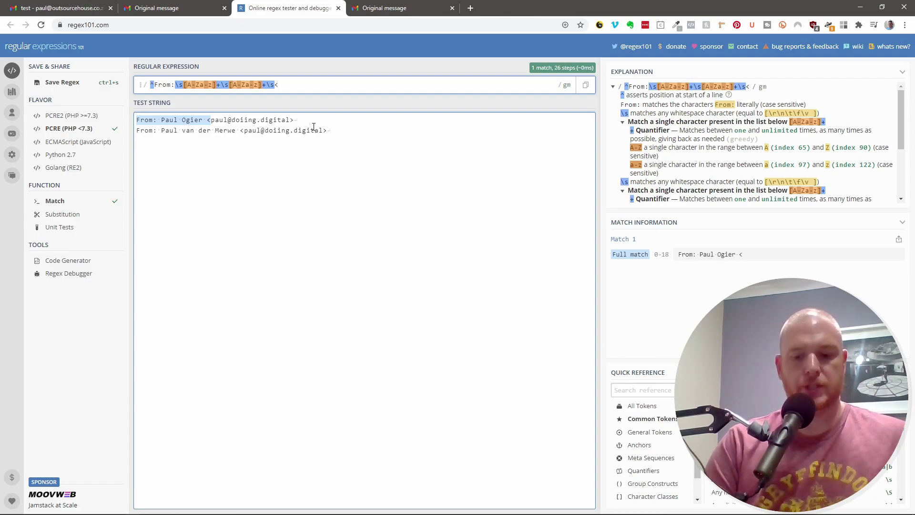
text([a-z)
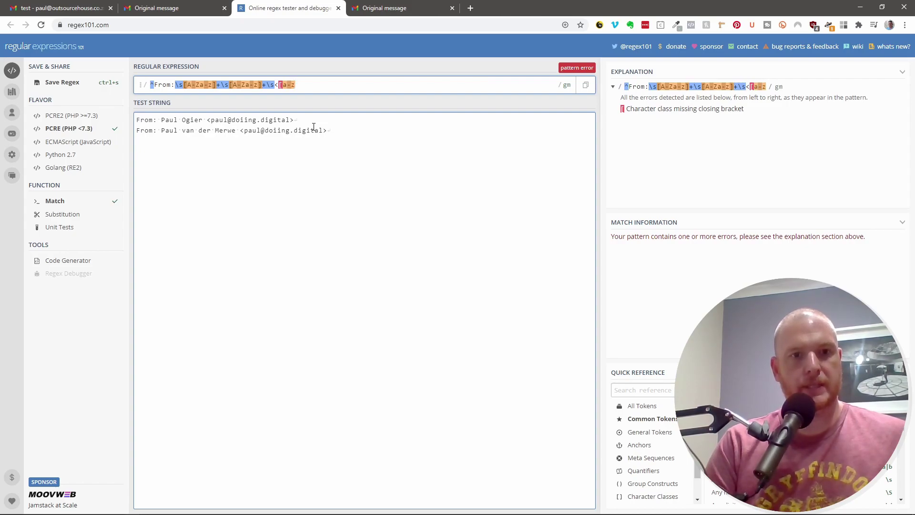
text(])
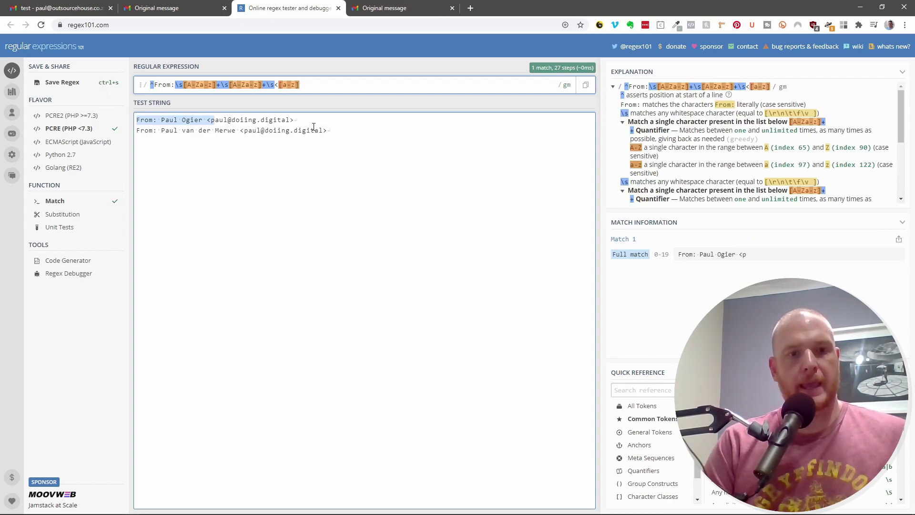
text(+)
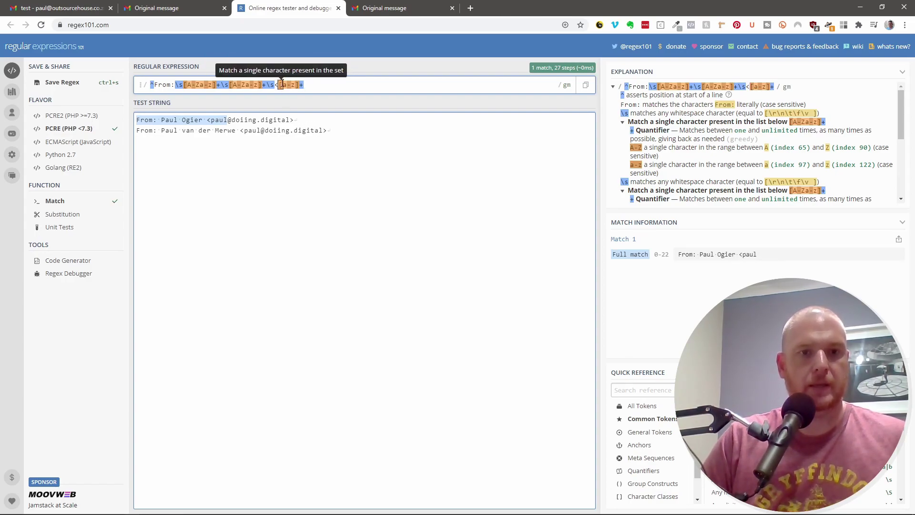
text(A-Z)
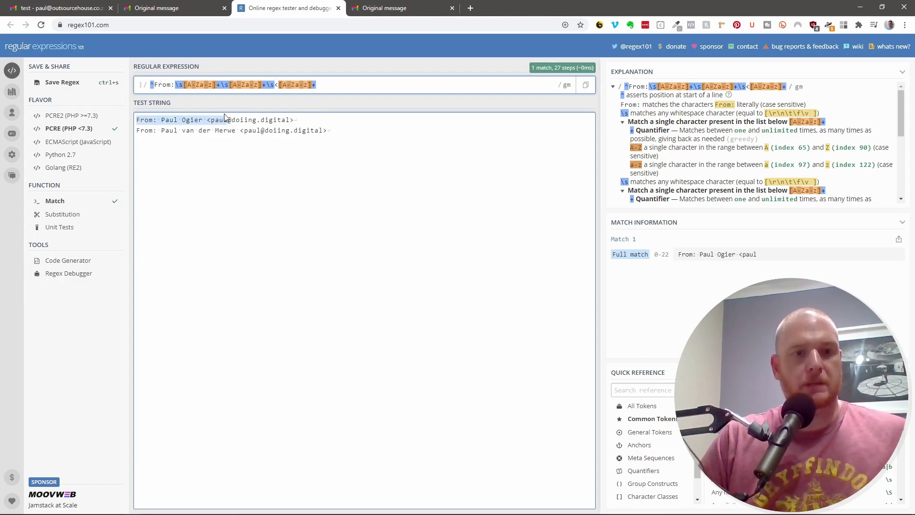
click(330, 84)
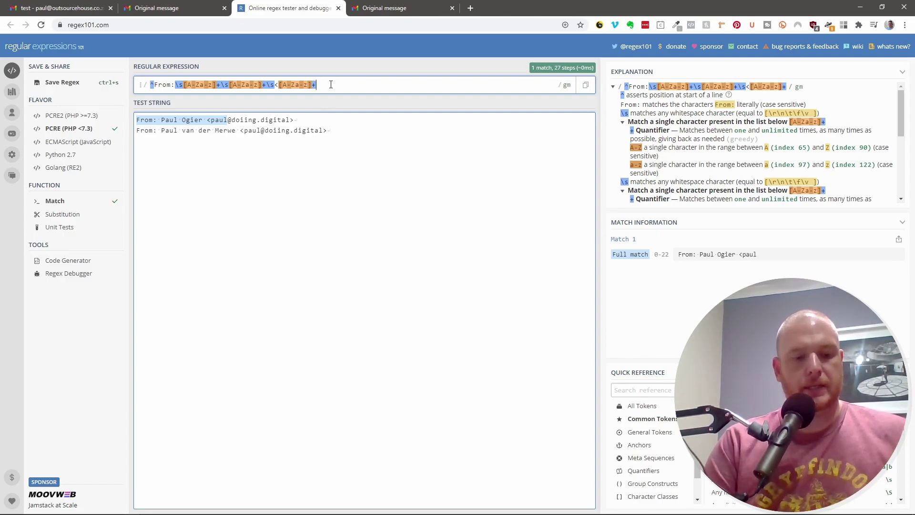
text(@)
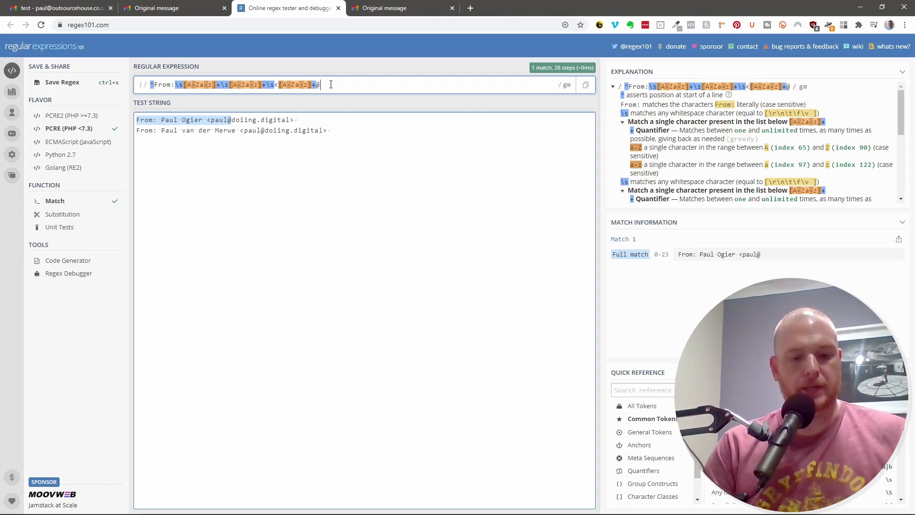
text(doiing.)
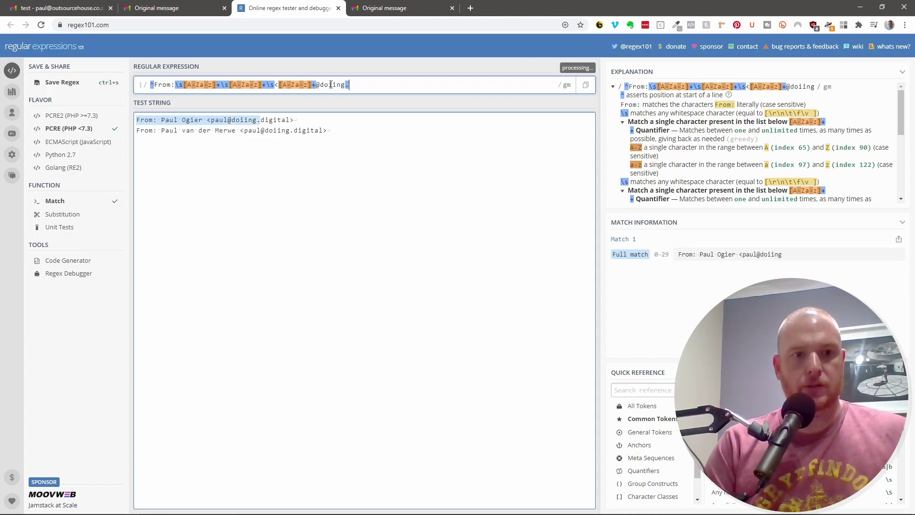
text(digital)
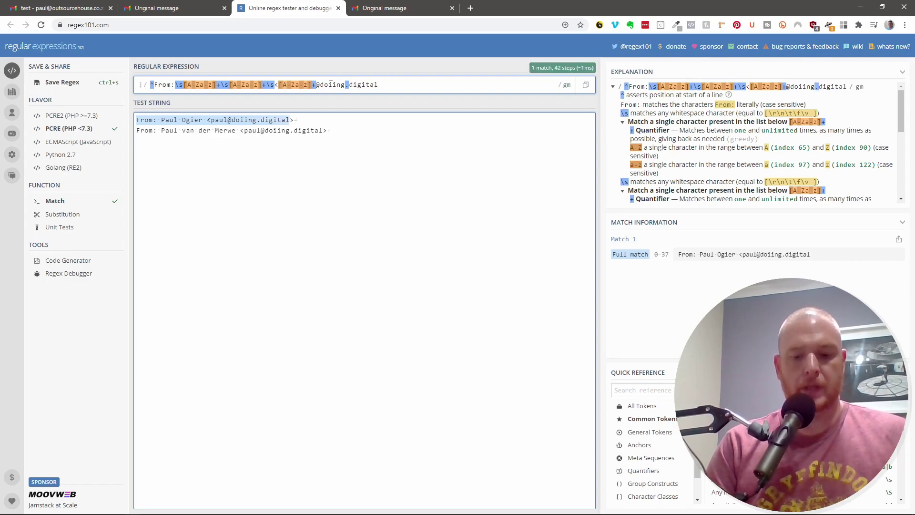
text(>)
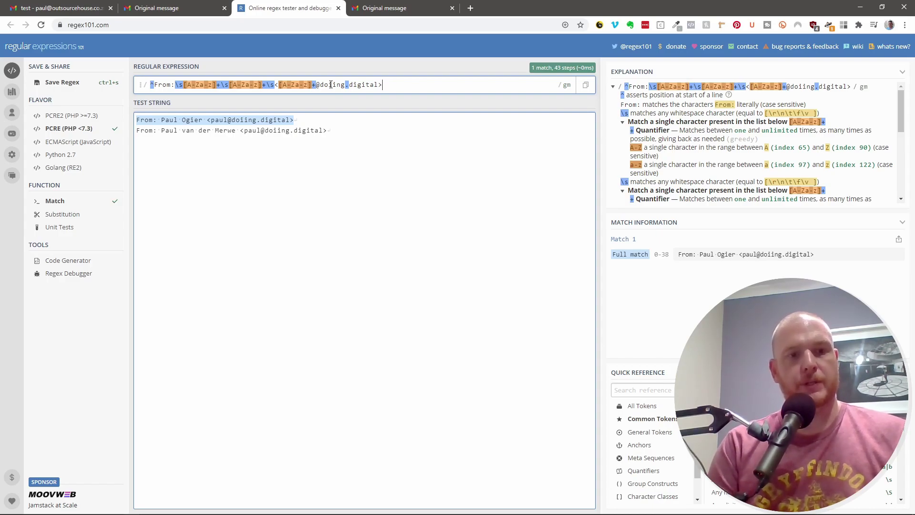
Step: Add a third test line as a pasted copy of the first From line
click(309, 118)
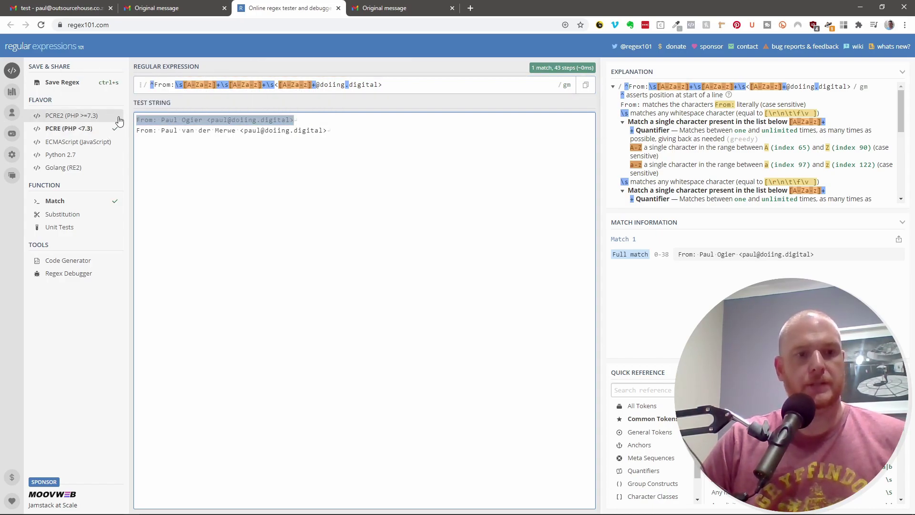
click(327, 136)
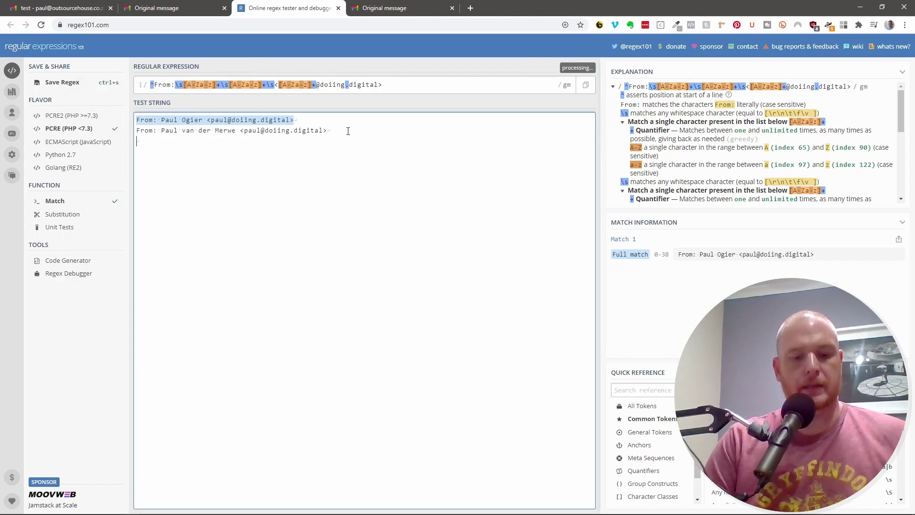
key(Return)
key(ctrl+v)
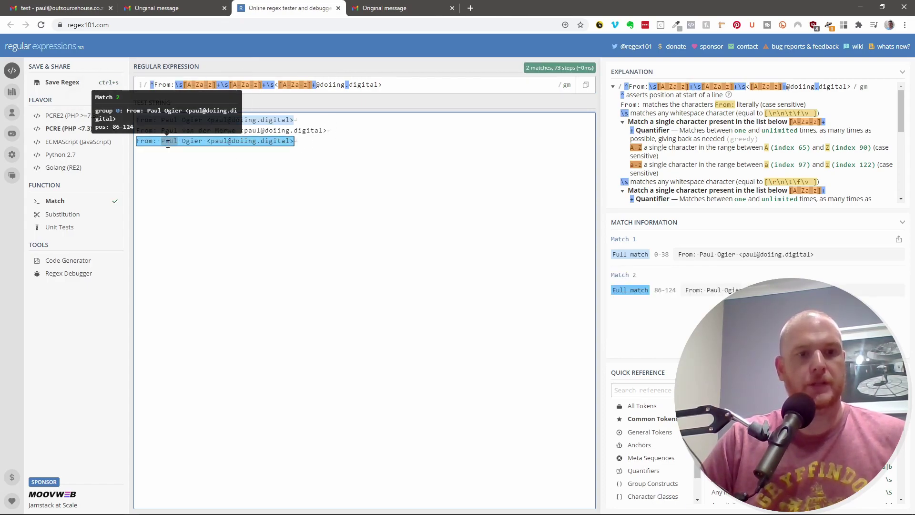
Step: Replace line 3's sender name and mailbox with a different person's details
double_click(169, 141)
text(Mary)
key(Delete)
key(Delete)
key(Delete)
key(Delete)
key(Delete)
key(Delete)
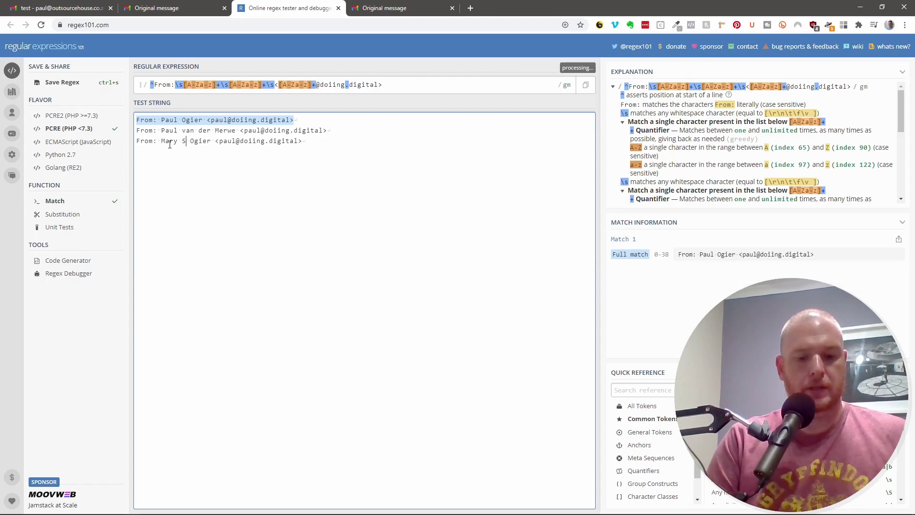
text(Smith)
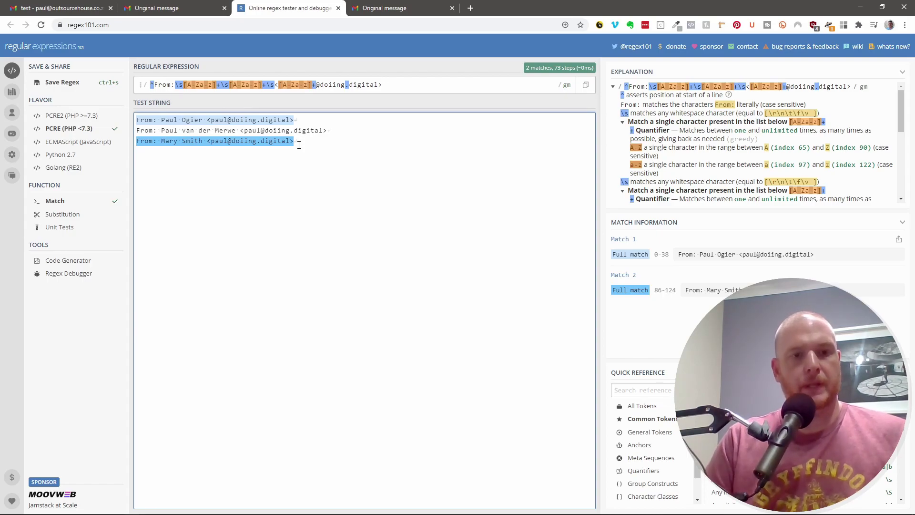
click(233, 149)
key(BackSpace)
key(BackSpace)
key(BackSpace)
key(BackSpace)
text(mary.sm)
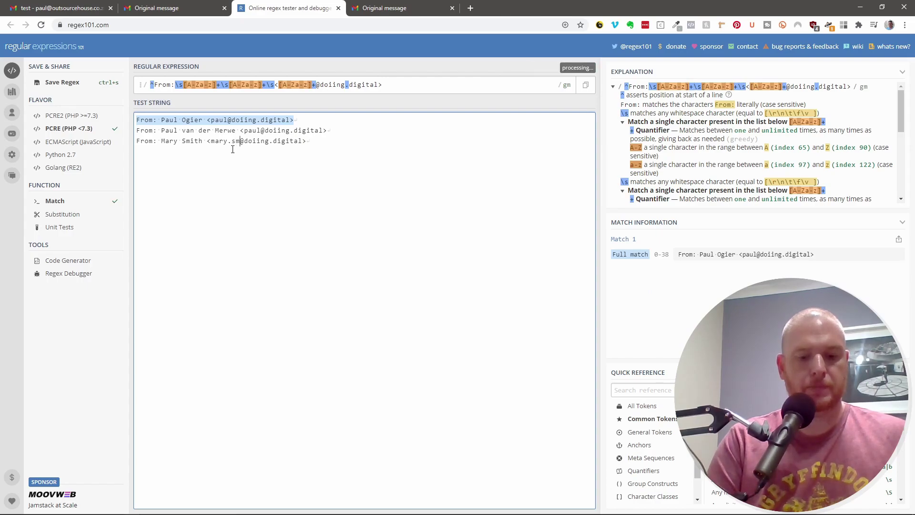
text(tiuh)
key(BackSpace)
key(BackSpace)
key(BackSpace)
key(BackSpace)
text(ith)
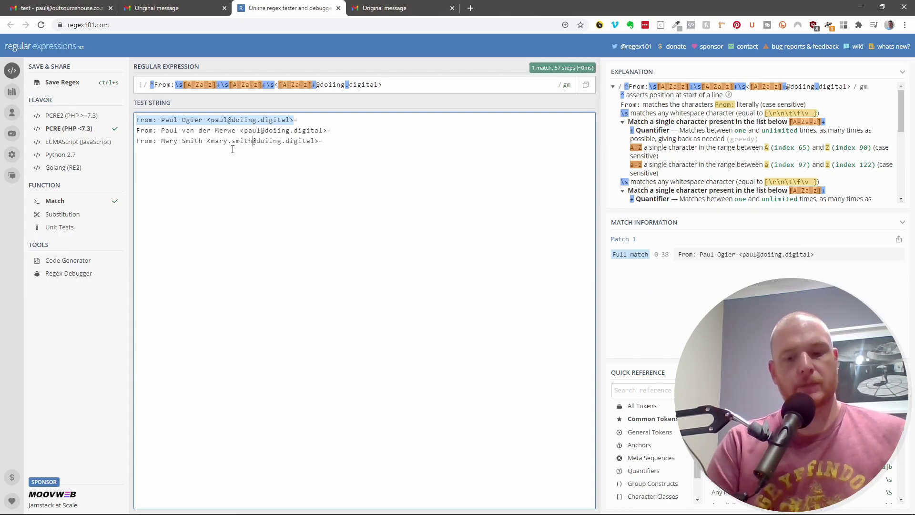
key(BackSpace)
key(BackSpace)
key(BackSpace)
key(BackSpace)
key(BackSpace)
key(BackSpace)
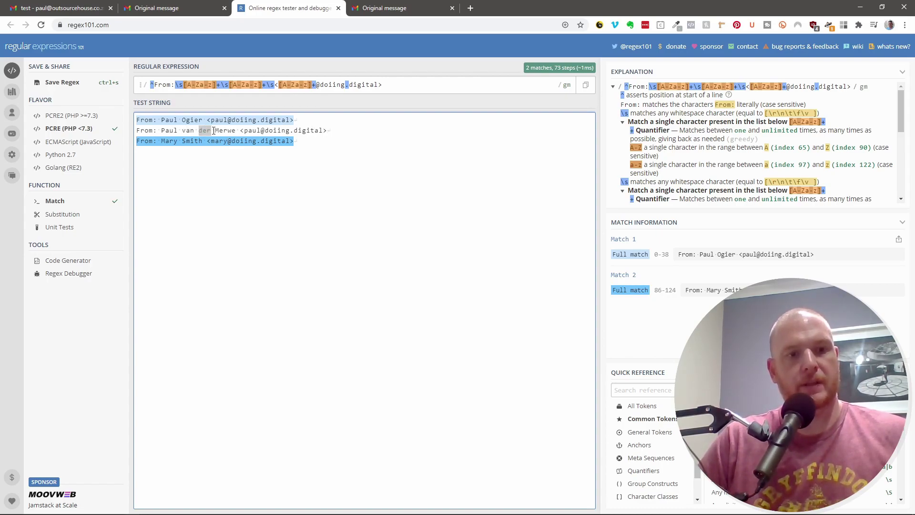
Step: Insert (\s[A-Za-z]+)?(\s[A-Za-z]+)? after the surname token so all three lines match
double_click(235, 131)
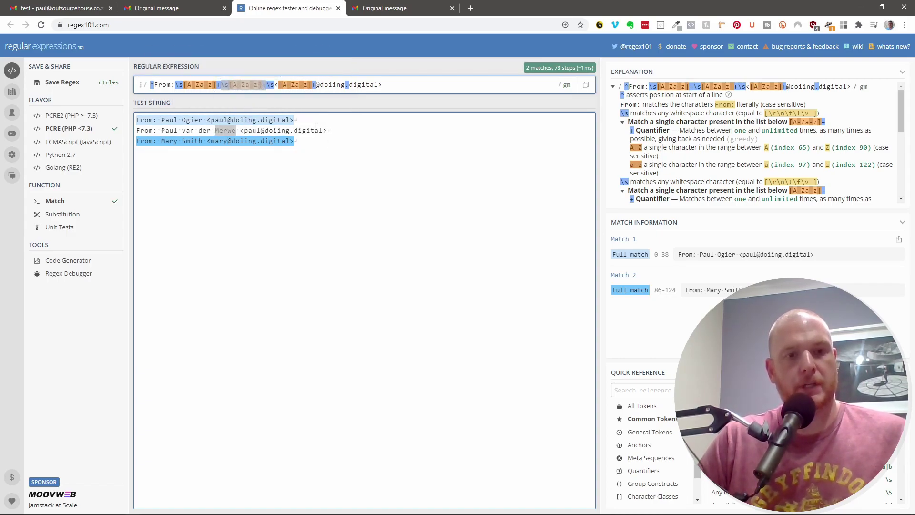
click(266, 84)
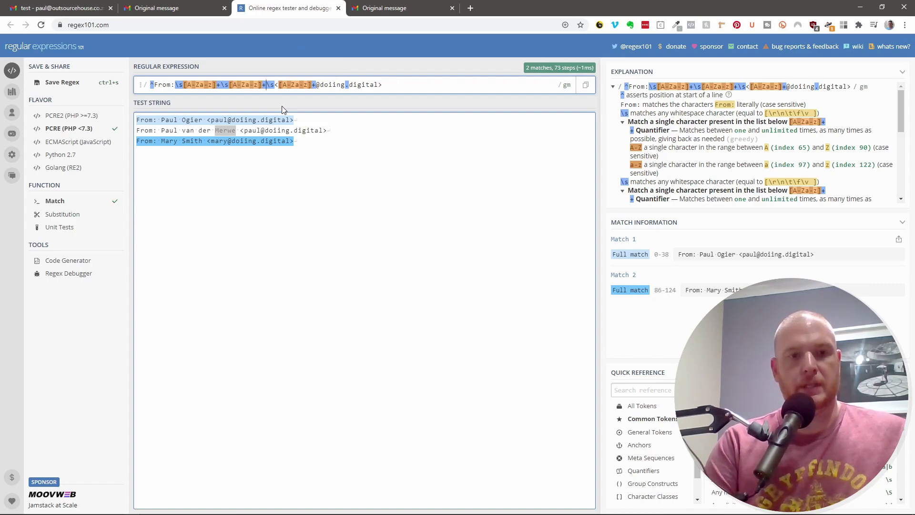
text(()
text(\s[A-Za-z]+)
text())
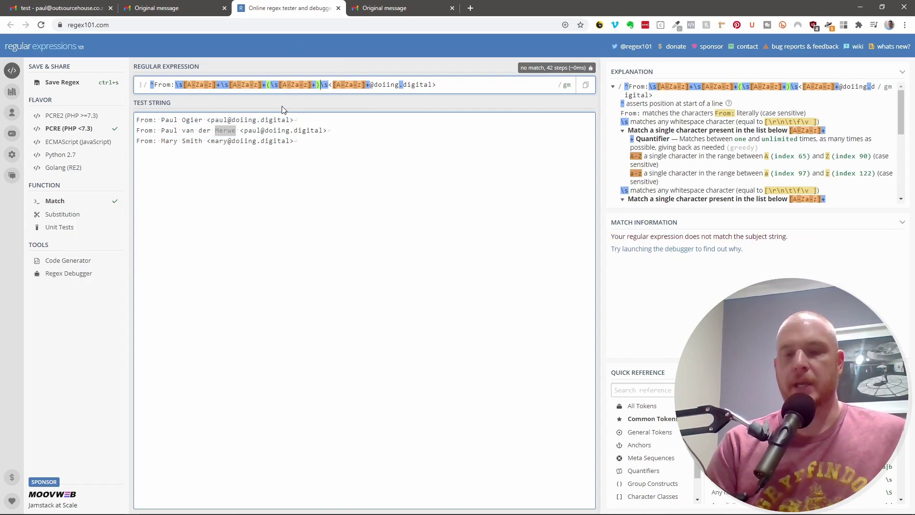
text(?()
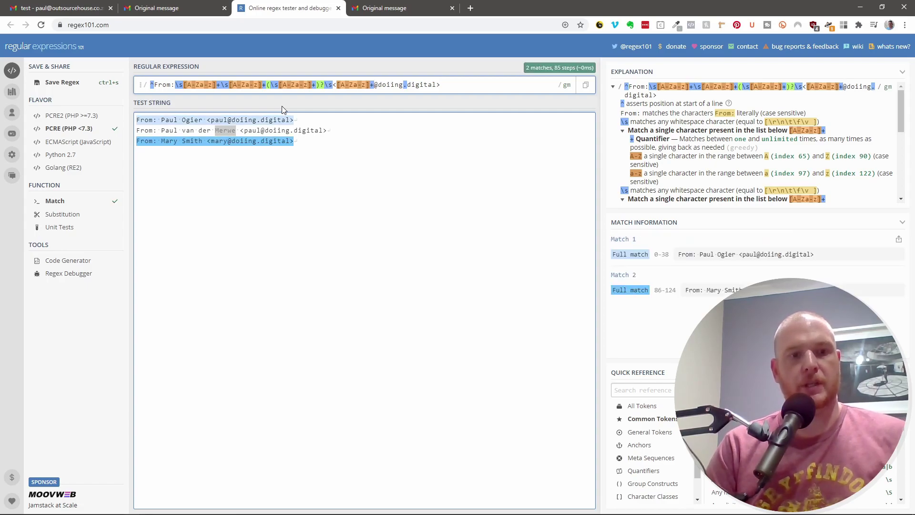
text(\s[A-Za-z]+)
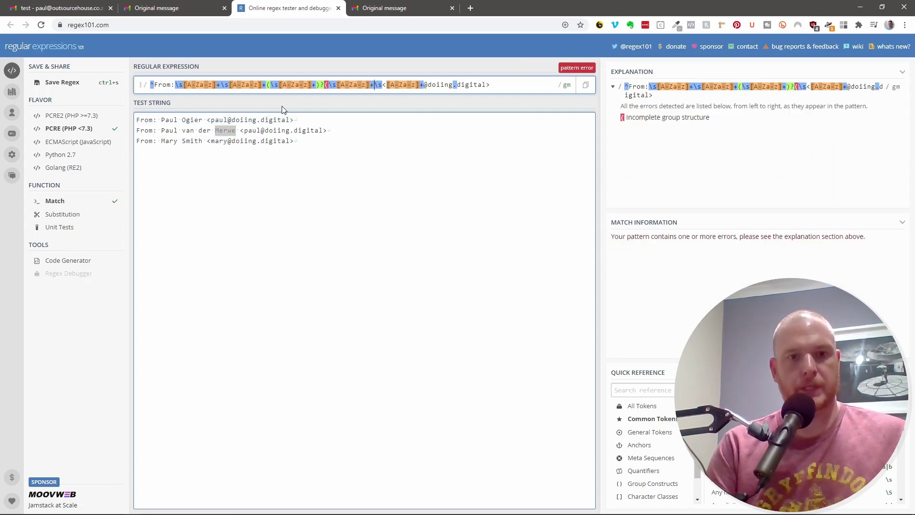
text())
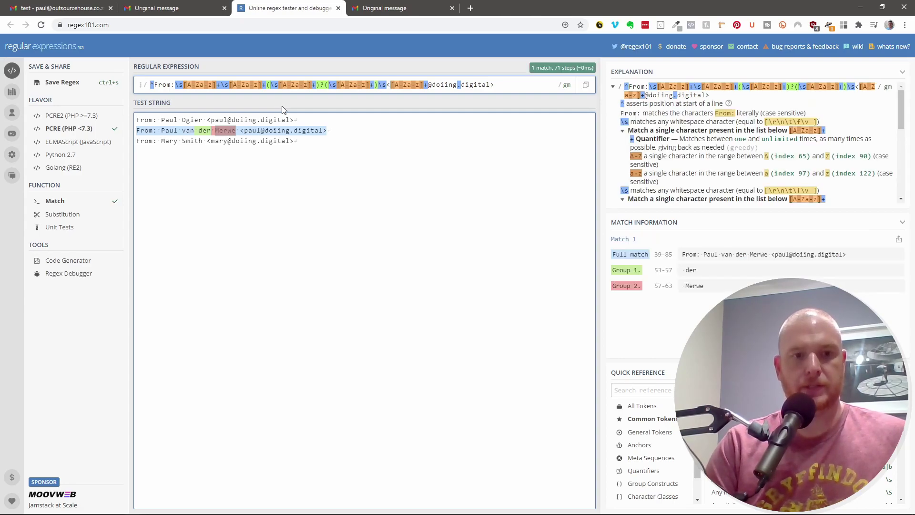
text(?)
Step: Select the finished pattern and return to the Admin console rule editor
mouse_move(205, 129)
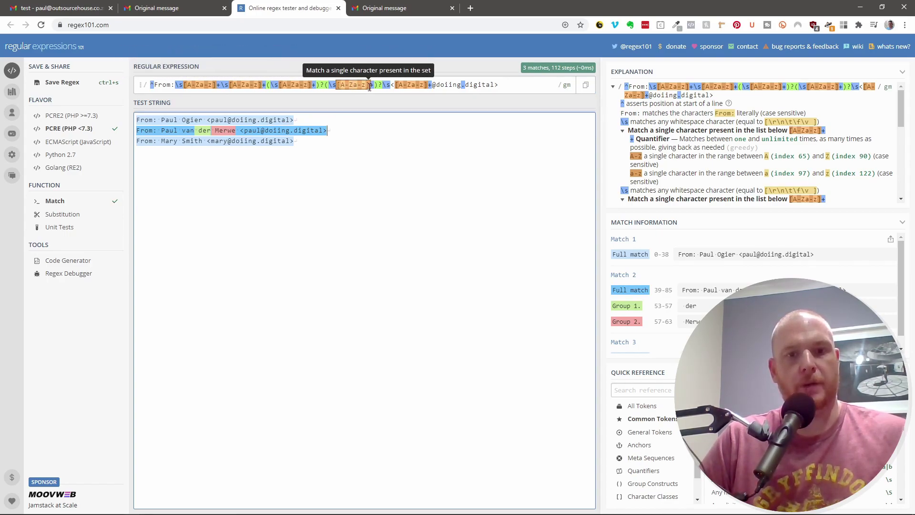
triple_click(506, 82)
key(ctrl+c)
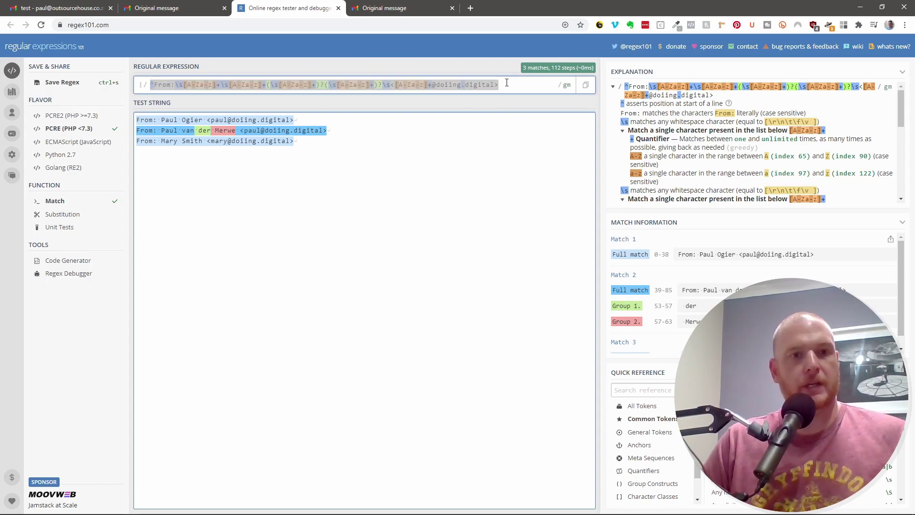
key(alt+Tab)
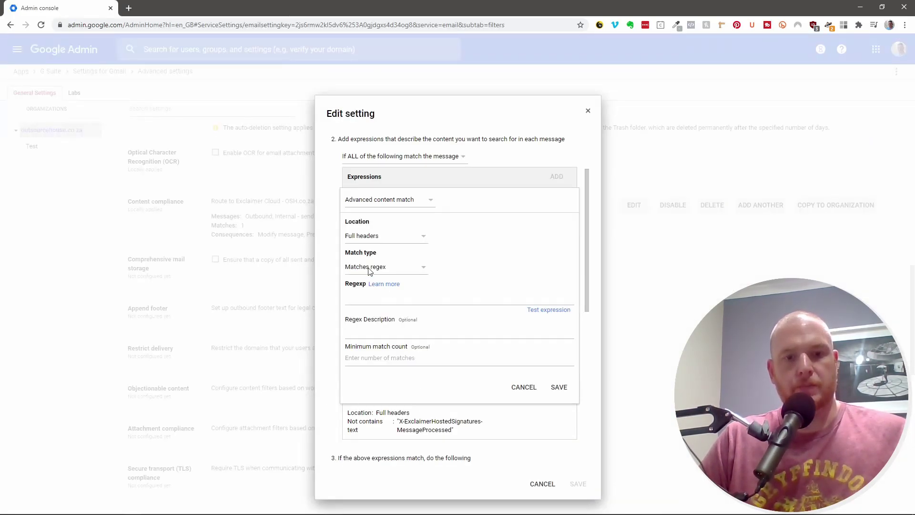
Step: Paste the tested pattern into the Regexp field, changing its domain from doiing.digital to osh.co.za
click(377, 297)
key(ctrl+v)
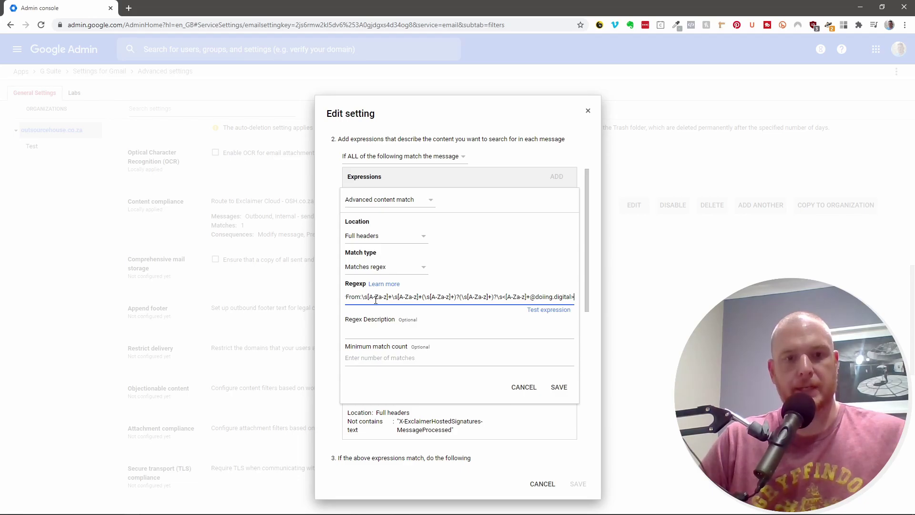
scroll(459, 194, up, 2)
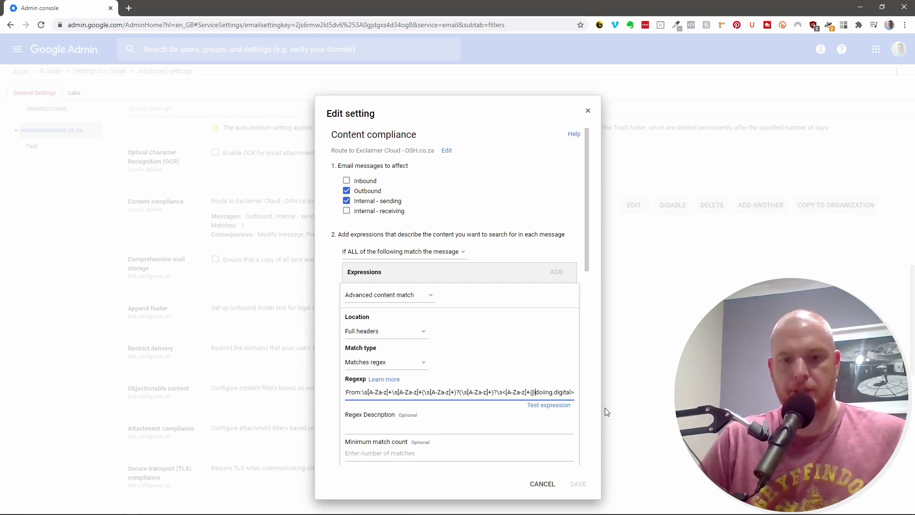
key(BackSpace)
key(BackSpace)
key(BackSpace)
key(BackSpace)
key(BackSpace)
key(BackSpace)
key(BackSpace)
key(BackSpace)
key(BackSpace)
key(BackSpace)
key(BackSpace)
key(BackSpace)
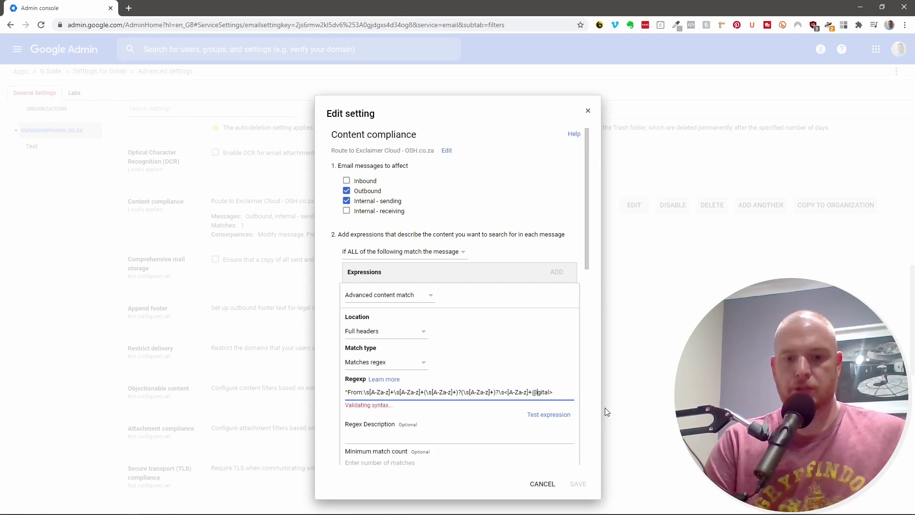
key(BackSpace)
text(osh.co)
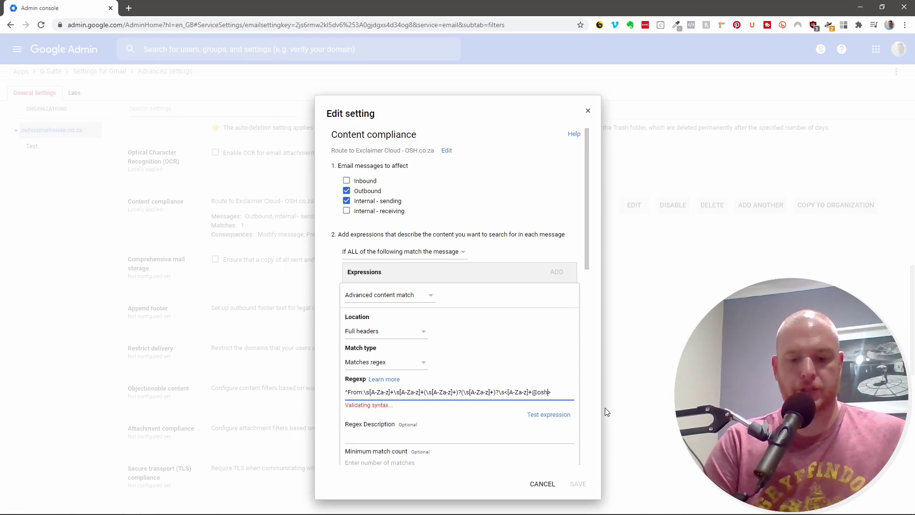
text(.za)
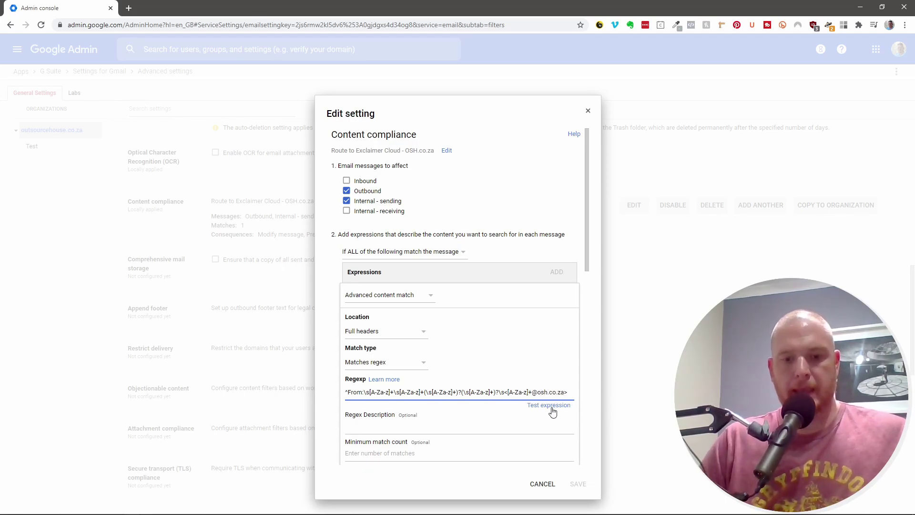
Step: Confirm a sample osh.co.za From line matches, then save the expression and the compliance rule
click(553, 411)
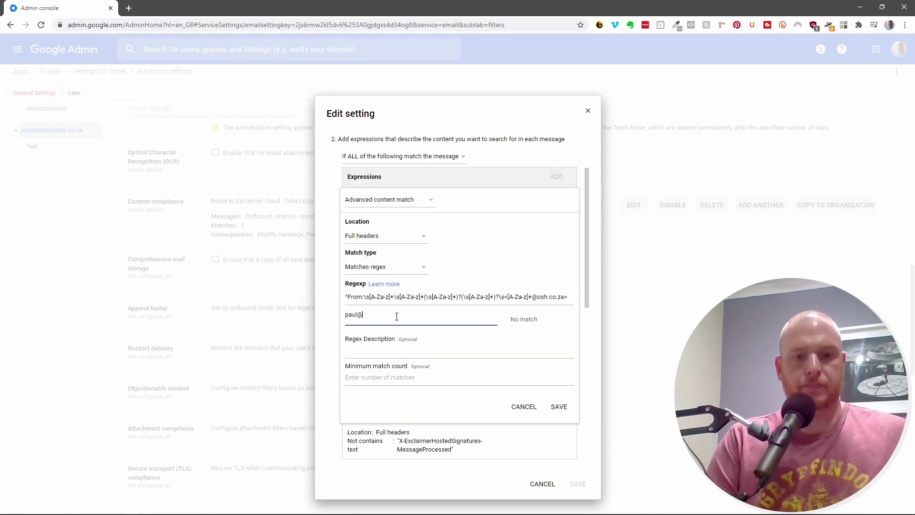
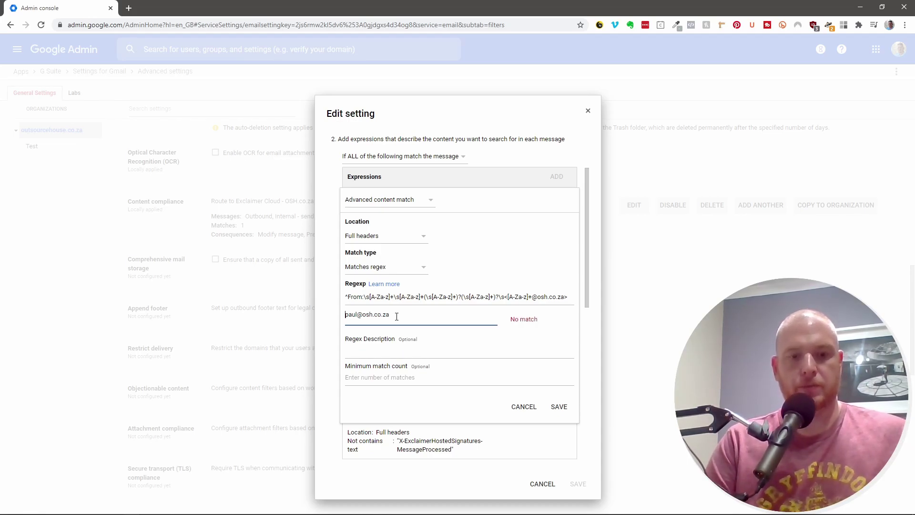
text(fr)
text(:)
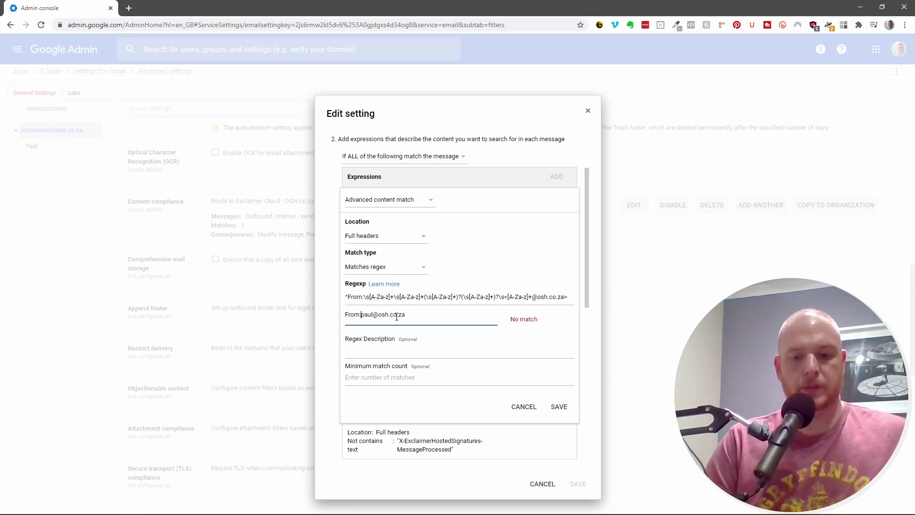
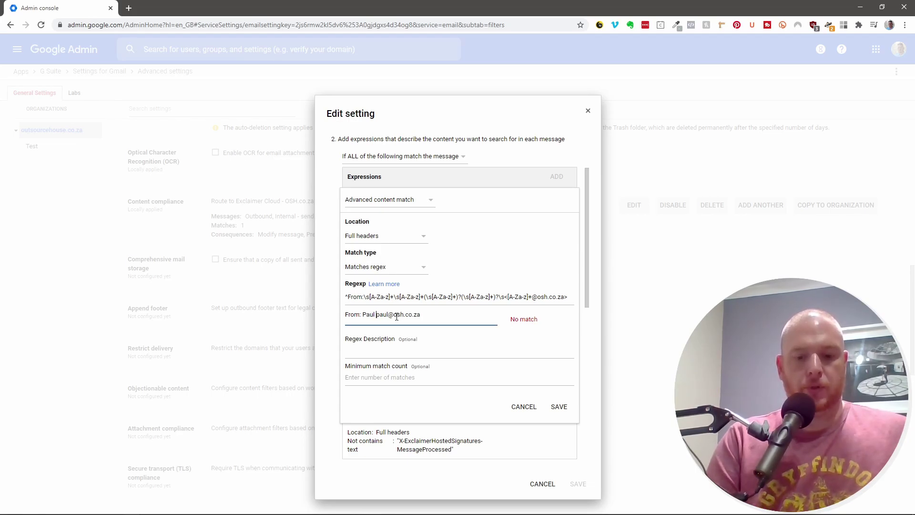
text(<)
key(End)
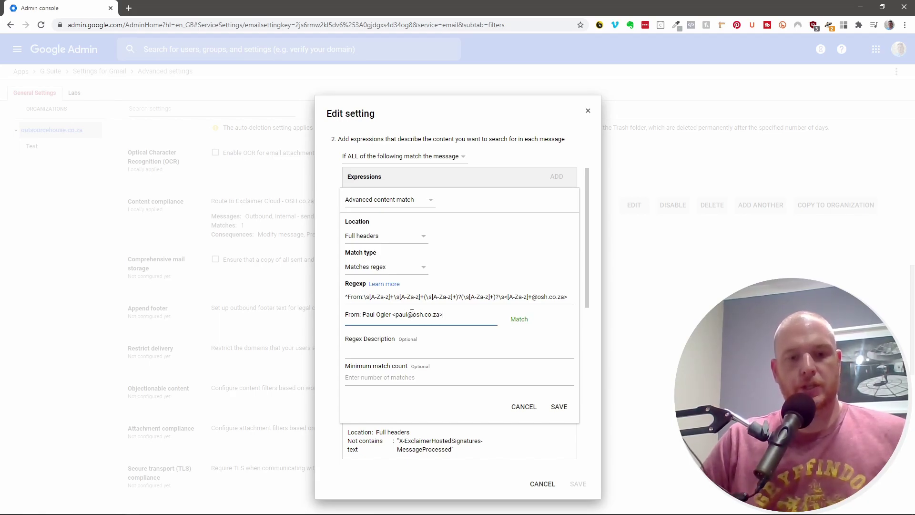
click(411, 353)
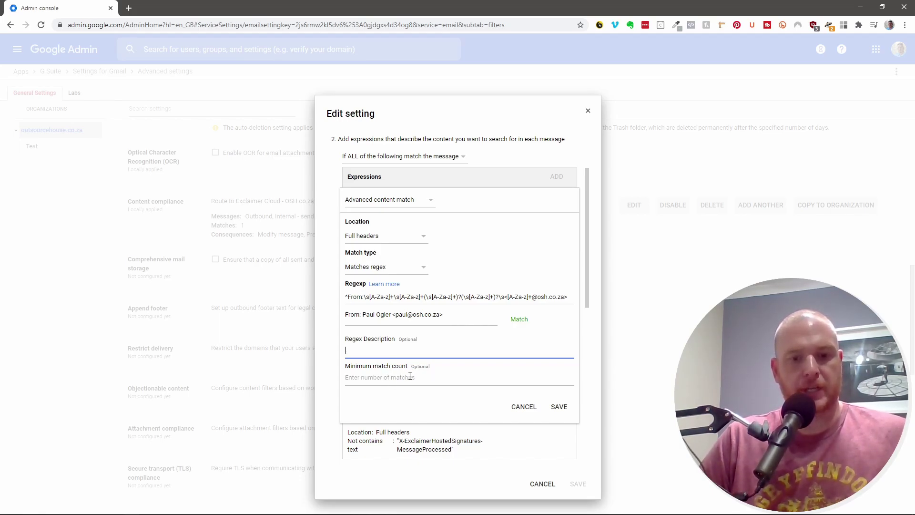
click(559, 407)
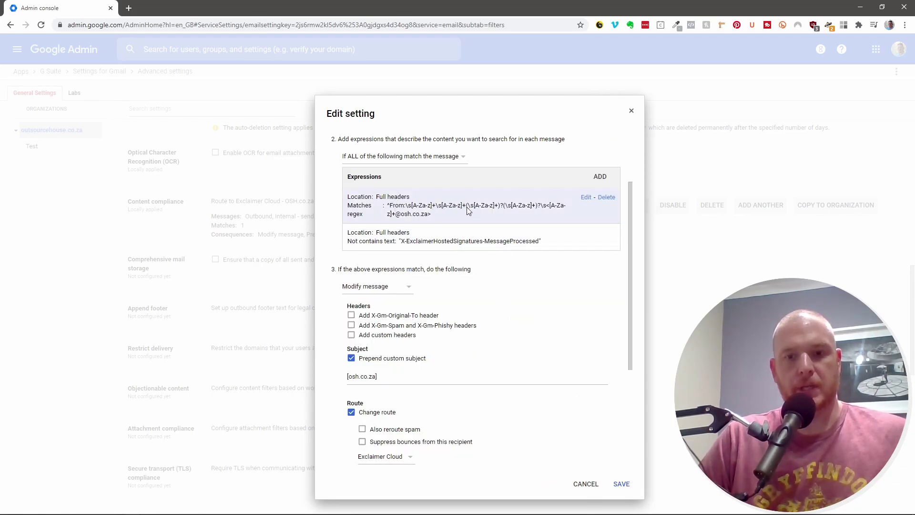
click(622, 485)
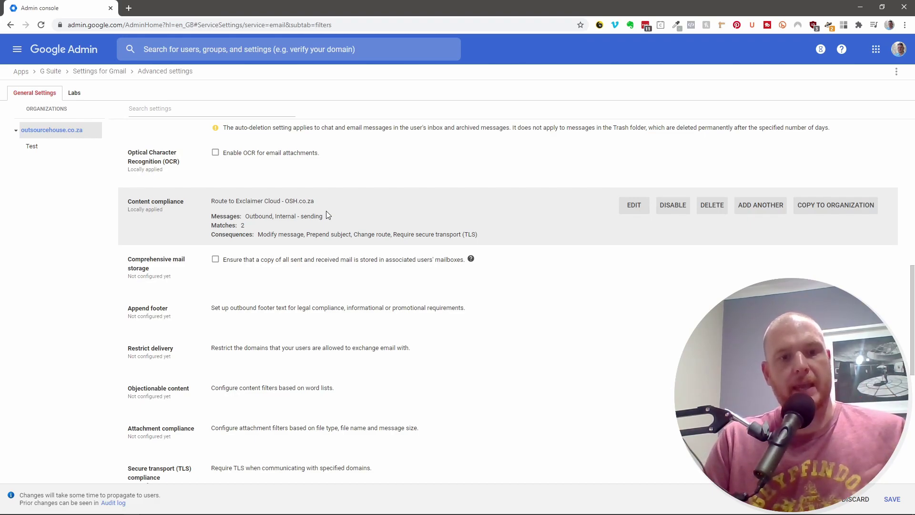
Step: Re-save the Route to Exclaimer Cloud - OSH.co.za compliance rule and the Gmail settings
click(628, 206)
scroll(461, 285, down, 2)
scroll(462, 286, down, 2)
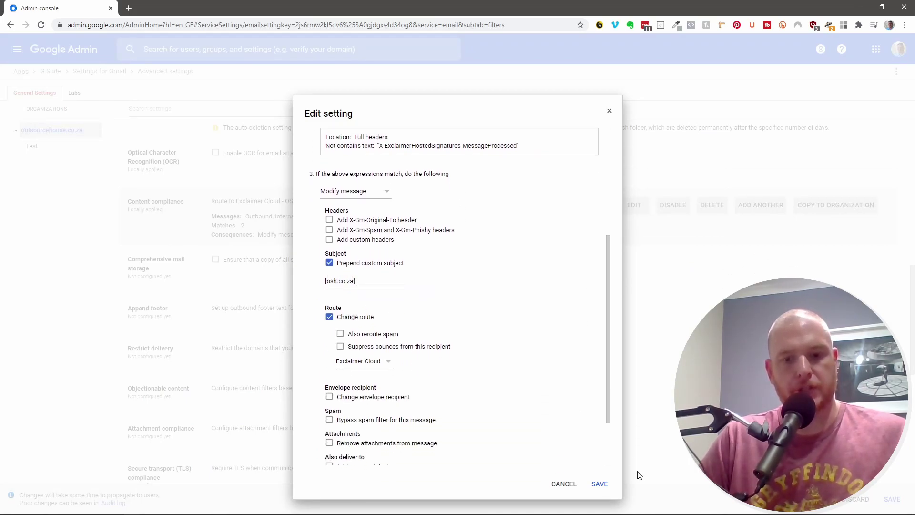
click(601, 484)
click(891, 502)
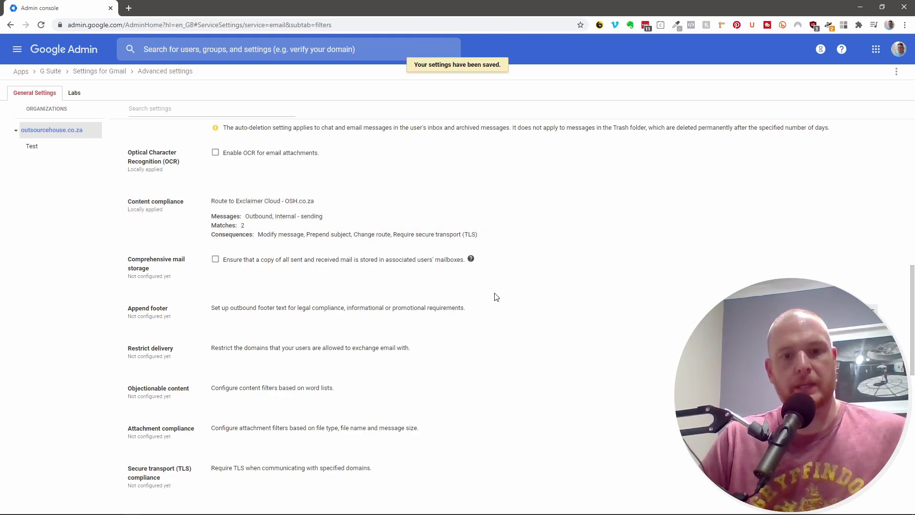
mouse_move(634, 212)
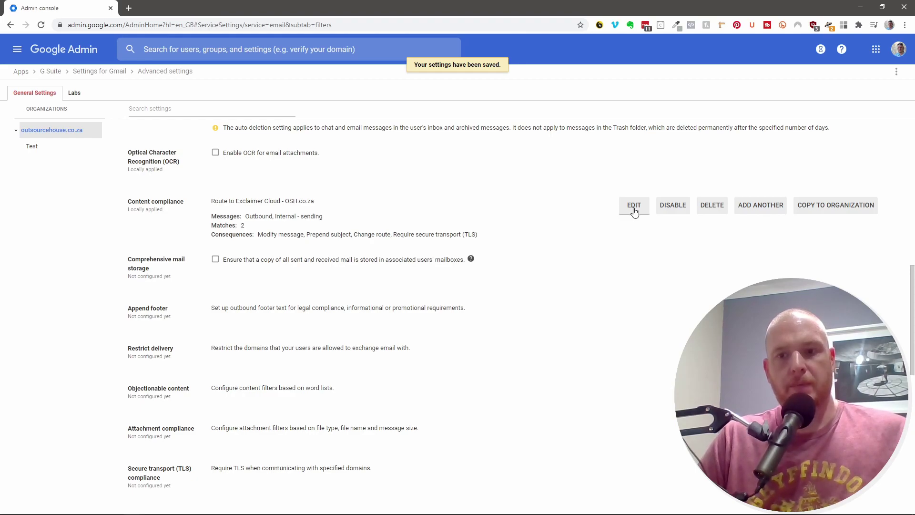
Step: Name the new rule 'Route to Exclaimer Cloud - Doiing.Digital' and apply it to Outbound and Internal - sending mail
click(758, 211)
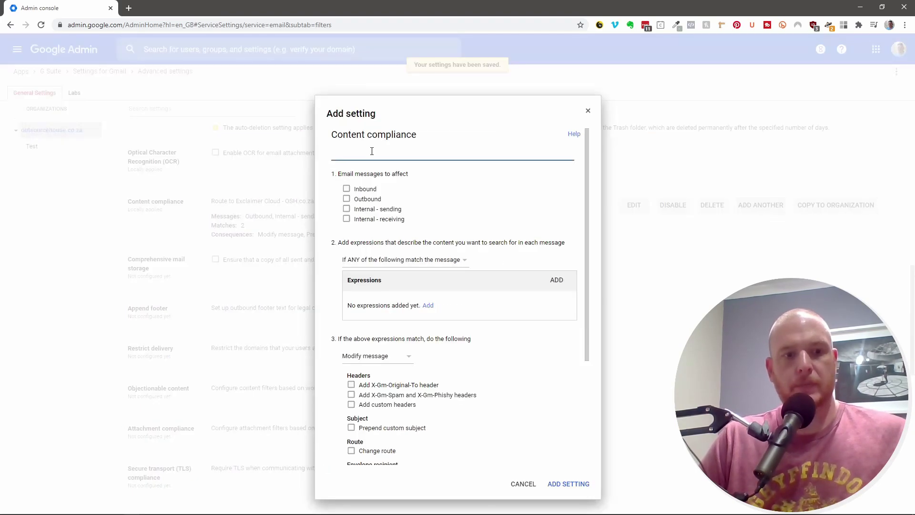
text(Route to Exclaimer Cloud )
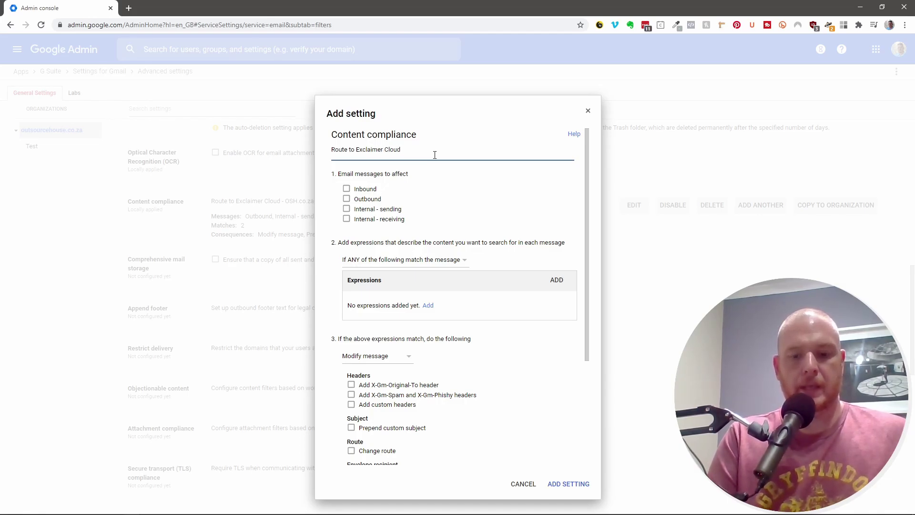
text(- Doiing.D)
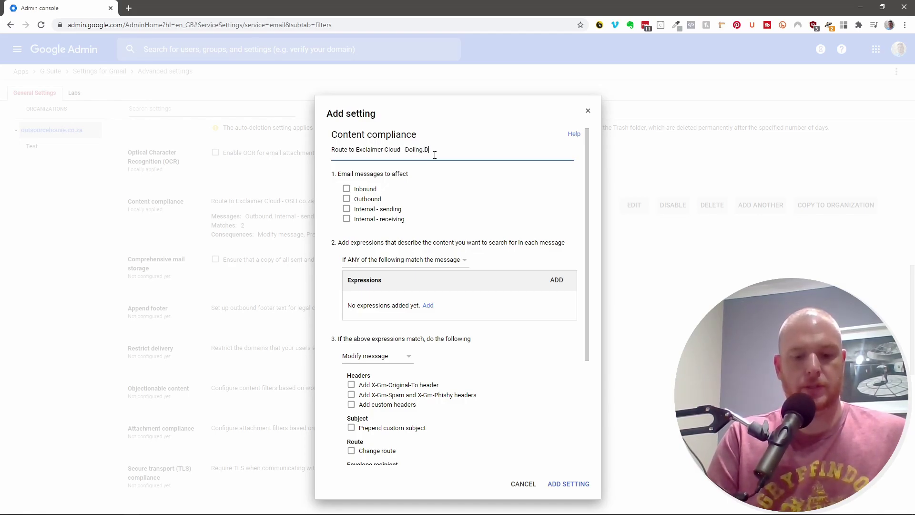
text(igital)
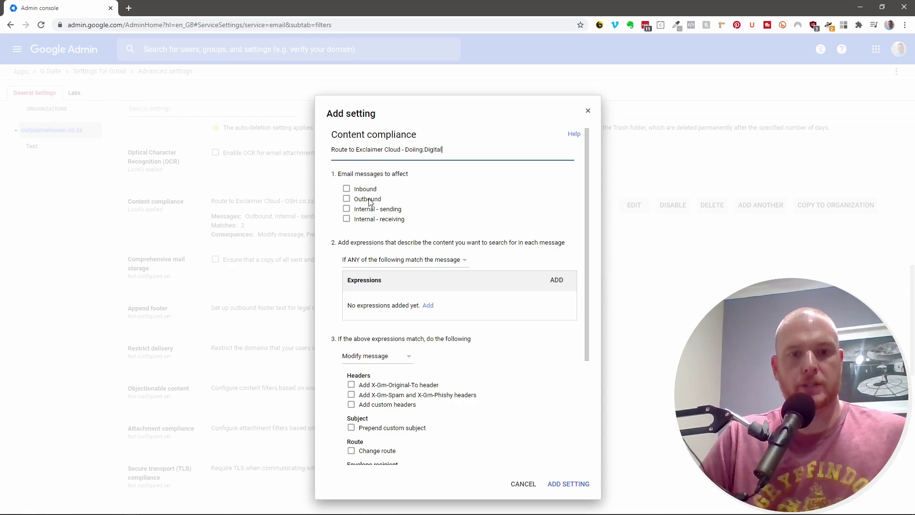
click(367, 199)
click(381, 210)
scroll(481, 205, down, 1)
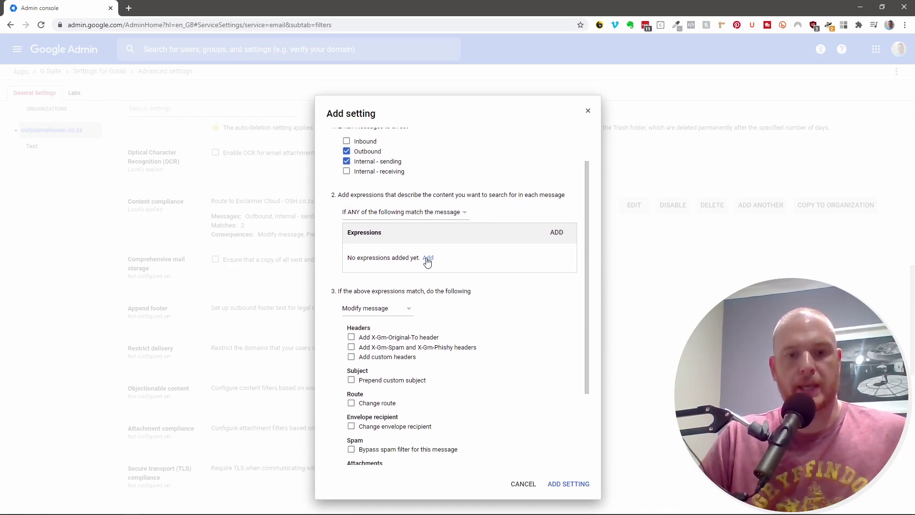
Step: Add an Advanced content match expression on Full headers using Matches regex
click(428, 258)
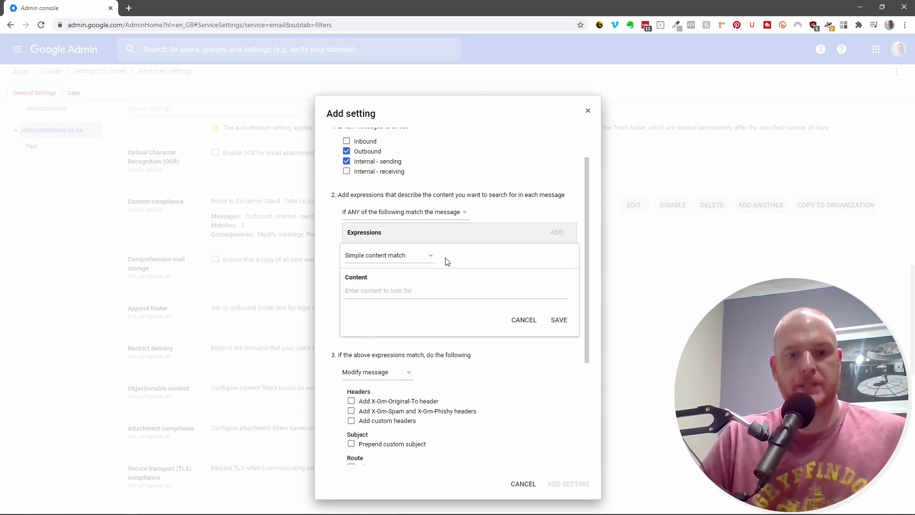
click(414, 257)
click(403, 278)
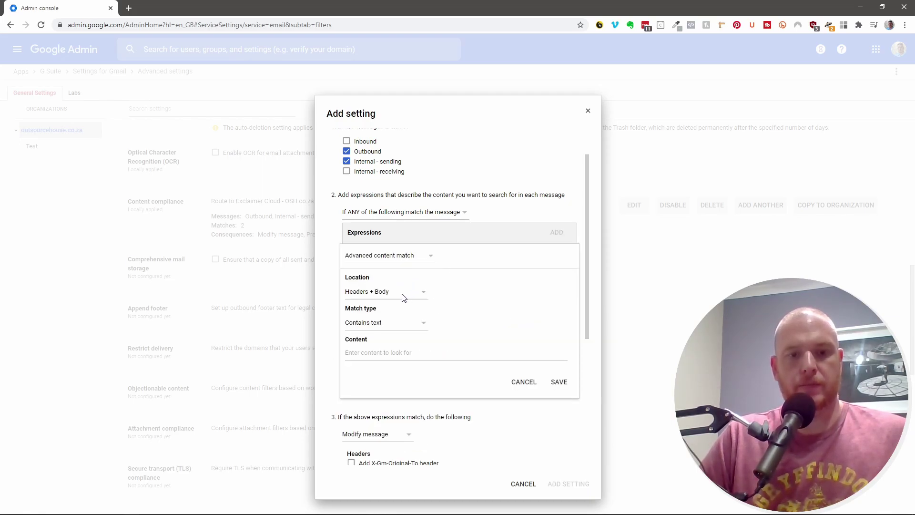
click(392, 293)
click(388, 310)
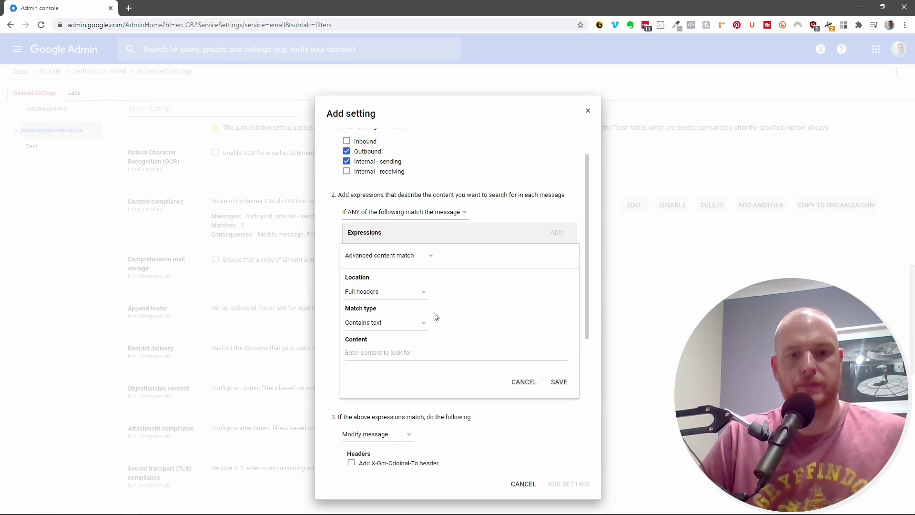
click(383, 327)
scroll(386, 343, down, 2)
click(387, 345)
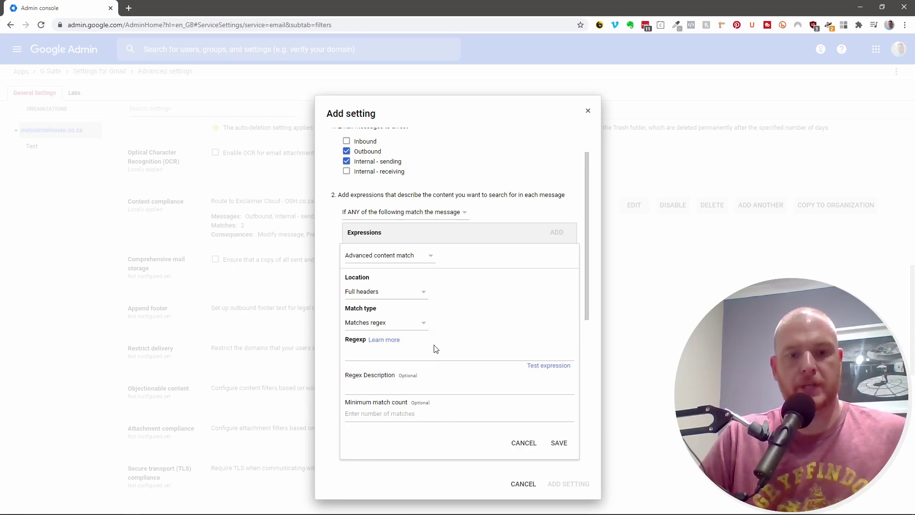
scroll(480, 327, down, 2)
Step: Paste the doiing.digital From-header regex and test it against a sample From header line
click(410, 261)
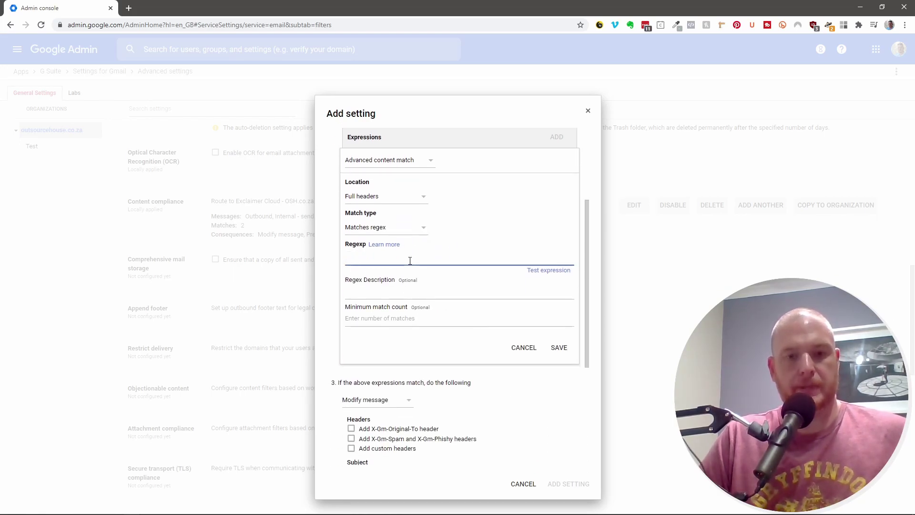
key(ctrl+v)
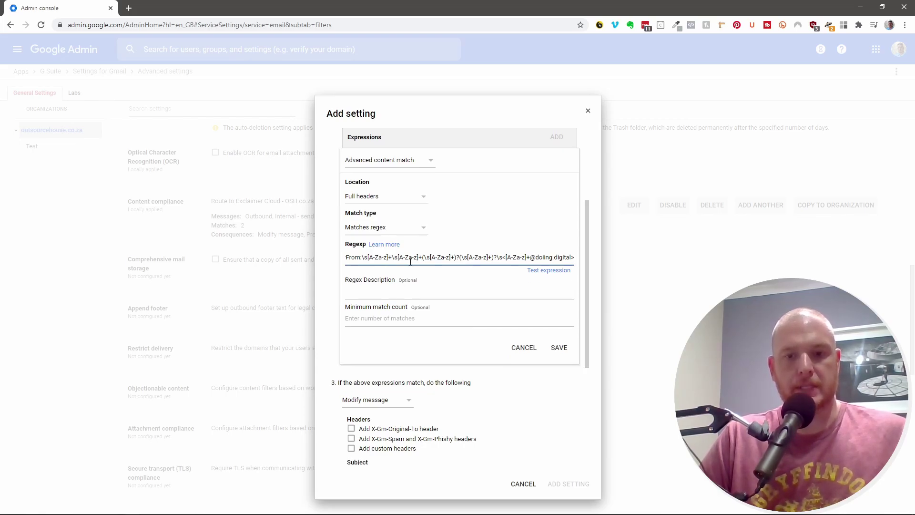
click(529, 275)
click(534, 271)
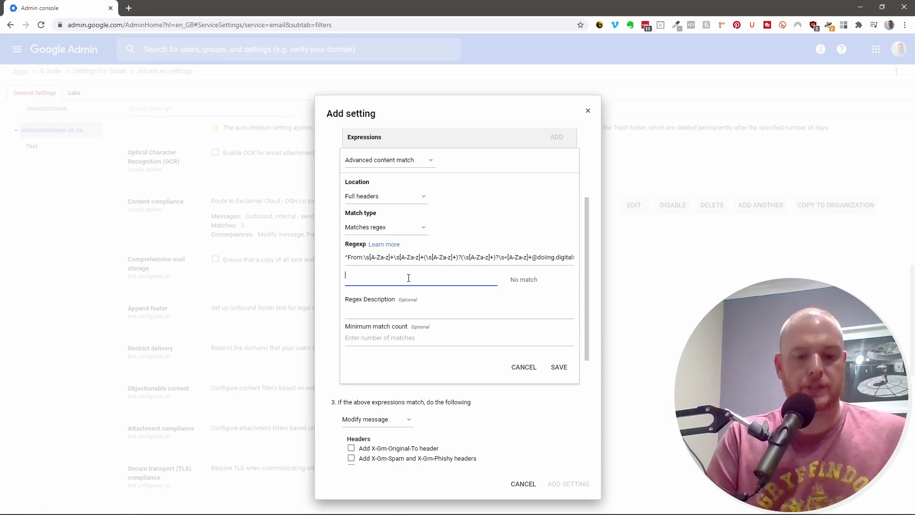
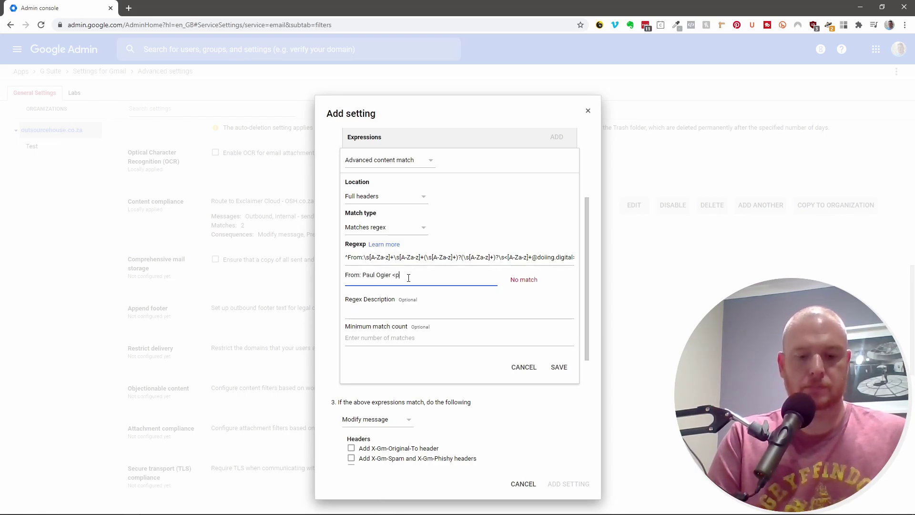
Step: Save the regex expression and have matching messages get the [doiing.digital] subject prefix
click(559, 367)
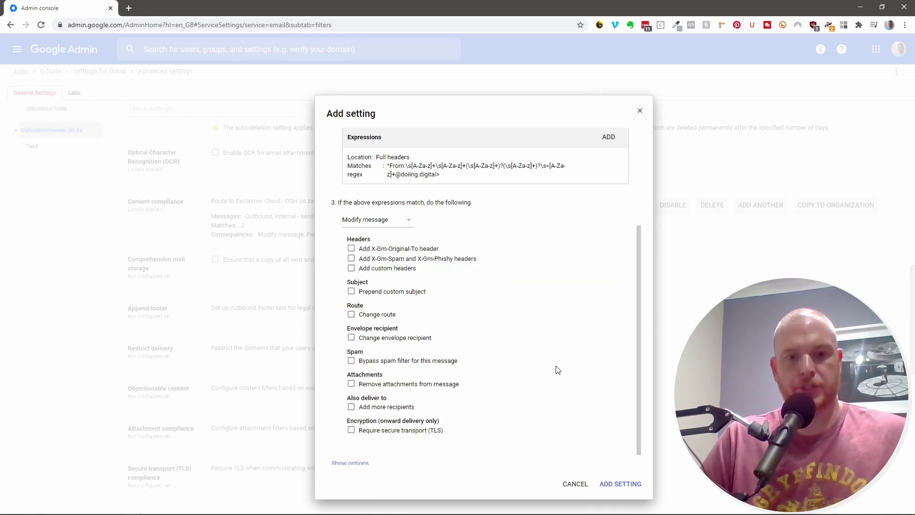
click(387, 221)
click(386, 220)
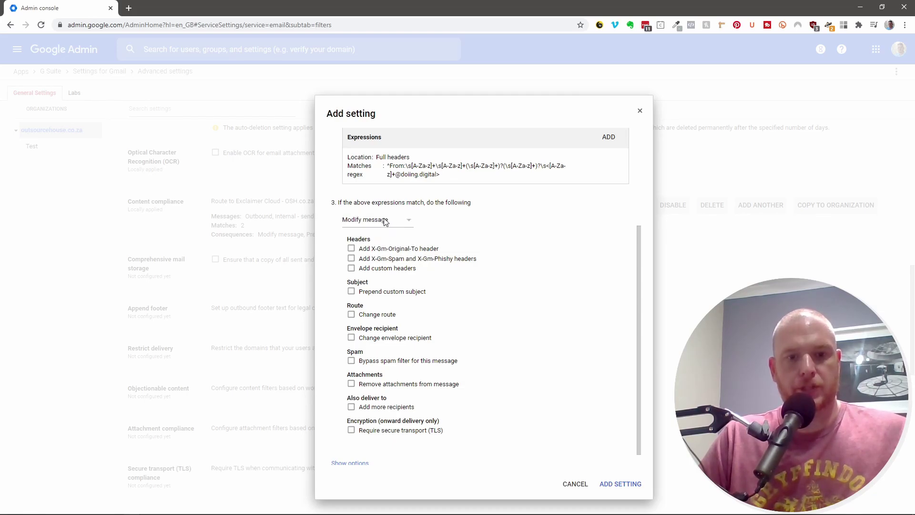
click(351, 292)
click(472, 313)
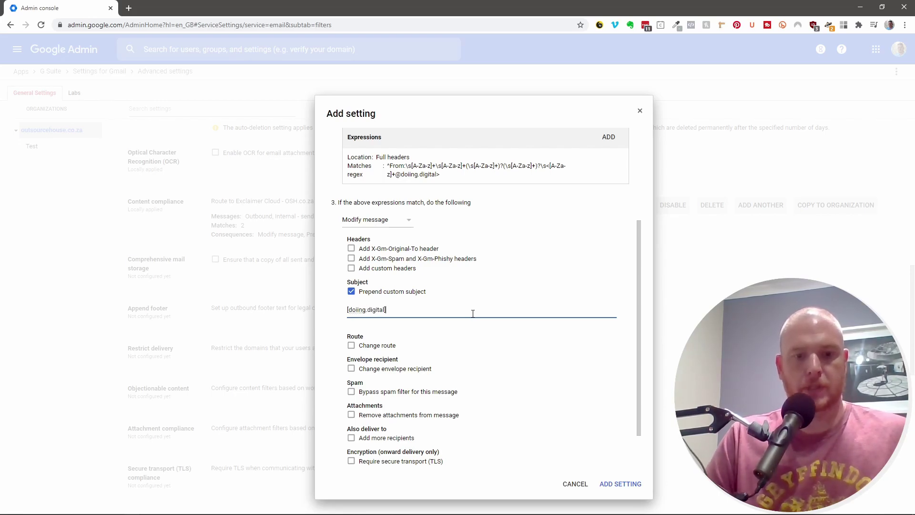
Step: Reroute matching mail to Exclaimer Cloud with TLS required, then add the rule and save settings
click(351, 345)
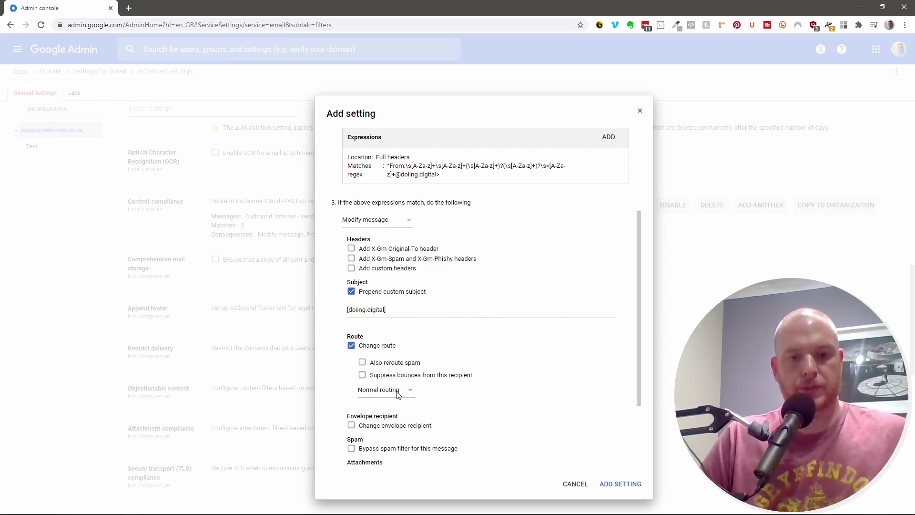
scroll(403, 410, down, 2)
click(403, 419)
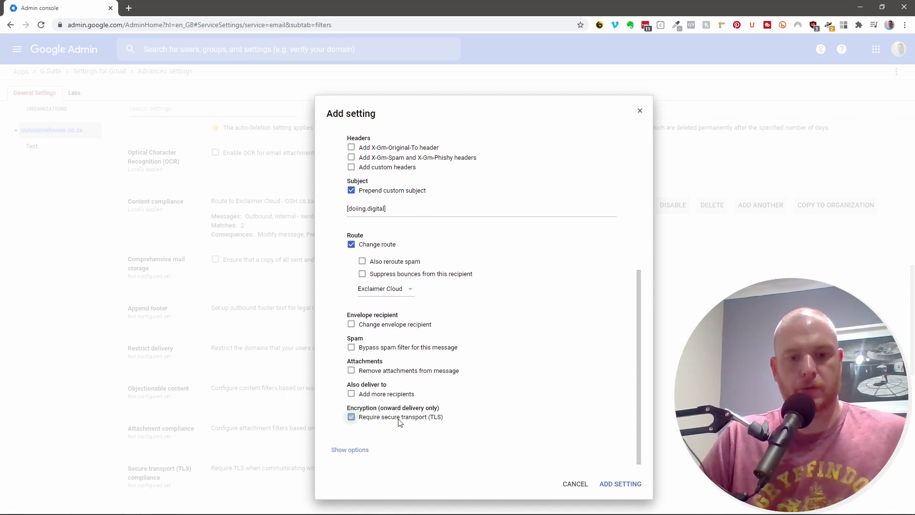
click(620, 483)
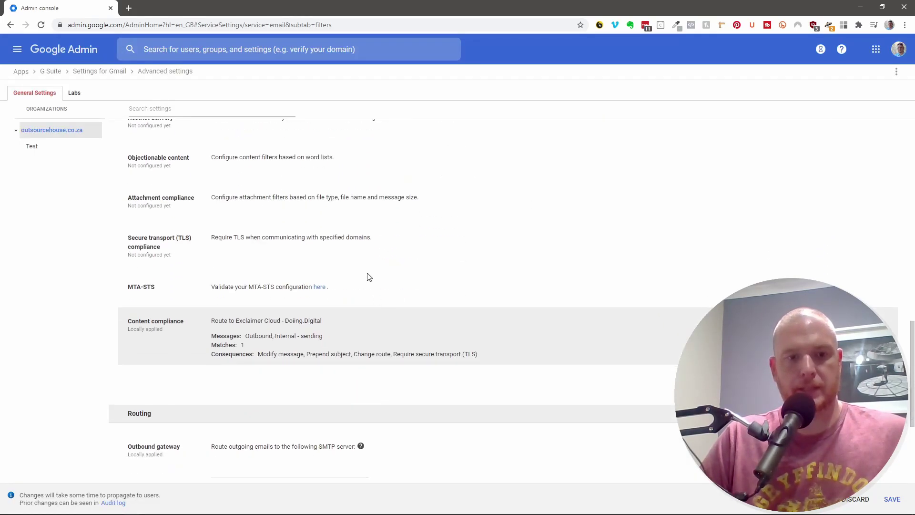
click(891, 499)
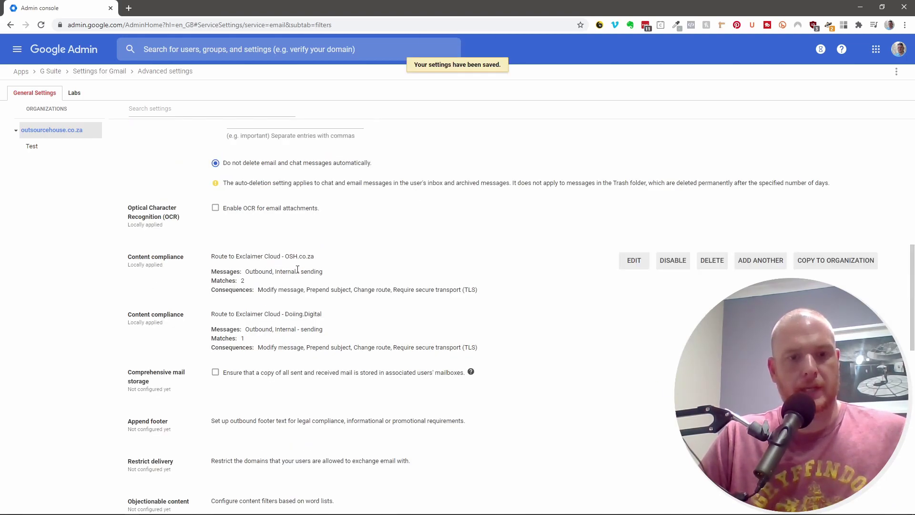
Step: Copy the X-ExclaimerHostedSignatures-MessageProcessed value from the OSH.co.za rule's exclusion expression
click(633, 261)
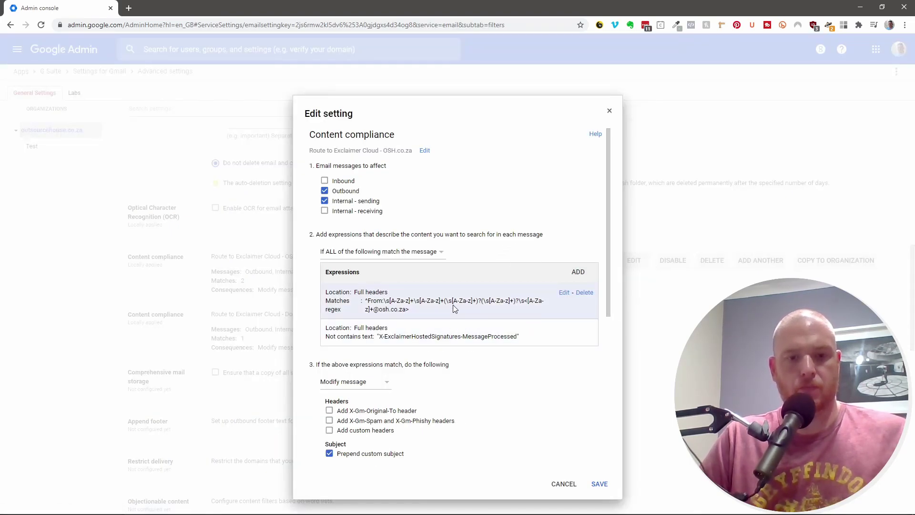
click(564, 331)
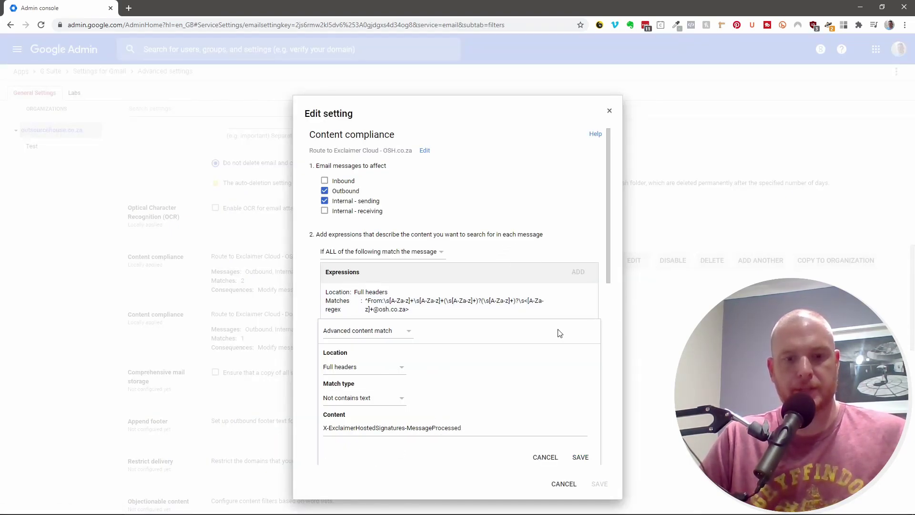
scroll(495, 352, down, 1)
click(484, 377)
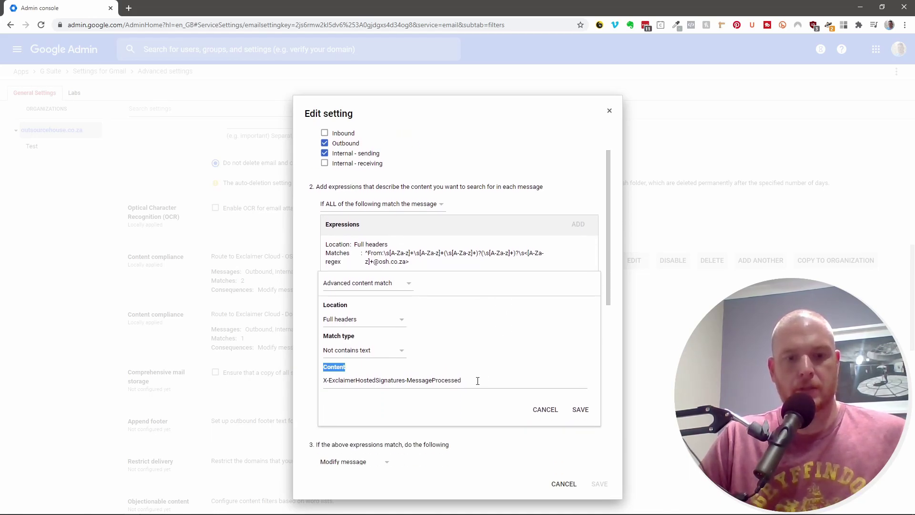
triple_click(480, 377)
key(ctrl+c)
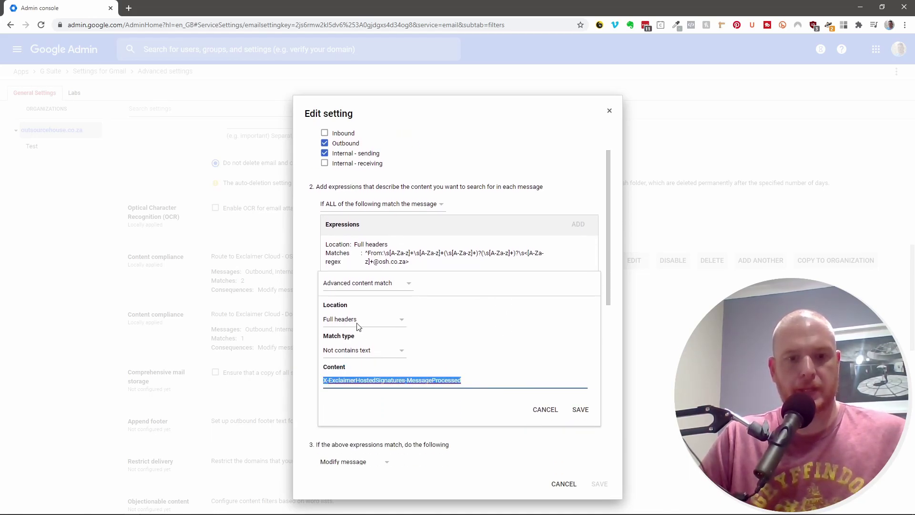
click(543, 411)
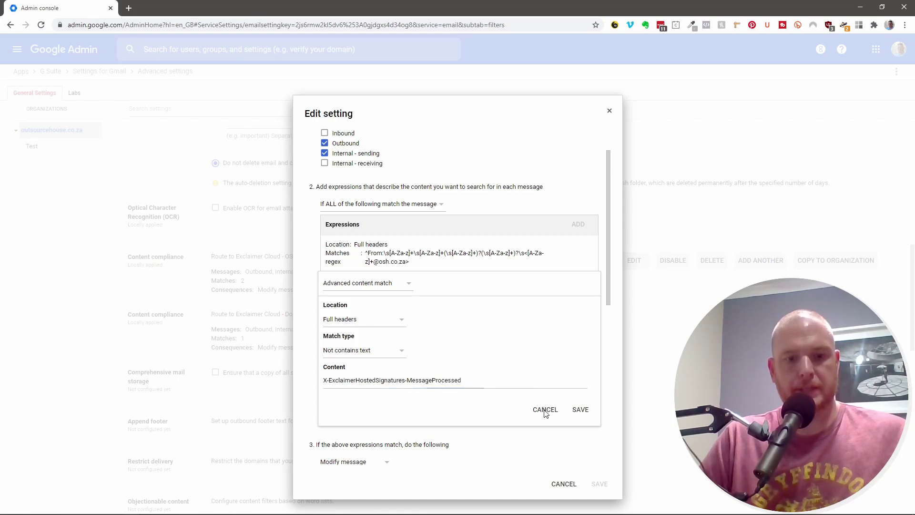
Step: Close the OSH.co.za rule unchanged and start a new expression in the Doiing.Digital rule
scroll(526, 357, down, 2)
scroll(526, 357, down, 3)
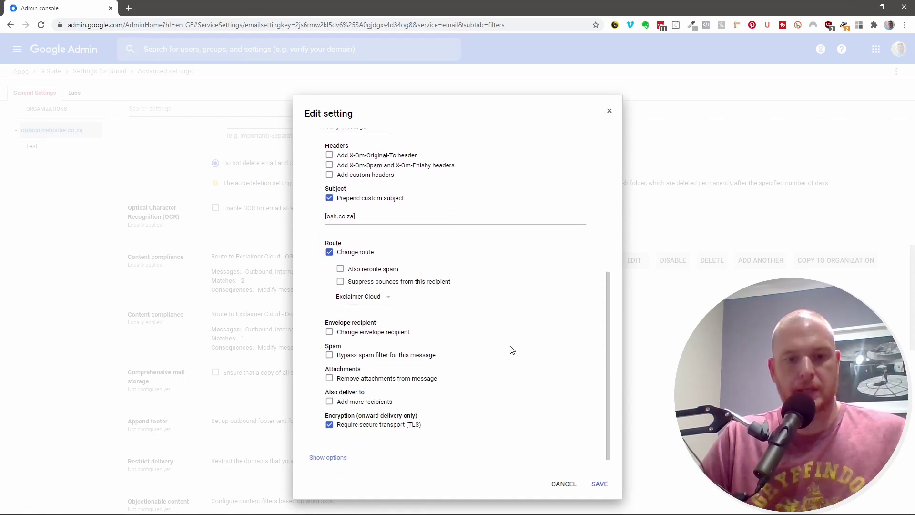
click(571, 486)
click(357, 333)
click(582, 271)
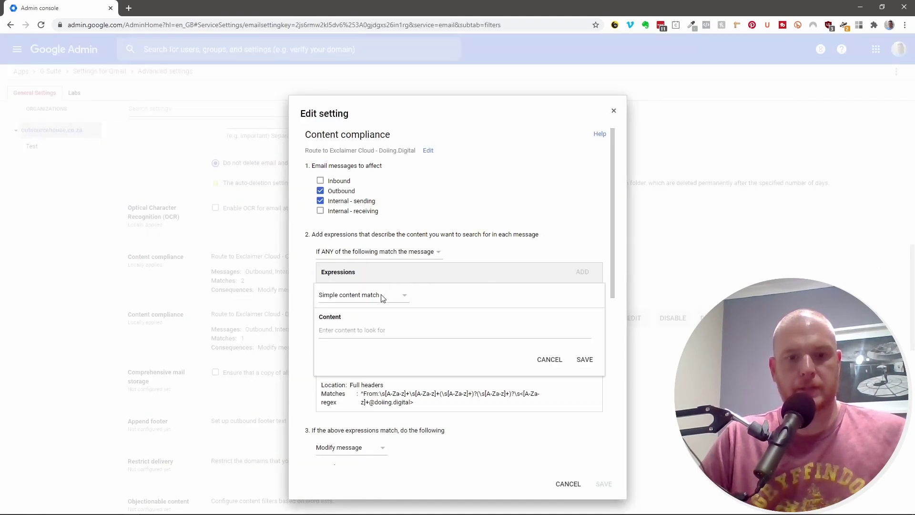
Step: Add a Full headers 'not contains' X-ExclaimerHostedSignatures-MessageProcessed expression to the Doiing.Digital rule and save
click(382, 295)
click(376, 311)
click(367, 332)
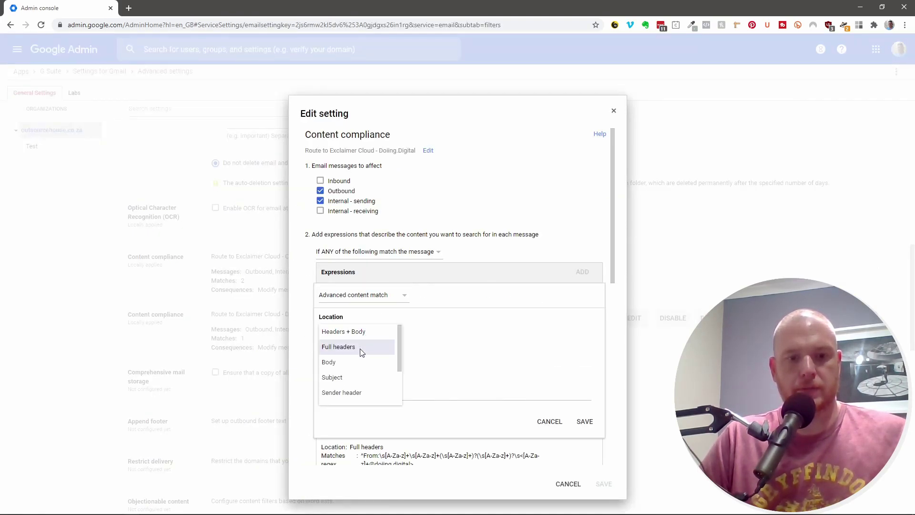
click(361, 352)
click(371, 363)
click(363, 408)
click(376, 395)
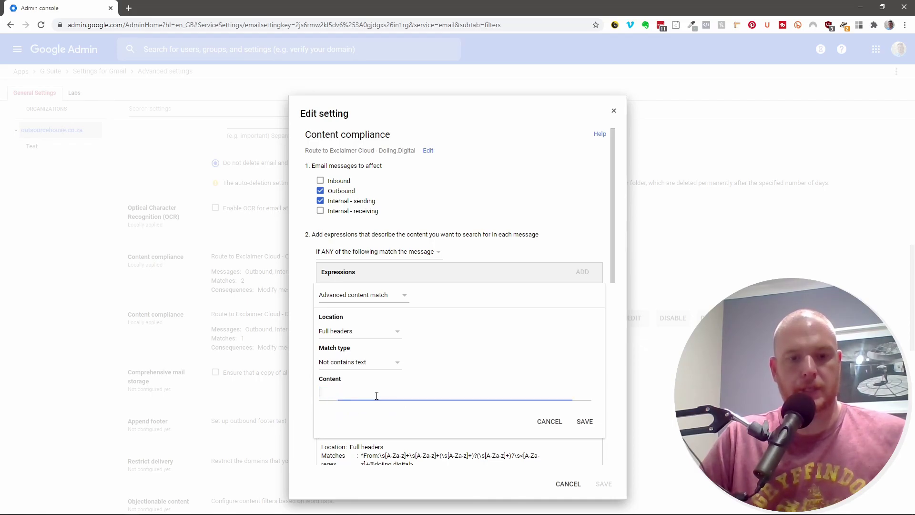
key(ctrl+v)
click(585, 422)
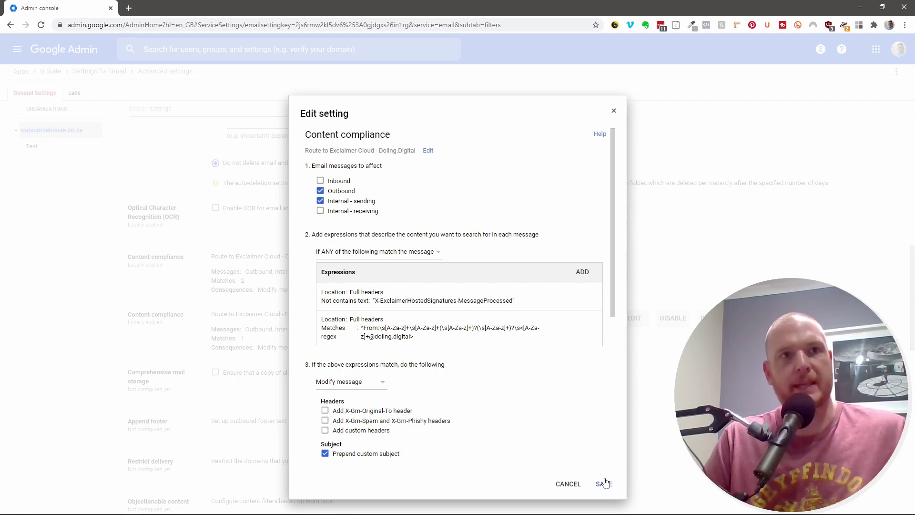
click(604, 483)
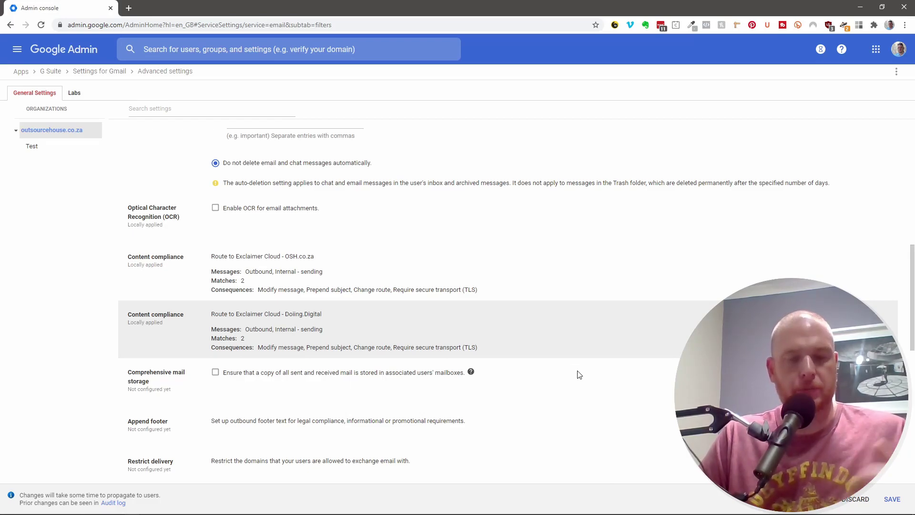
click(893, 499)
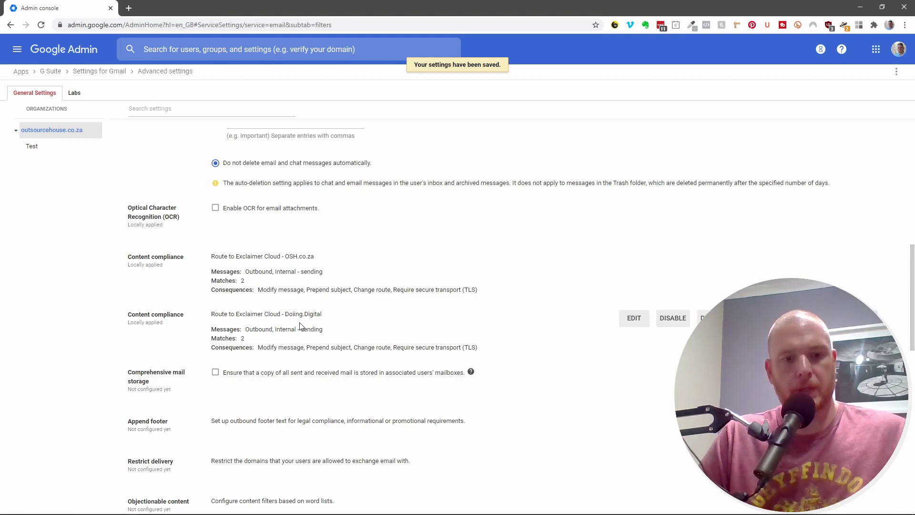
Step: Copy the [doiing.digital] subject tag from the Doiing.Digital rule and switch to Exclaimer Cloud
click(634, 318)
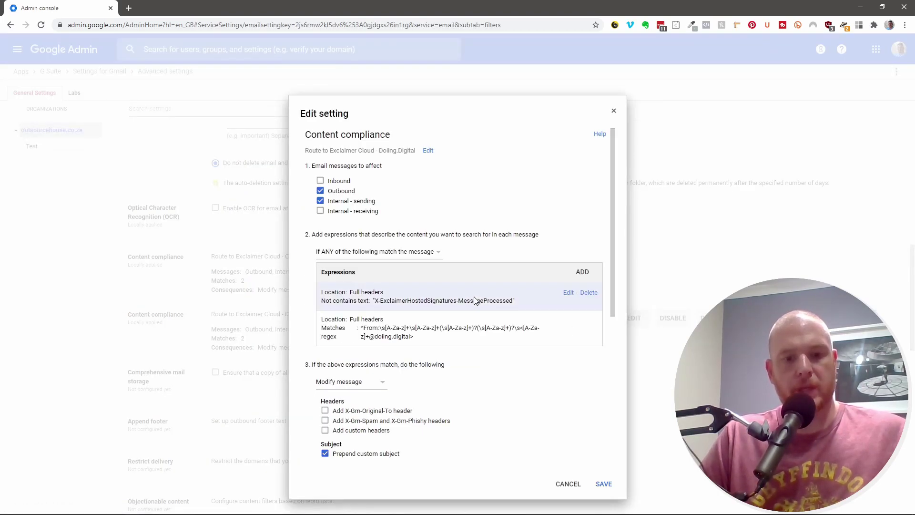
scroll(473, 305, down, 4)
triple_click(385, 282)
key(ctrl+c)
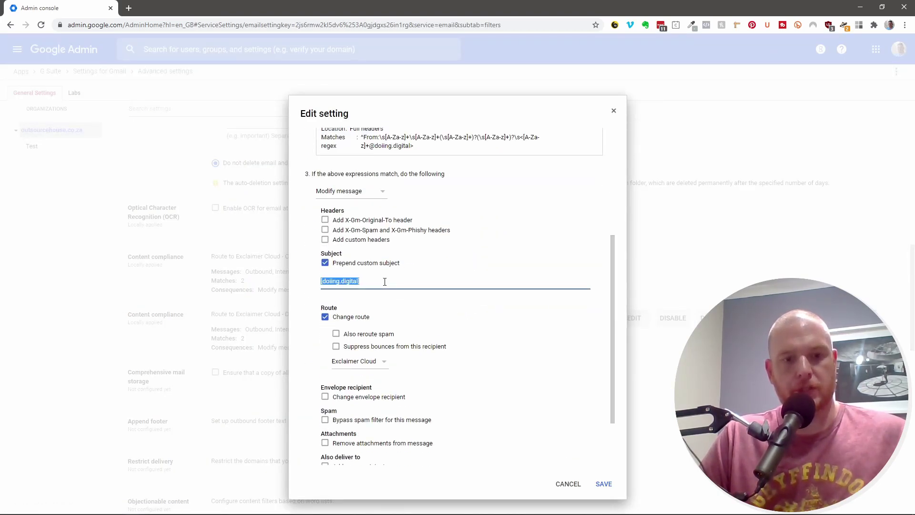
click(858, 7)
Step: Set Doiing Signature rules to apply only when the subject contains [doiing.digital], removing that text
mouse_move(453, 233)
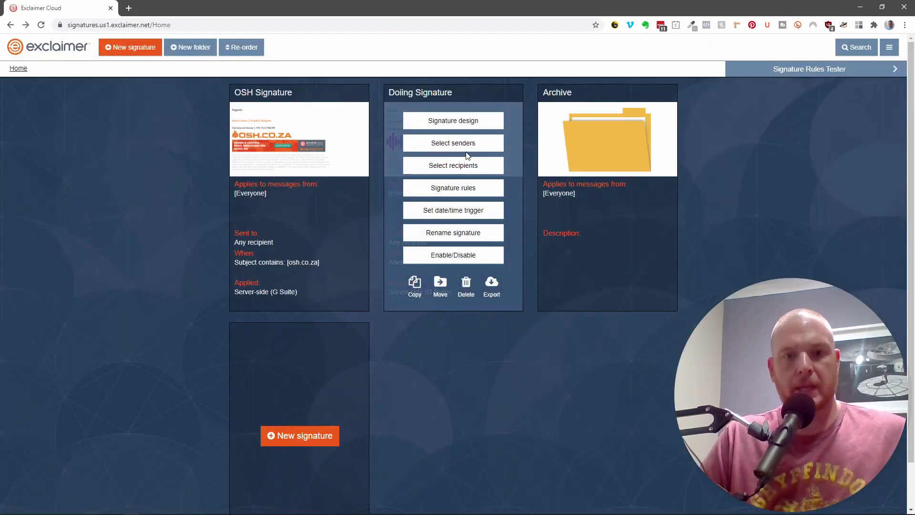
click(460, 189)
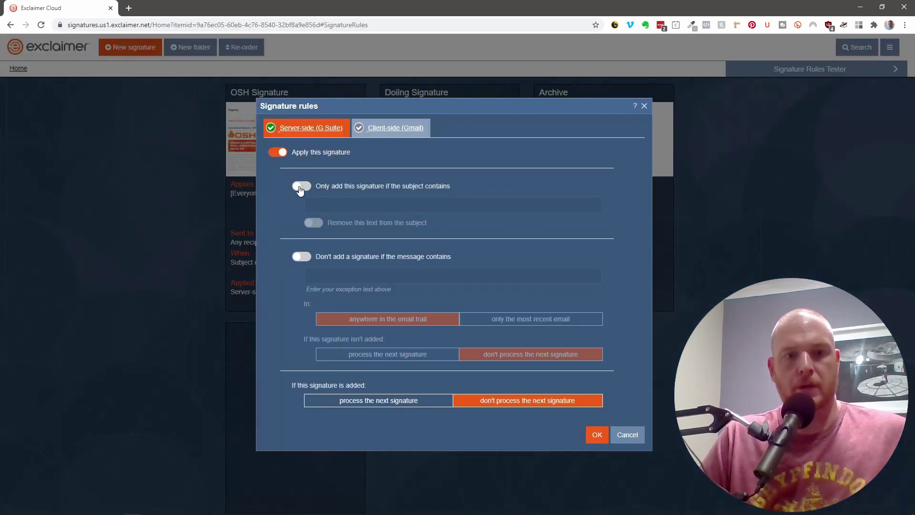
click(302, 185)
click(363, 205)
key(ctrl+v)
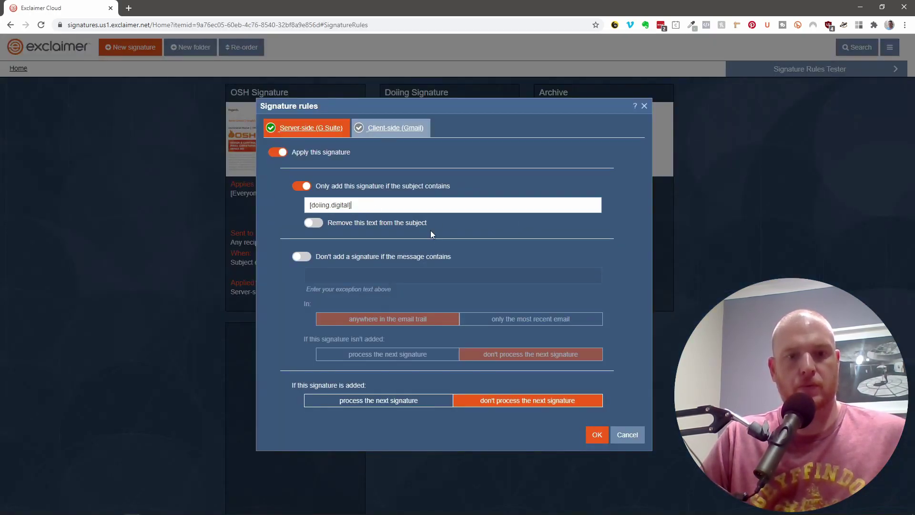
click(314, 224)
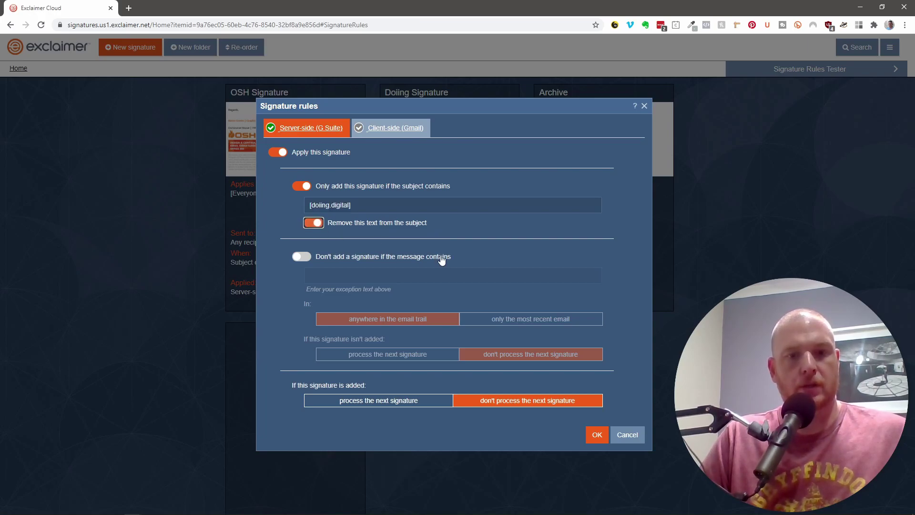
click(597, 435)
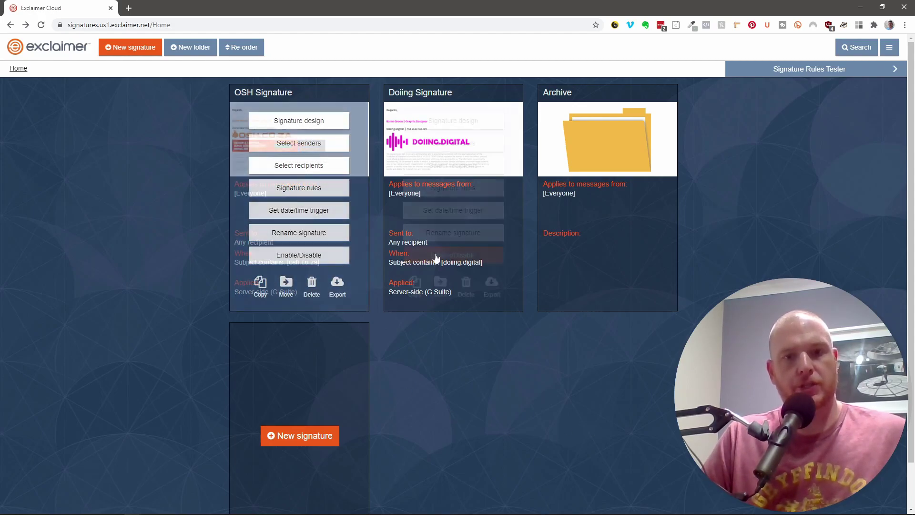
mouse_move(447, 257)
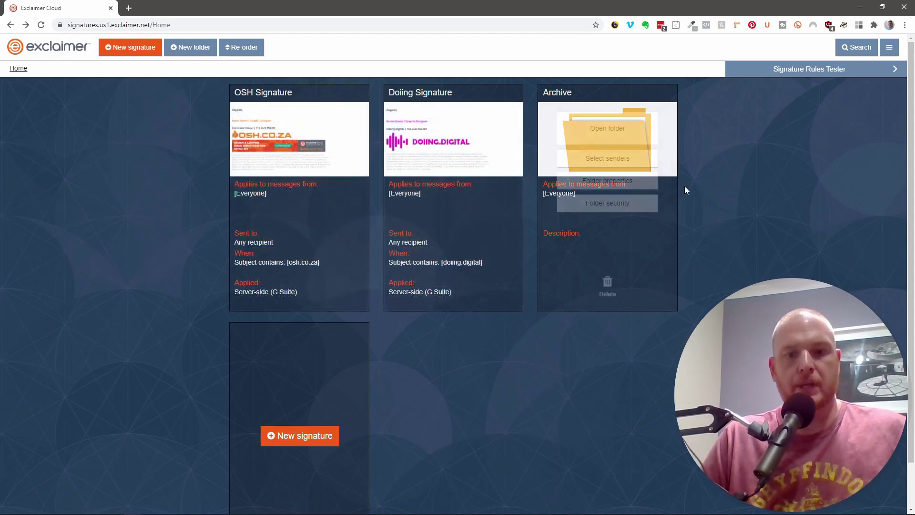
Step: Send a test email with subject 'Test from osh.co.za' to the test recipient
click(862, 6)
text(pog)
key(Return)
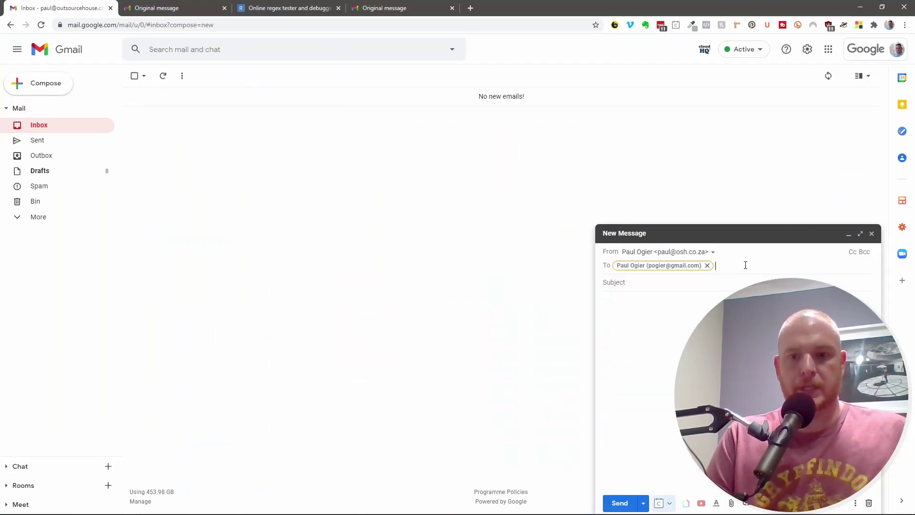
key(Tab)
text(Test)
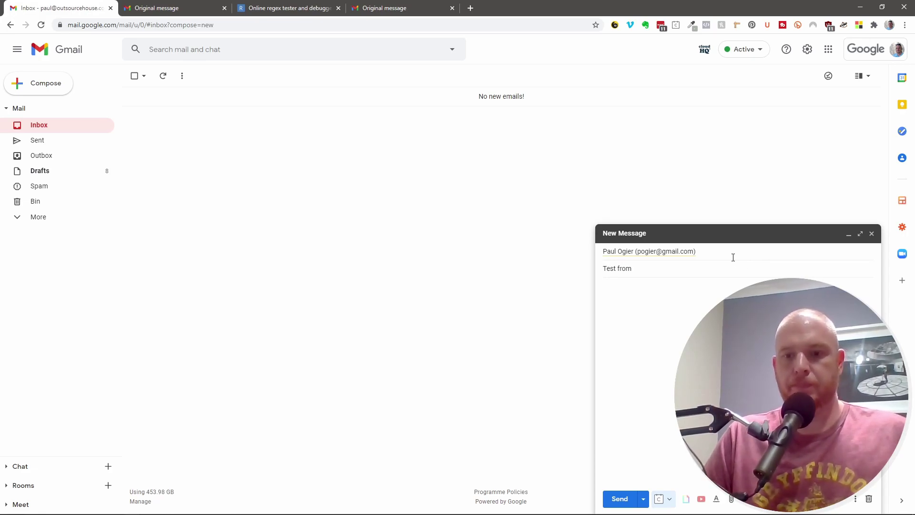
click(733, 257)
click(659, 284)
text(from )
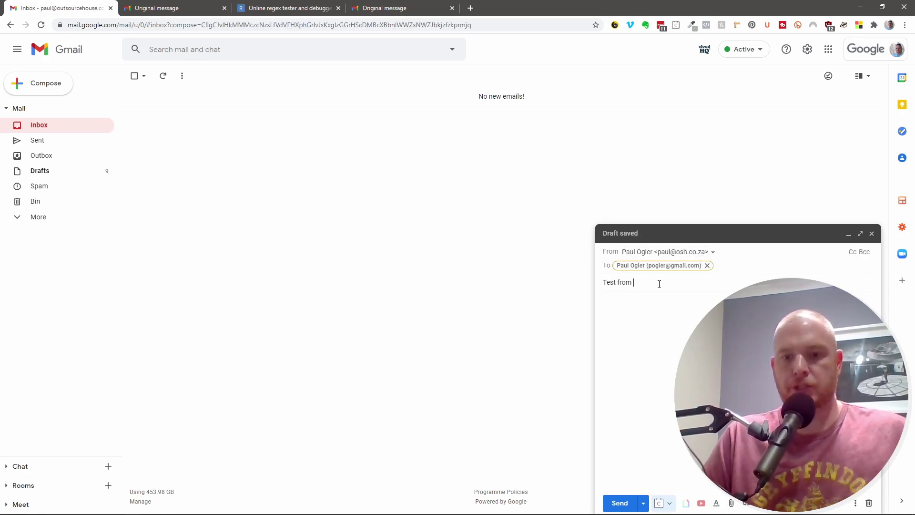
text(osh.co.za)
key(Tab)
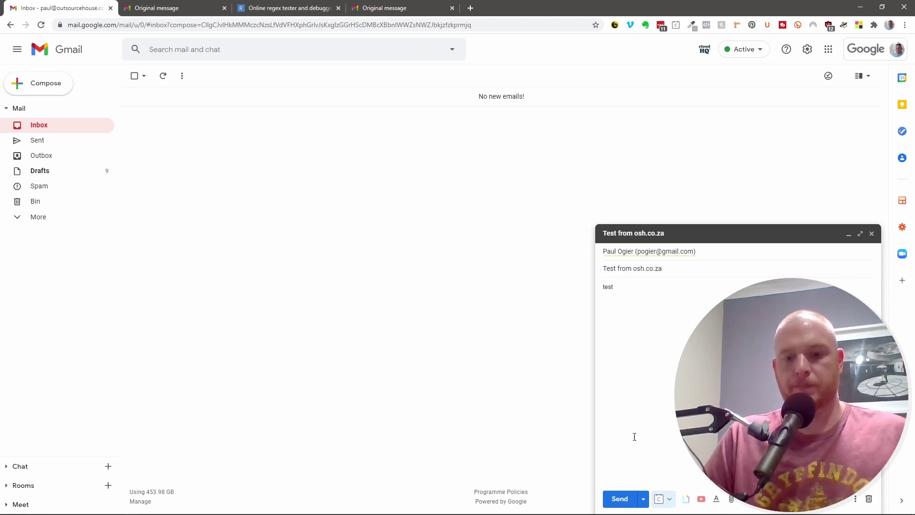
click(620, 498)
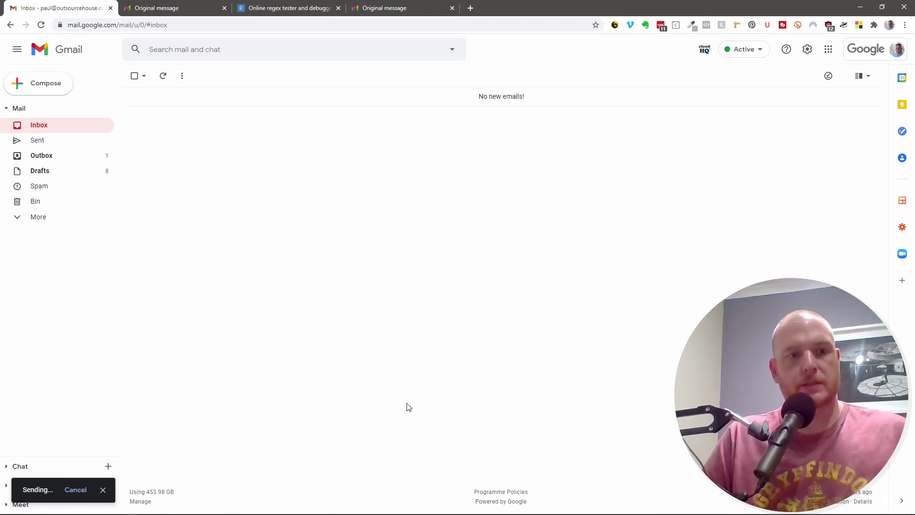
Step: Send a second email, 'Test from Doiing', from the doiing.digital address to the same recipient
click(49, 89)
click(713, 253)
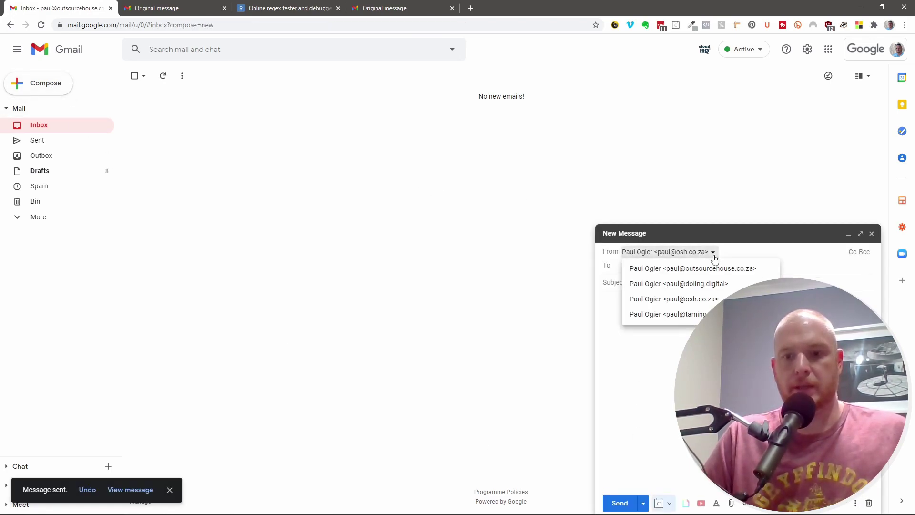
click(716, 284)
click(643, 267)
text(pog)
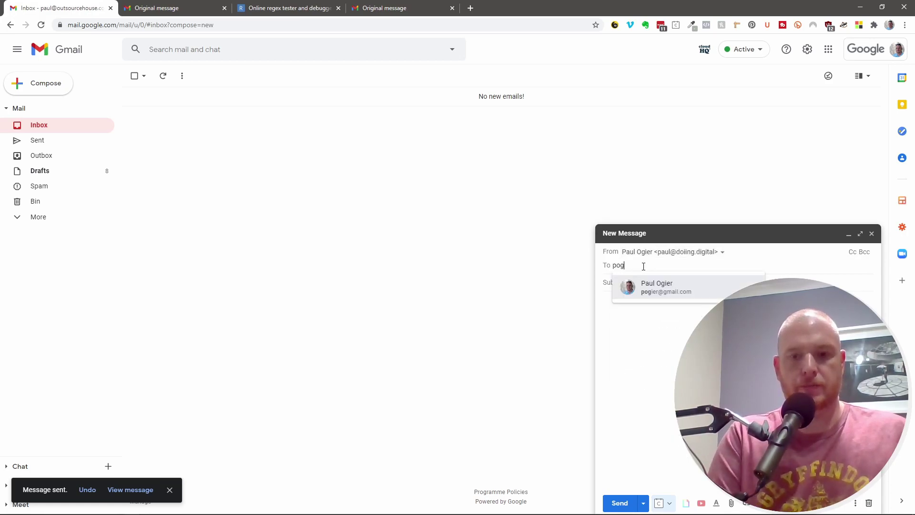
key(Return)
key(Tab)
text(Test from Doiing)
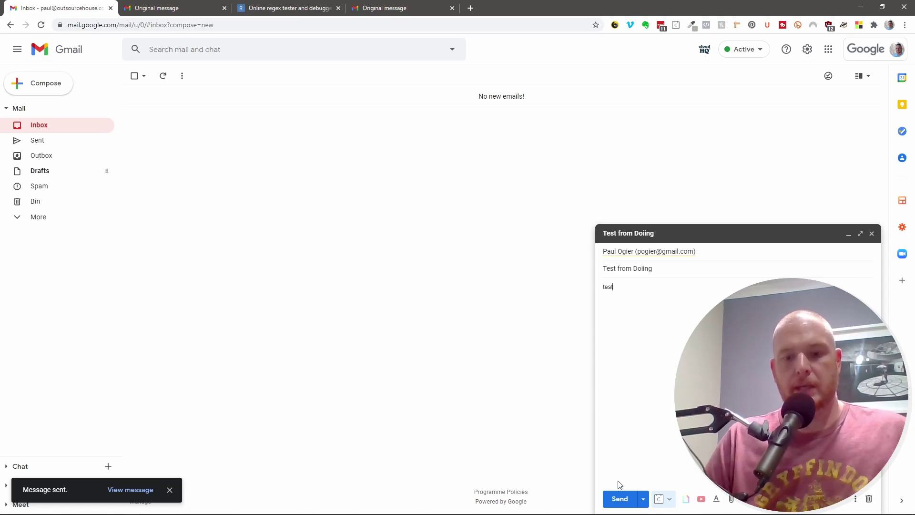
click(622, 498)
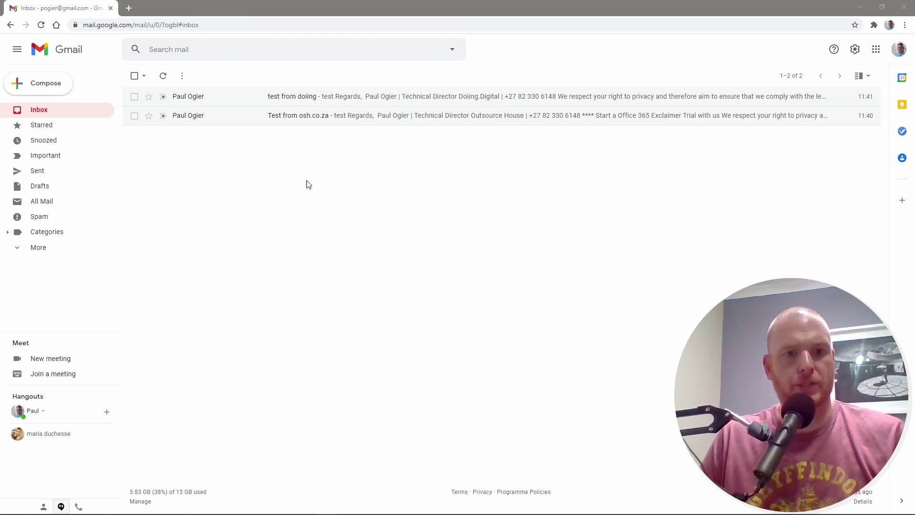
Step: Check the received 'test from doiing' and 'Test from osh.co.za' emails for their signatures, then leave the recipient's inbox
click(315, 97)
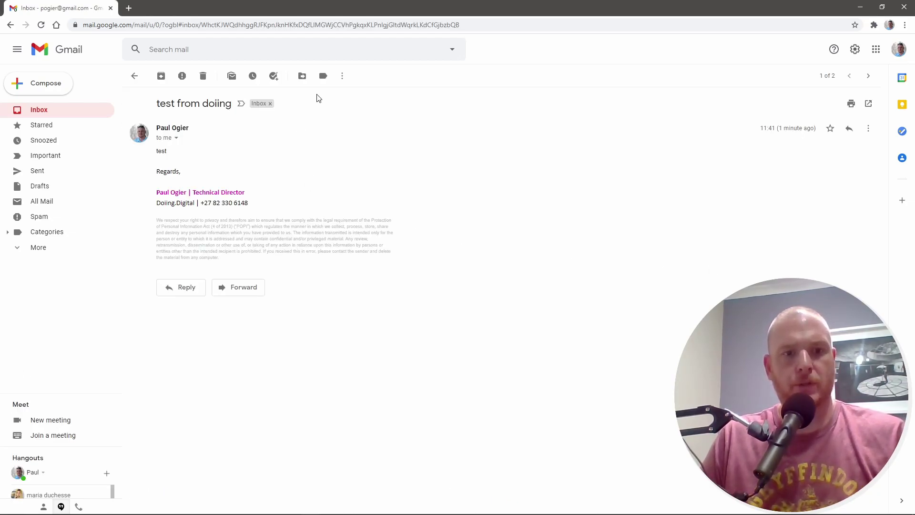
click(135, 76)
click(304, 118)
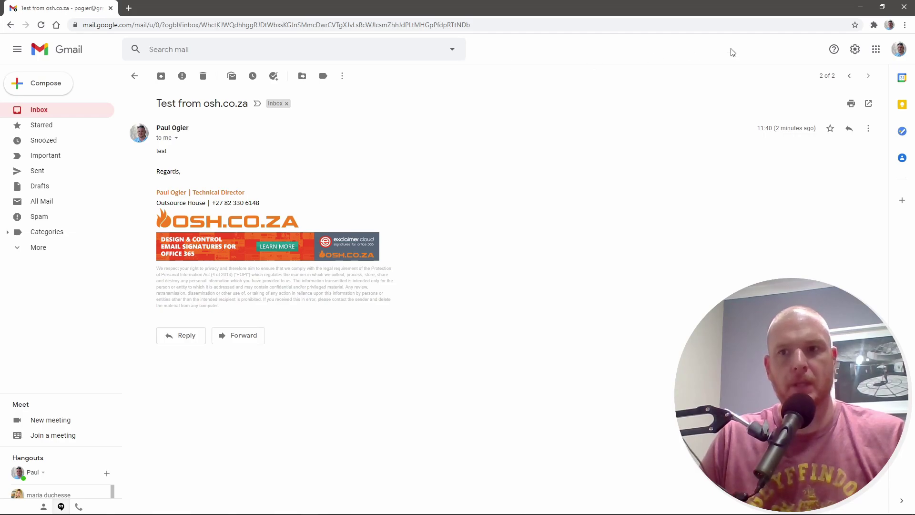
click(860, 7)
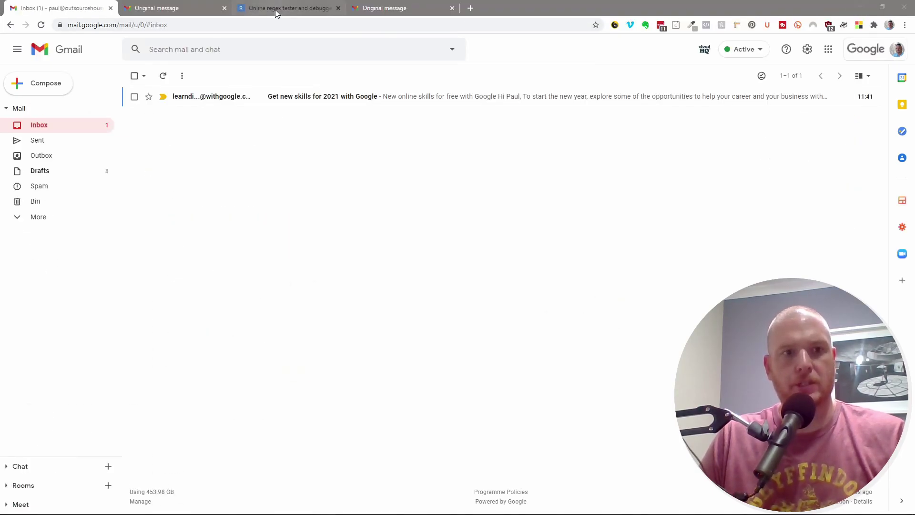
Step: In the Doiing.Digital rule, switch expression matching to ANY and back to ALL, then close it
click(870, 11)
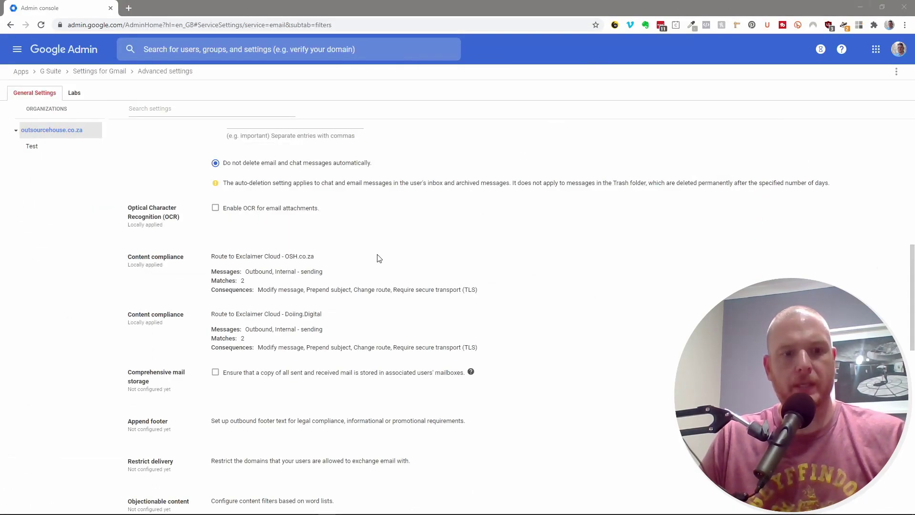
scroll(308, 265, down, 2)
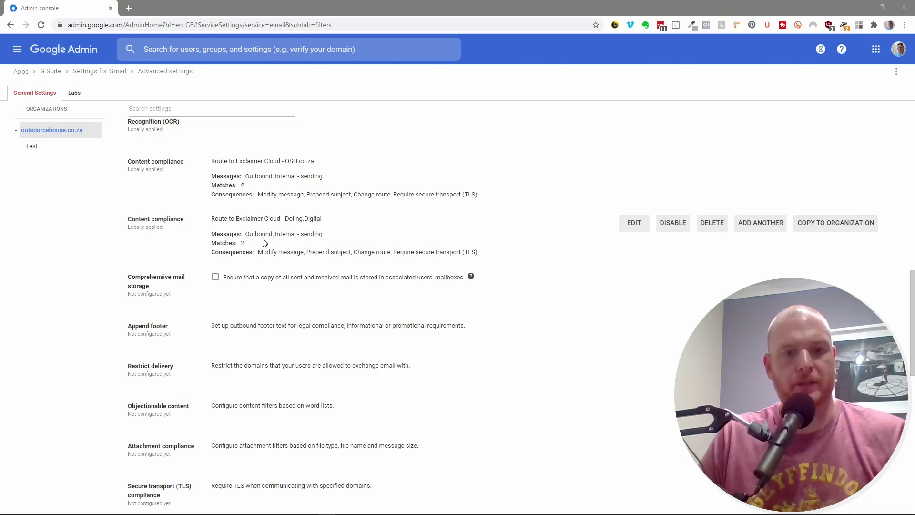
click(625, 223)
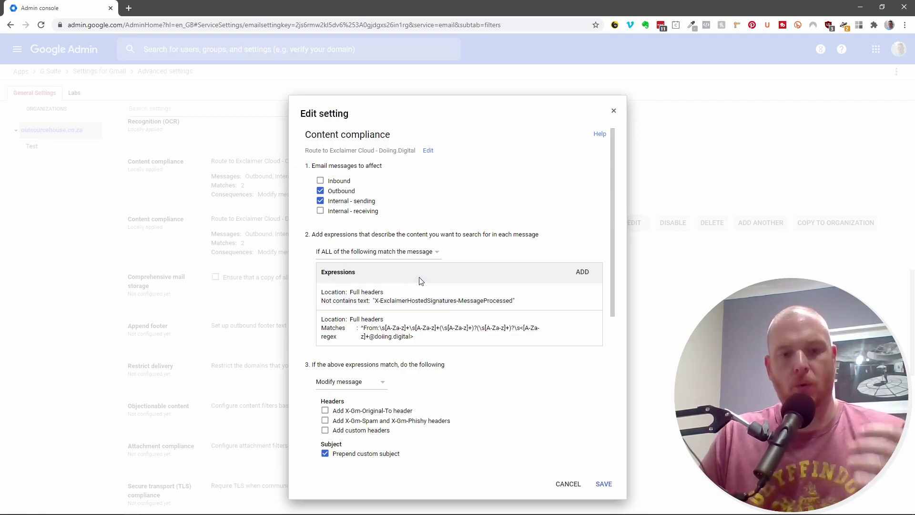
click(412, 254)
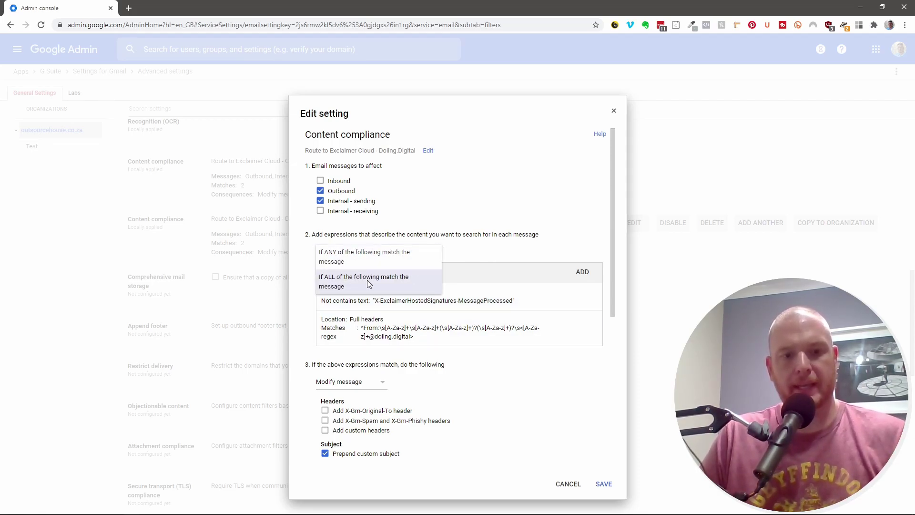
click(374, 261)
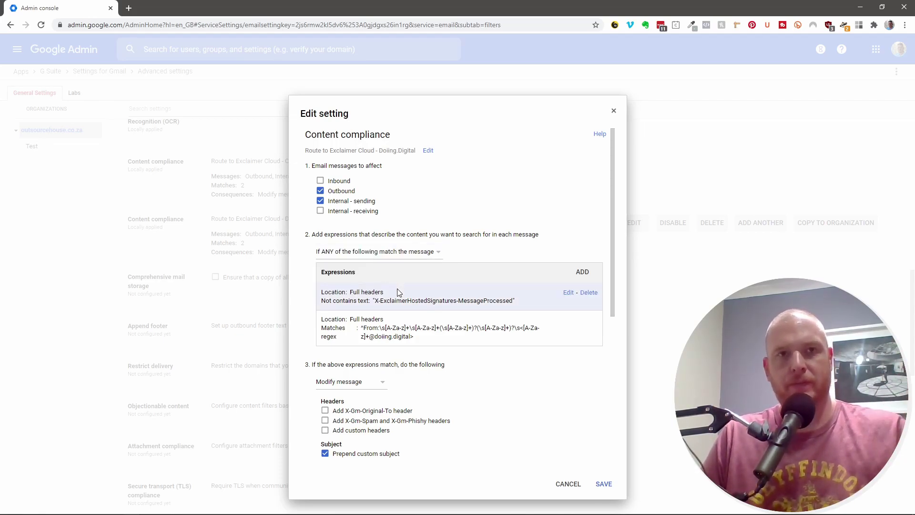
click(406, 257)
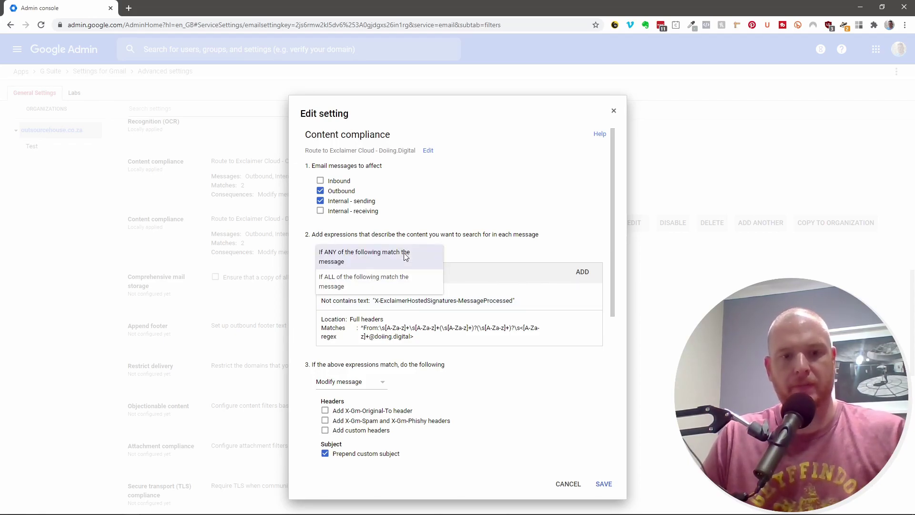
click(386, 280)
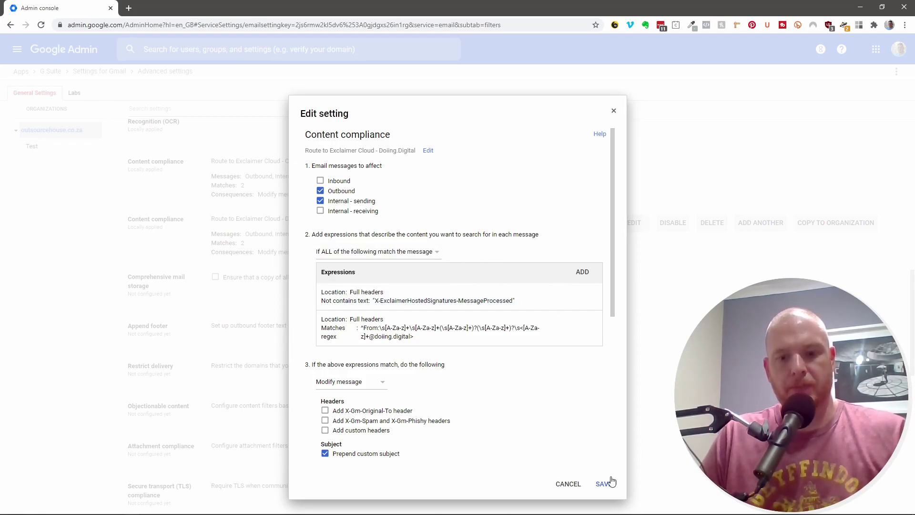
click(575, 485)
mouse_move(395, 250)
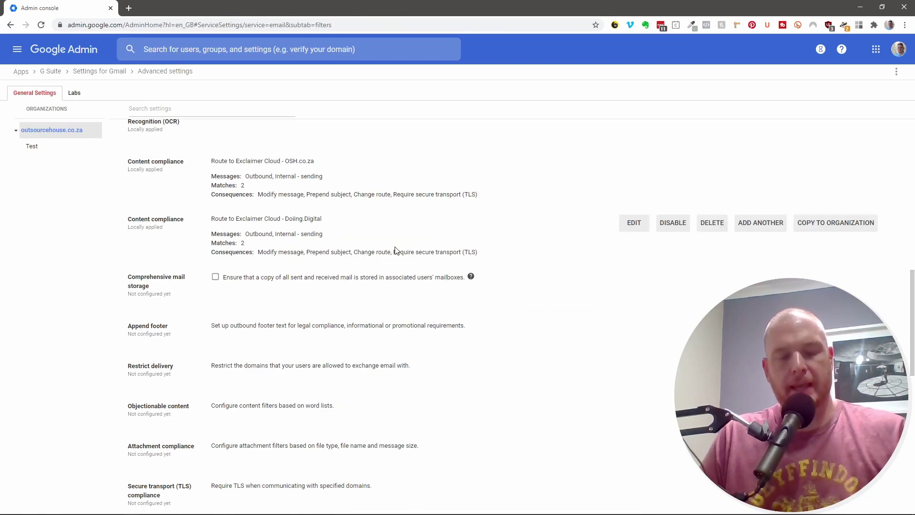